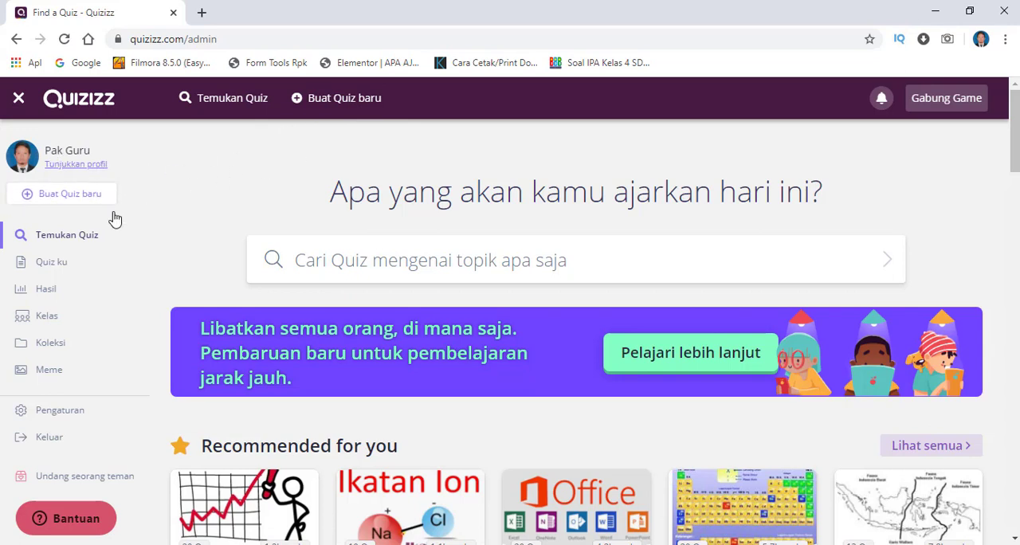
- Create a new quiz named "tema 7 subtema 1" with the subjects Biologi, Pengetahuan Alam and Geografi
{"action": "left_click", "coordinate": [330, 99]}
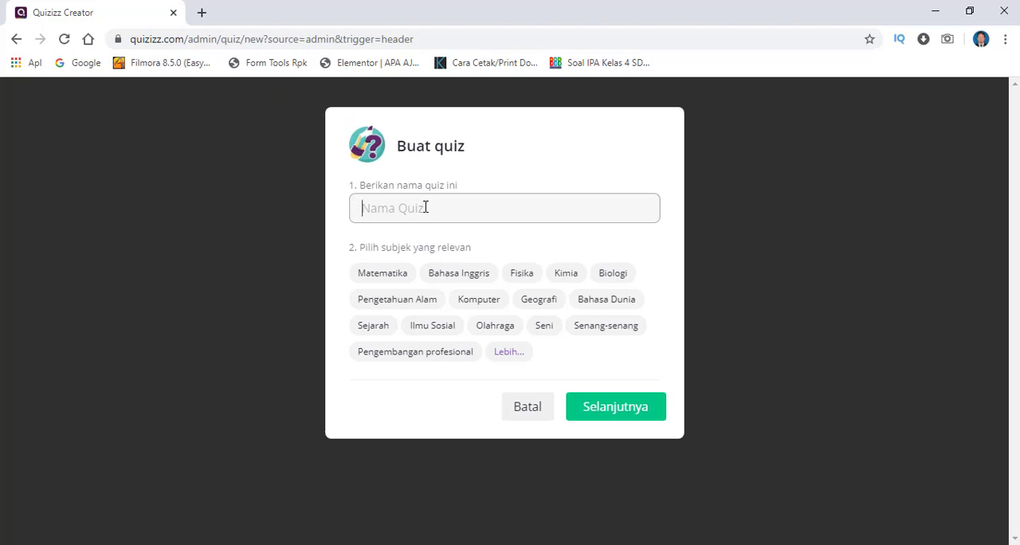
{"action": "type", "text": "tema 7 subtema 1"}
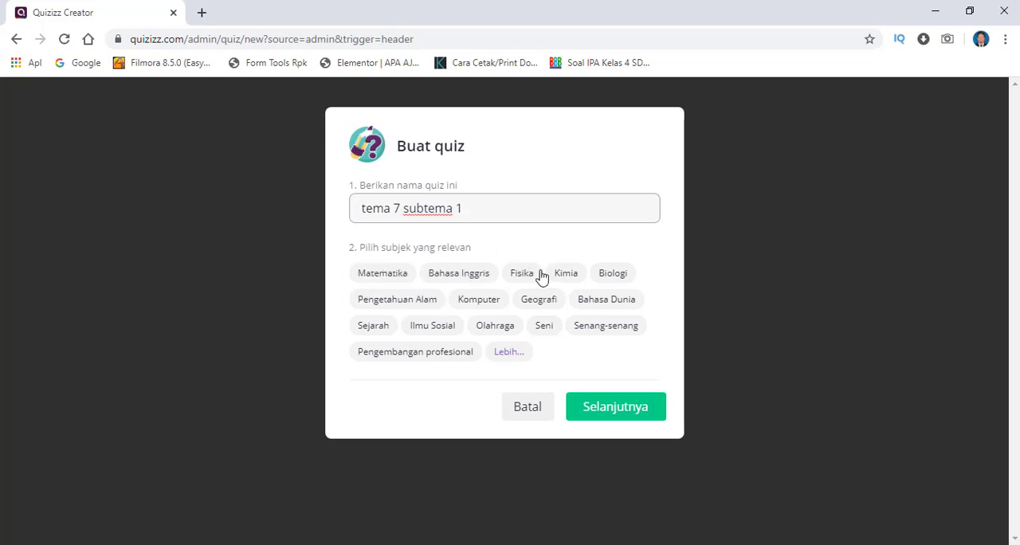
{"action": "left_click", "coordinate": [613, 279]}
{"action": "left_click", "coordinate": [440, 305]}
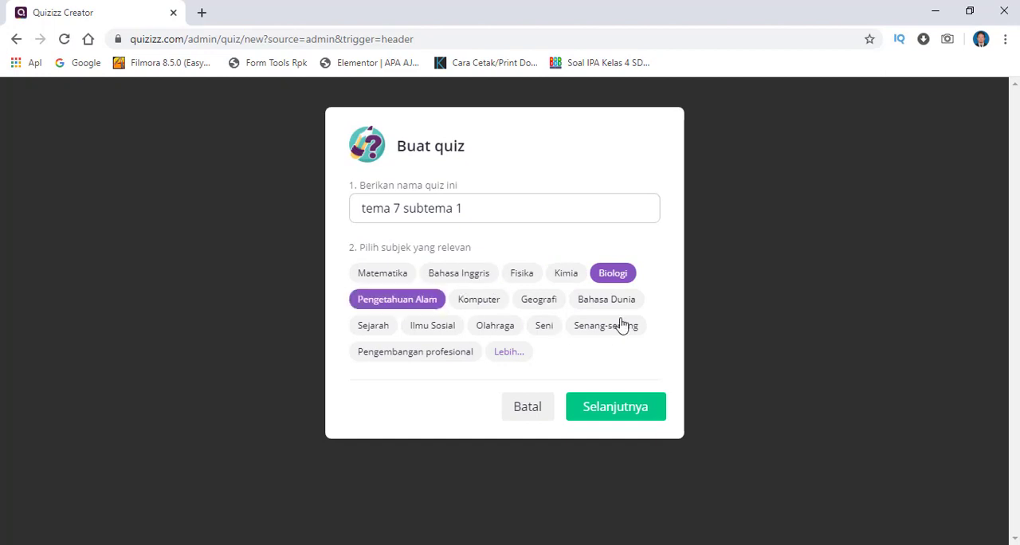
{"action": "left_click", "coordinate": [532, 301]}
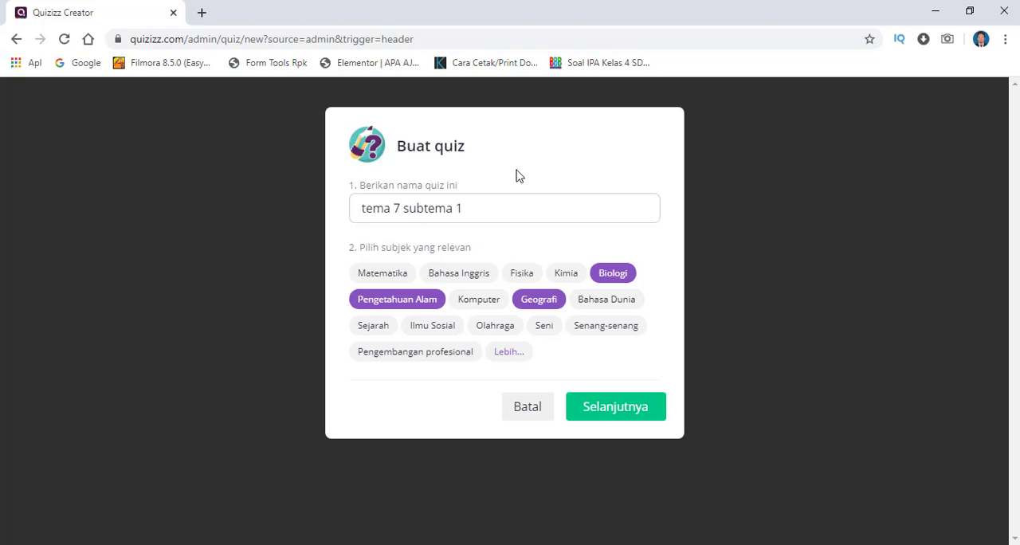
{"action": "left_click", "coordinate": [630, 413]}
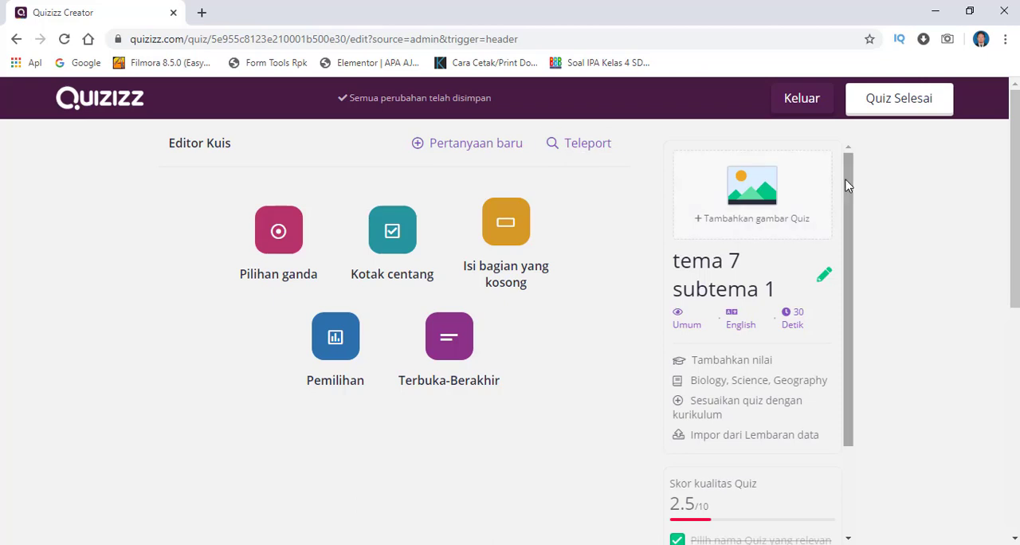
- Download the sample spreadsheet template for importing questions into the quiz
{"action": "scroll", "coordinate": [849, 196], "scroll_direction": "down", "scroll_amount": 2}
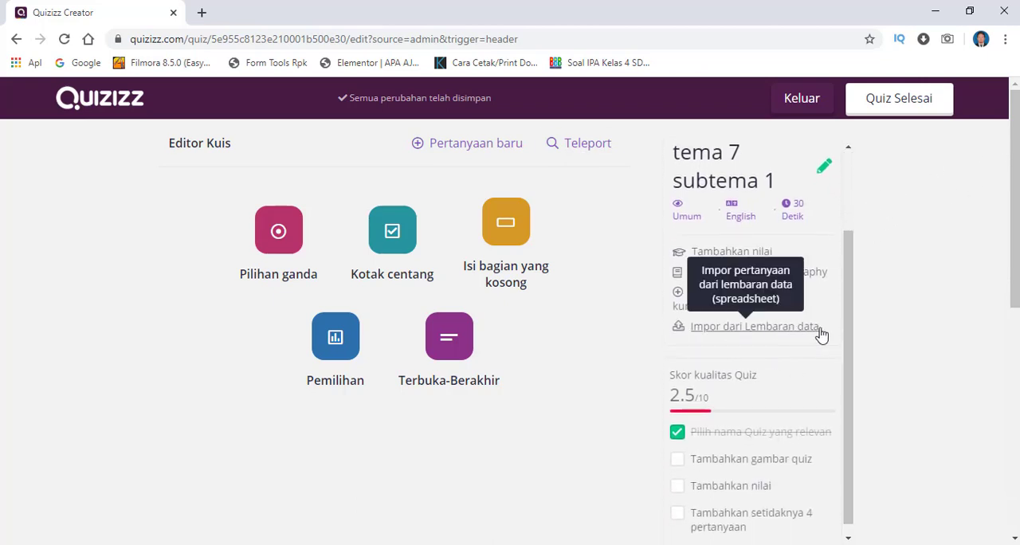
{"action": "left_click", "coordinate": [762, 333]}
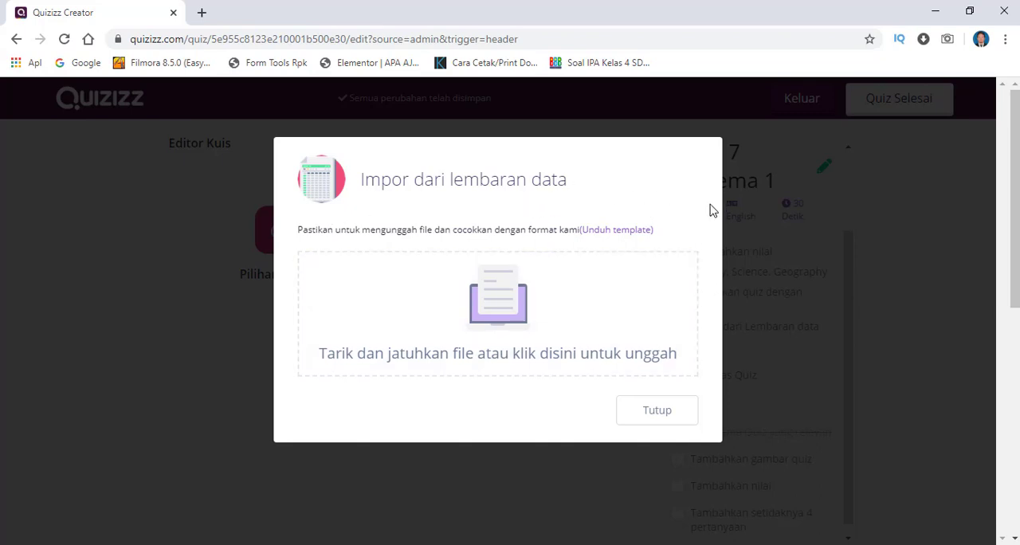
{"action": "left_click", "coordinate": [622, 231]}
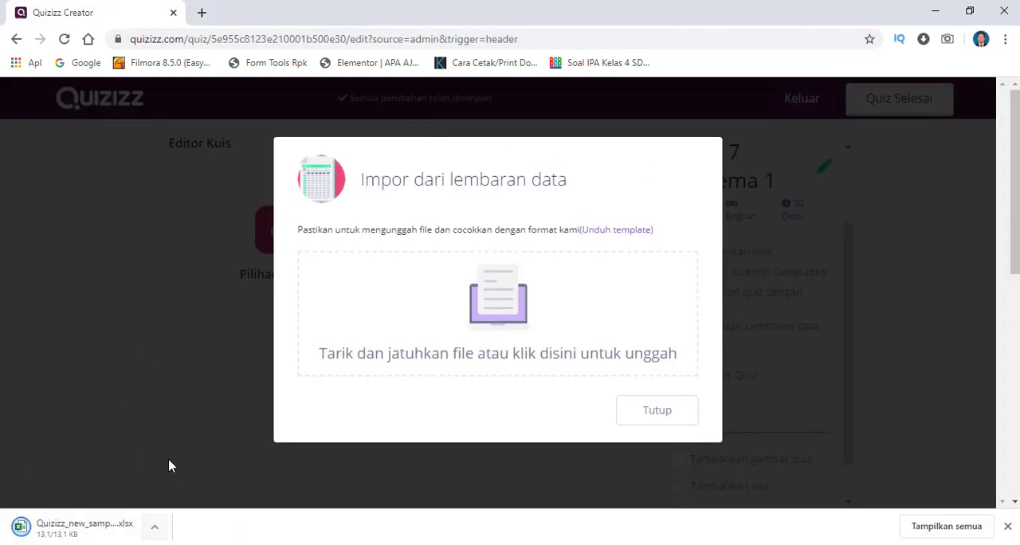
- Show the downloaded Quizizz sample spreadsheet in its folder, open it in Excel and enable editing
{"action": "left_click", "coordinate": [154, 529]}
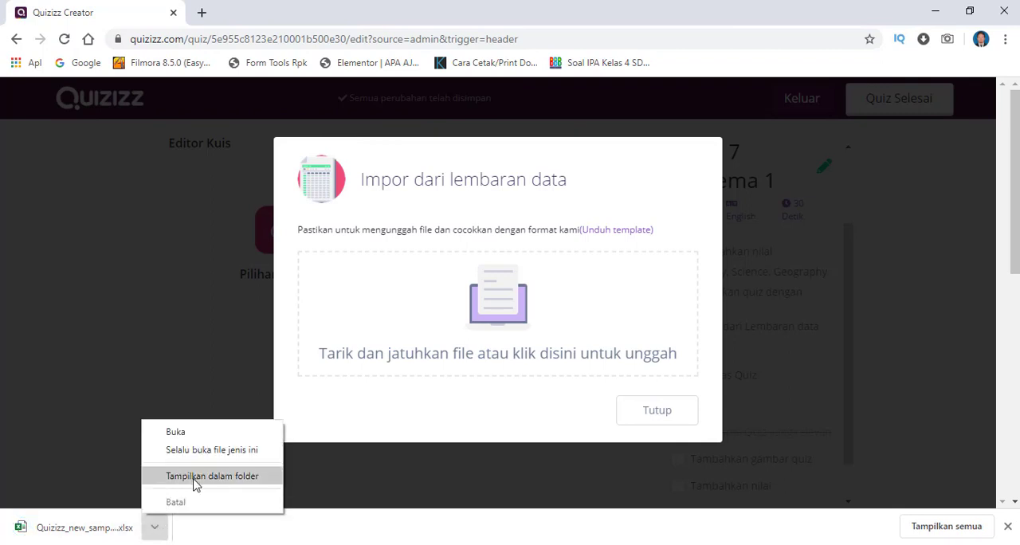
{"action": "left_click", "coordinate": [196, 477]}
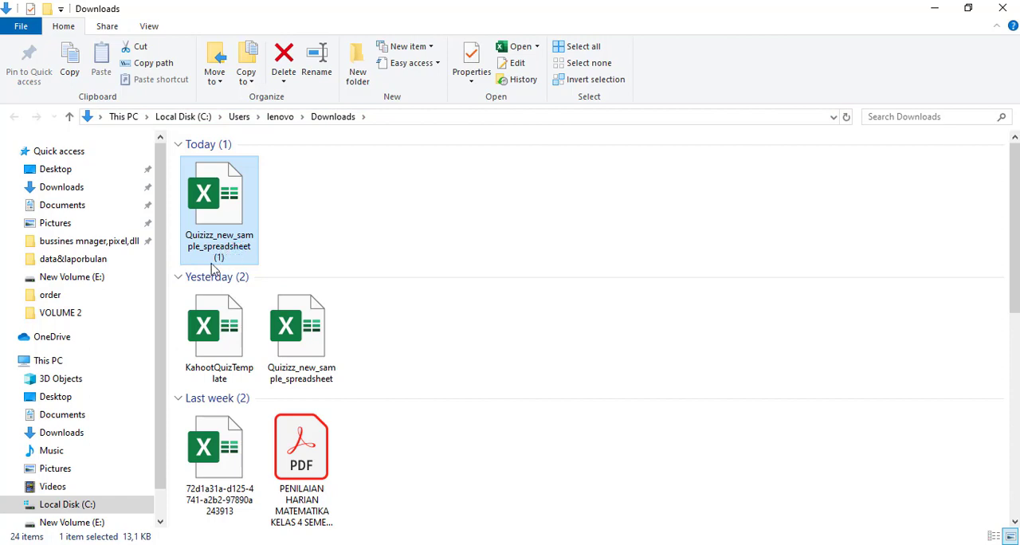
{"action": "double_click", "coordinate": [212, 252]}
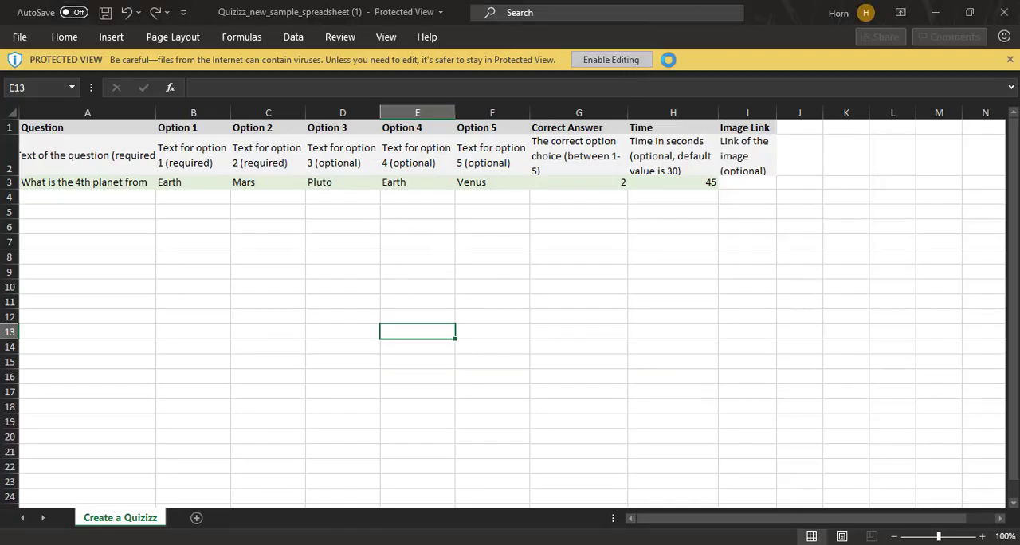
{"action": "left_click", "coordinate": [629, 61]}
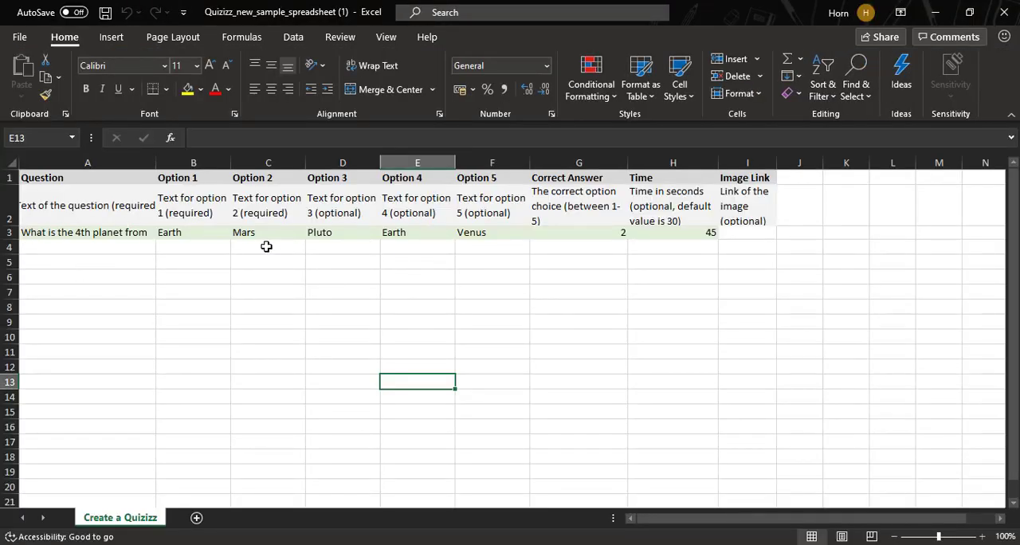
- Examine how the template's sample row lays out the question text and its five answer options
{"action": "left_click", "coordinate": [80, 236]}
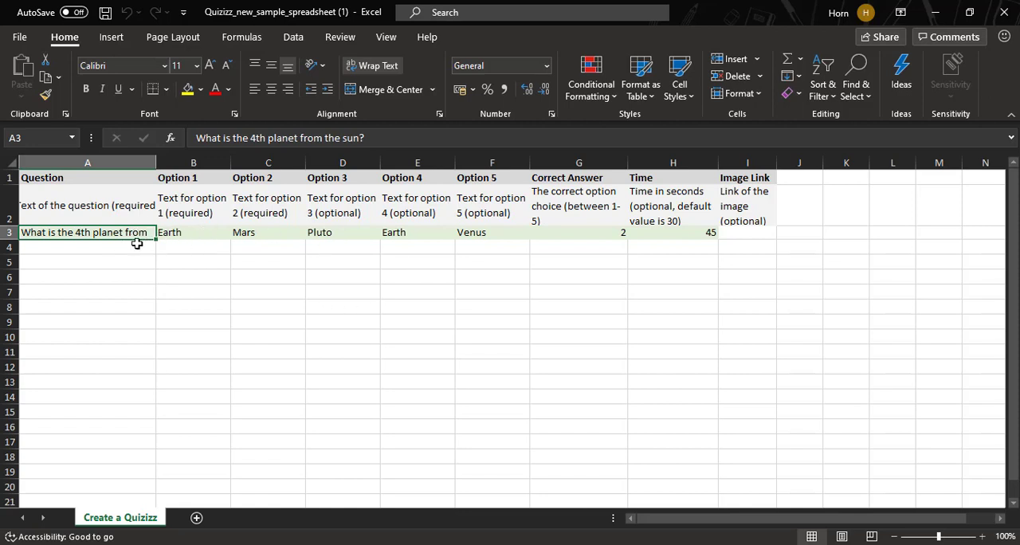
{"action": "left_click", "coordinate": [112, 248]}
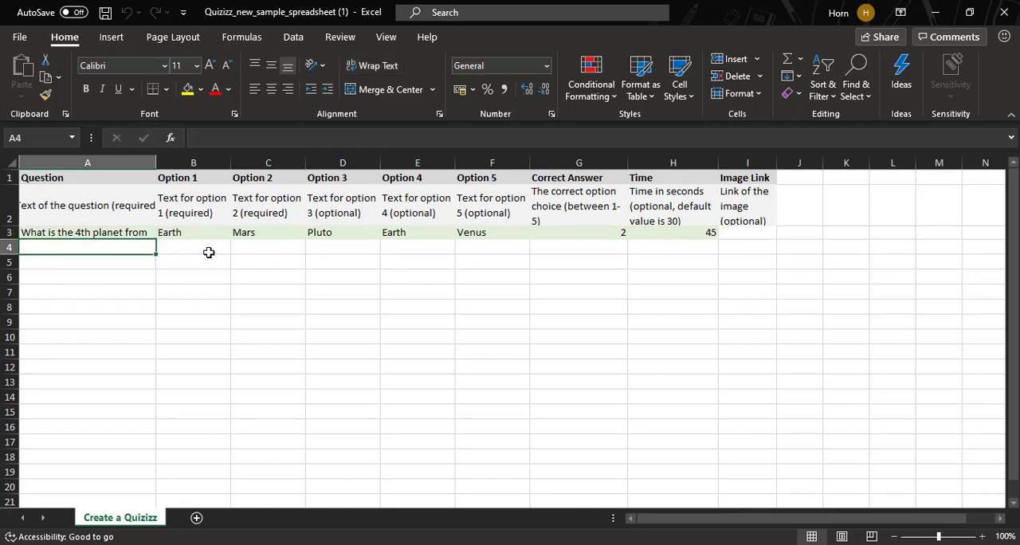
{"action": "left_click", "coordinate": [203, 250]}
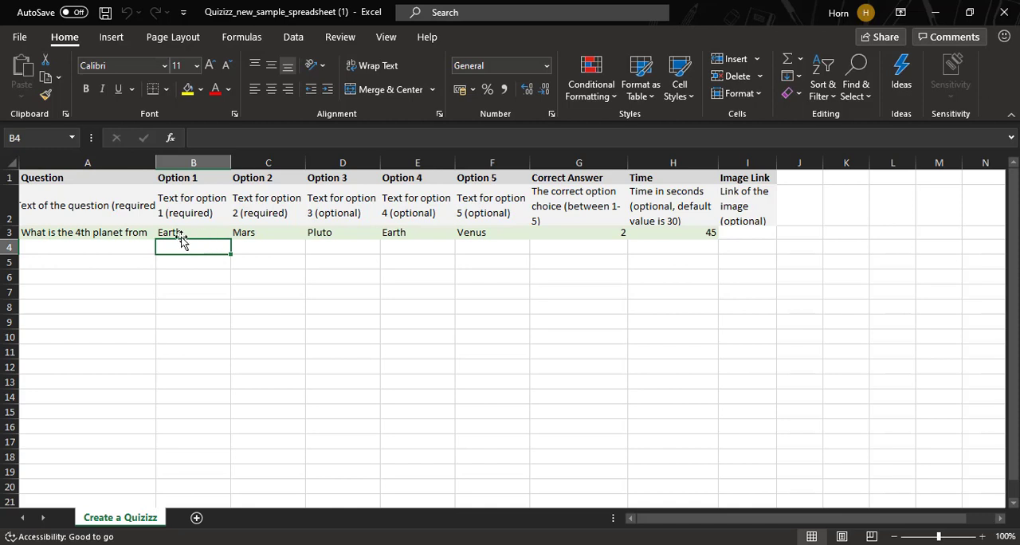
{"action": "left_click", "coordinate": [63, 244]}
{"action": "left_click", "coordinate": [41, 231]}
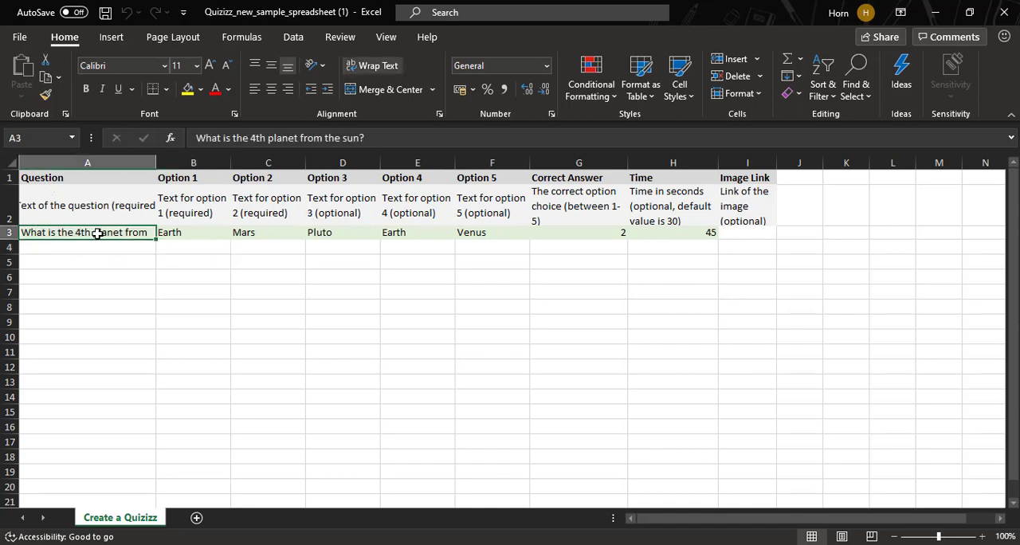
{"action": "left_click", "coordinate": [197, 232]}
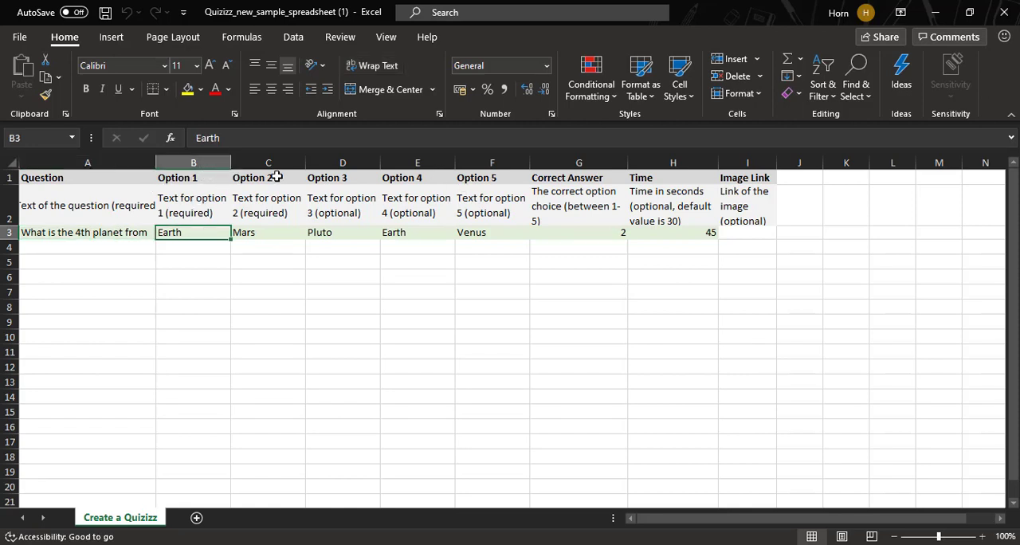
{"action": "left_click", "coordinate": [430, 234]}
{"action": "left_click", "coordinate": [275, 237]}
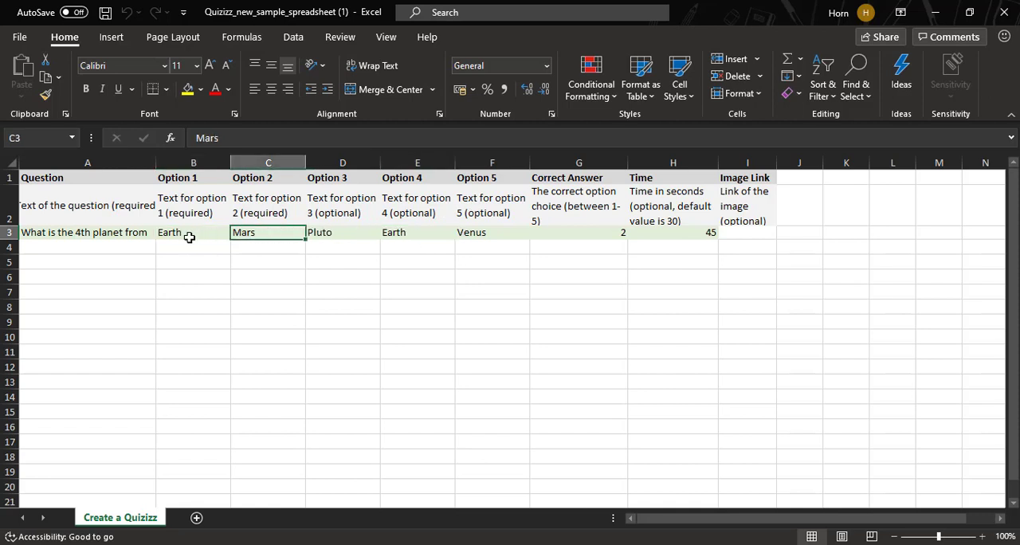
{"action": "left_click", "coordinate": [207, 231]}
{"action": "left_click", "coordinate": [258, 232]}
{"action": "left_click", "coordinate": [320, 233]}
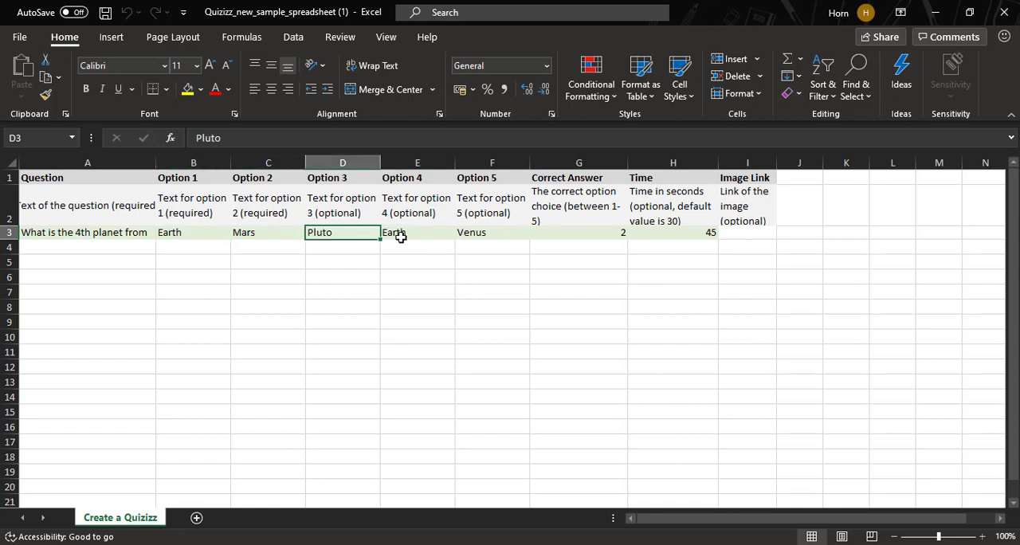
{"action": "left_click", "coordinate": [402, 235]}
{"action": "left_click", "coordinate": [470, 234]}
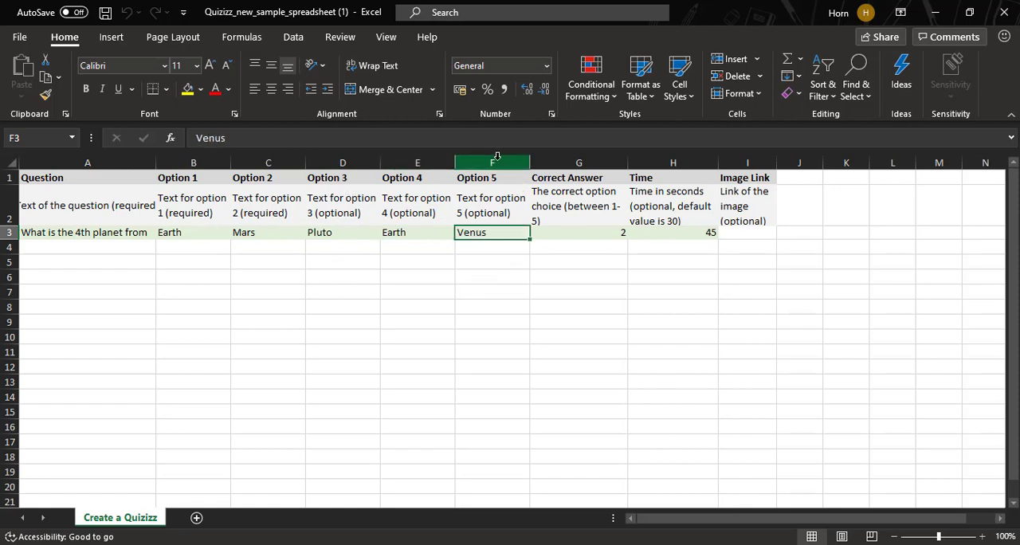
- Delete the Option 5 column from the template
{"action": "left_click", "coordinate": [496, 161]}
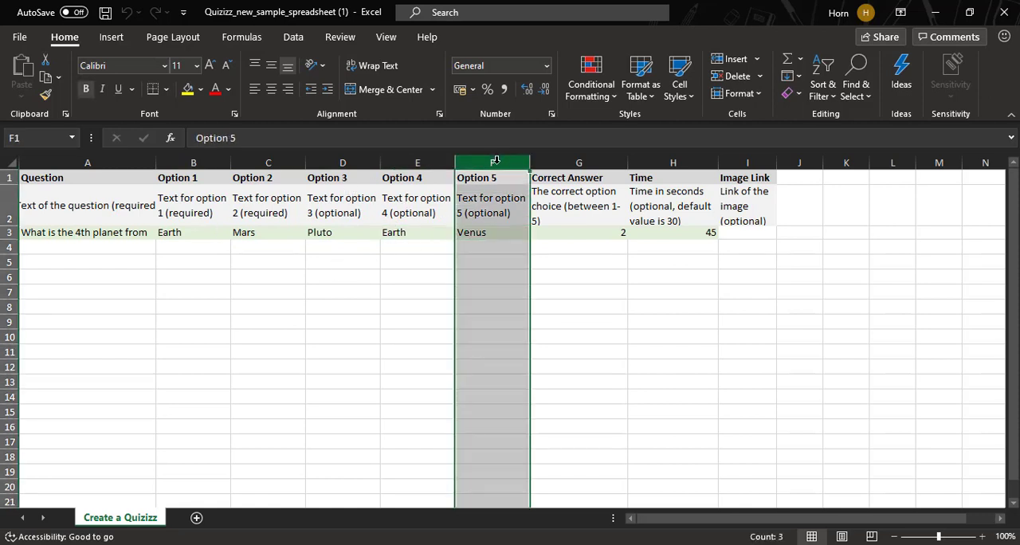
{"action": "right_click", "coordinate": [496, 161]}
{"action": "left_click", "coordinate": [555, 310]}
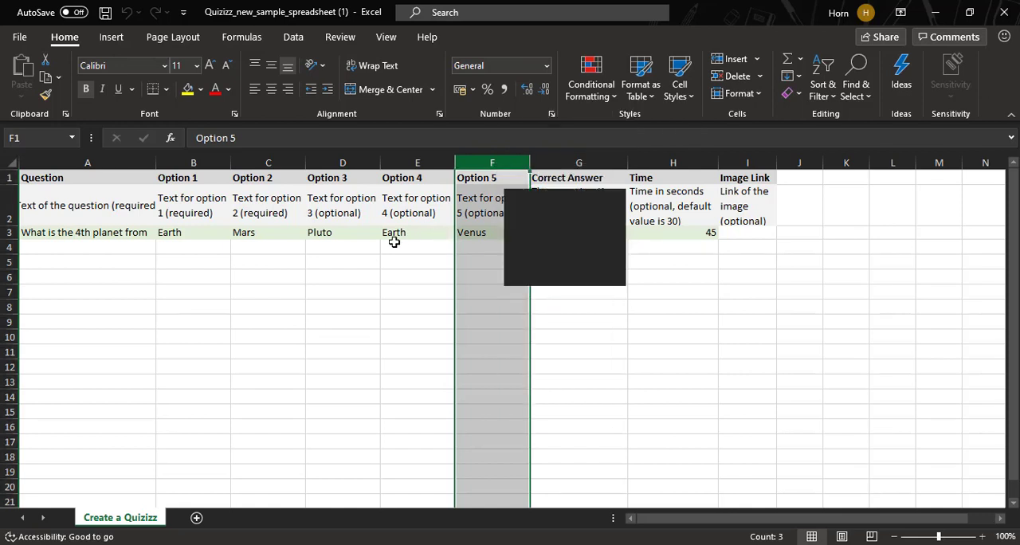
{"action": "left_click", "coordinate": [421, 288]}
{"action": "left_click", "coordinate": [440, 233]}
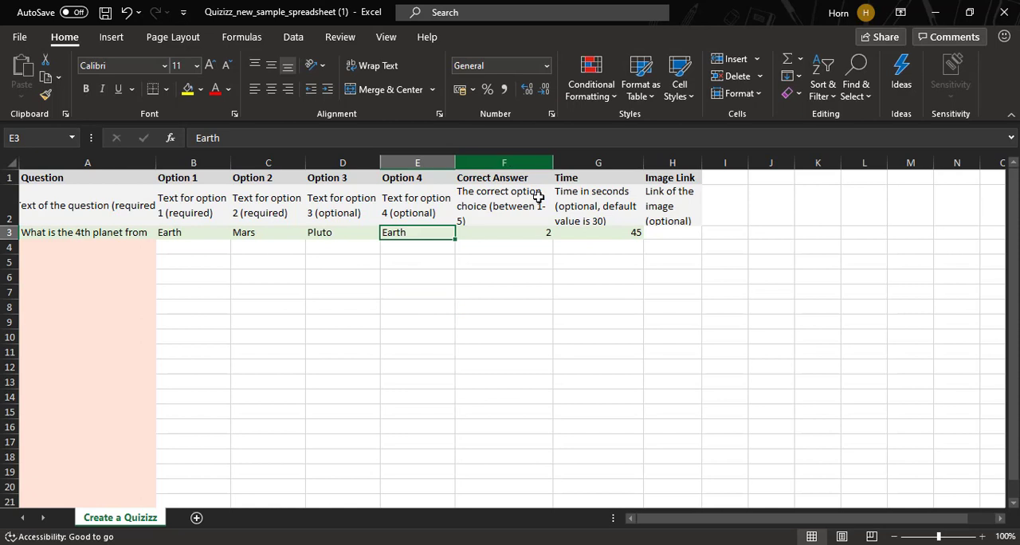
- Examine the sample row's Correct Answer choices, the allowed Time values and the Image Link column
{"action": "left_click", "coordinate": [541, 231]}
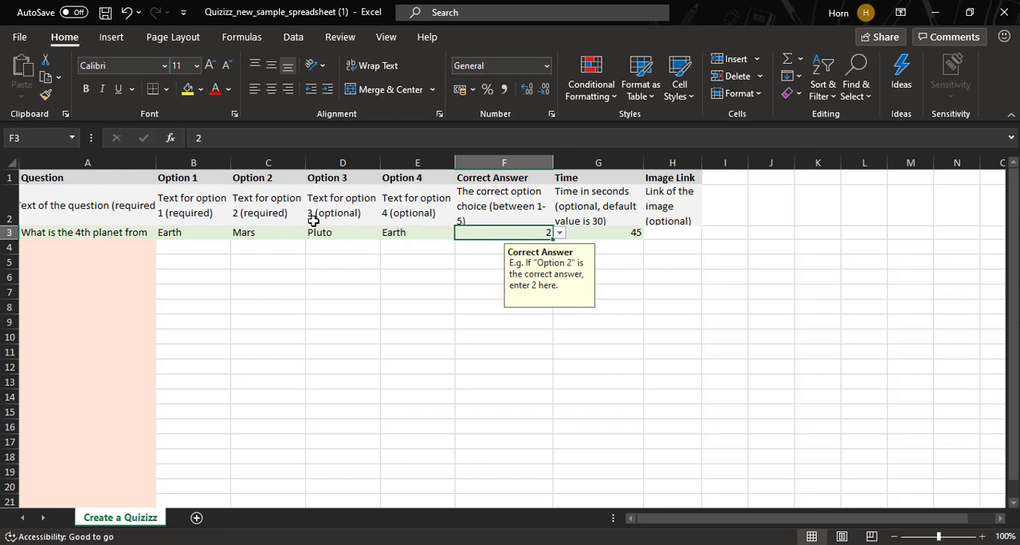
{"action": "left_click", "coordinate": [559, 233]}
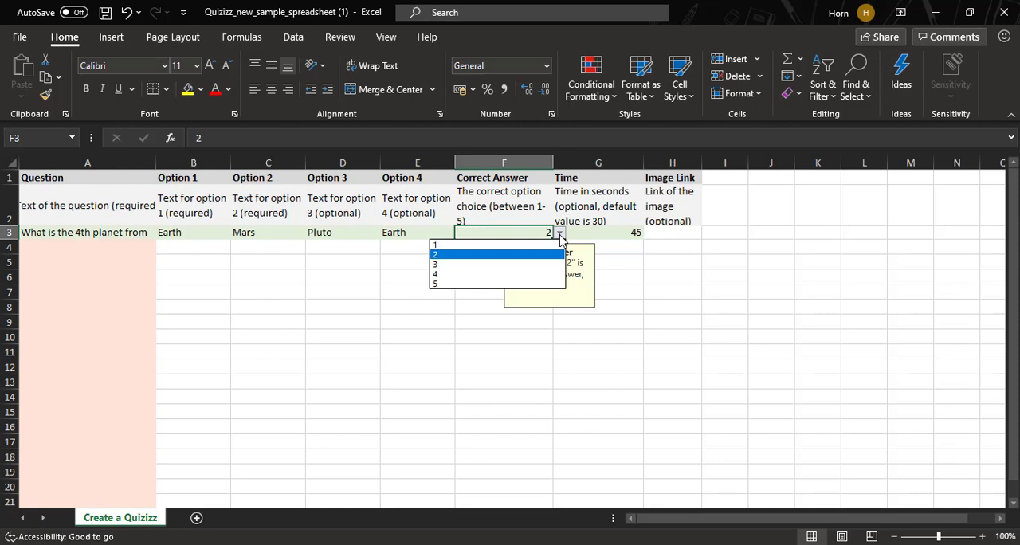
{"action": "left_click", "coordinate": [481, 263]}
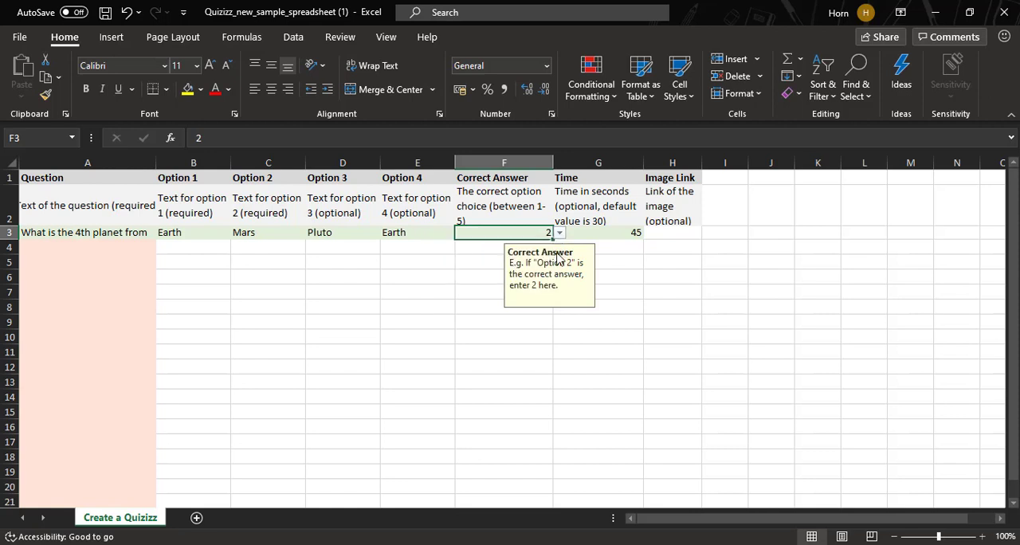
{"action": "left_click", "coordinate": [594, 214]}
{"action": "left_click", "coordinate": [595, 231]}
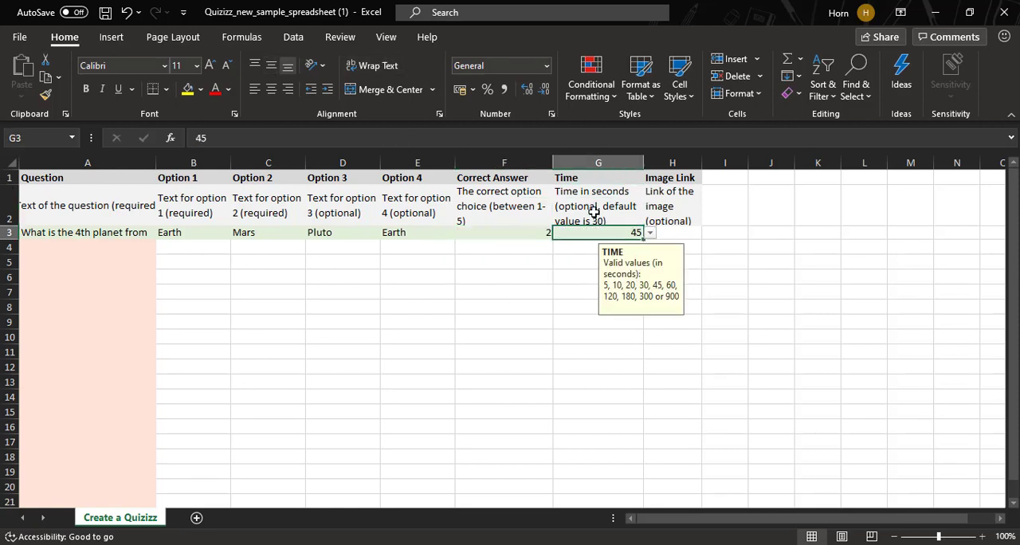
{"action": "left_click", "coordinate": [594, 180]}
{"action": "left_click", "coordinate": [627, 232]}
{"action": "left_click", "coordinate": [650, 235]}
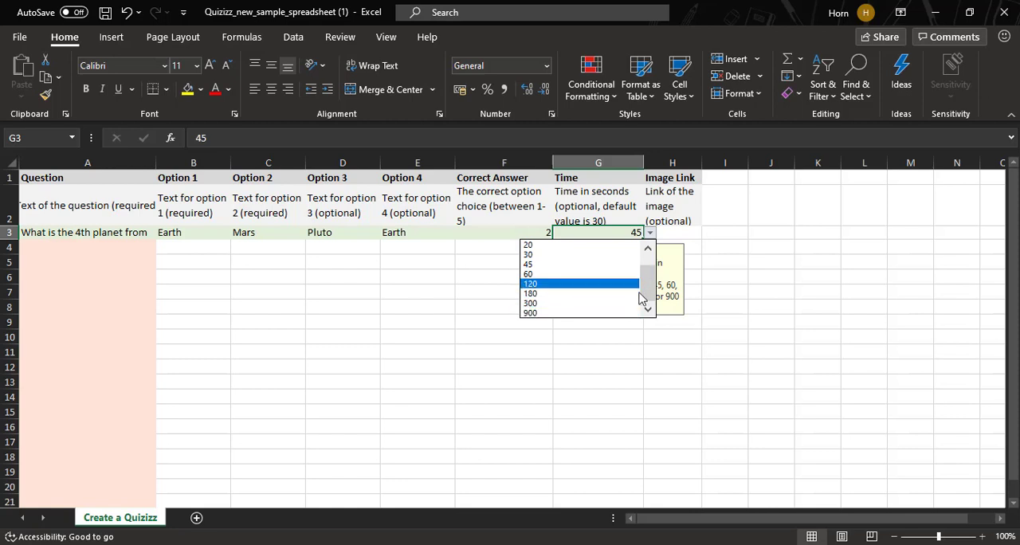
{"action": "left_click", "coordinate": [726, 221]}
{"action": "left_click", "coordinate": [662, 182]}
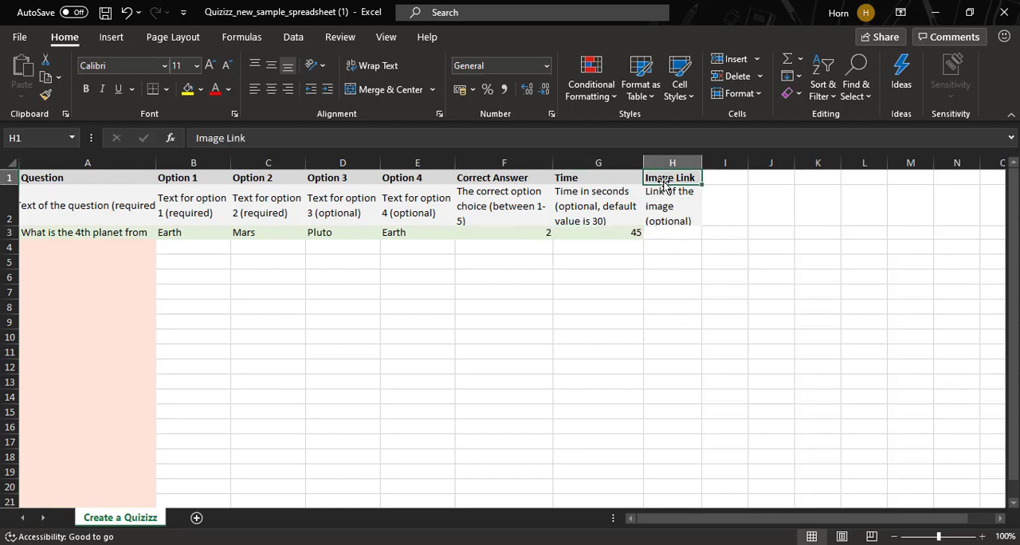
{"action": "left_click", "coordinate": [678, 235]}
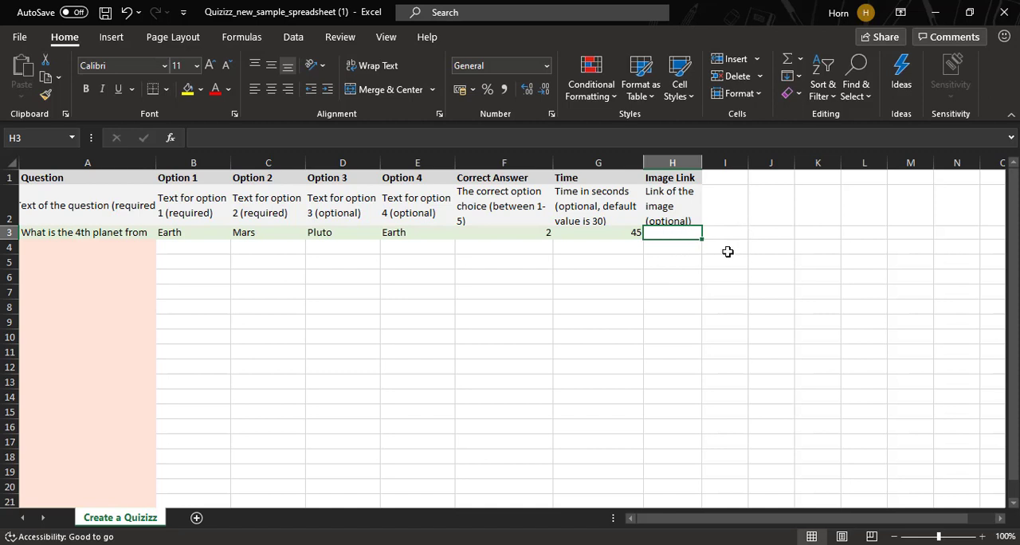
{"action": "left_click", "coordinate": [188, 247]}
{"action": "left_click", "coordinate": [113, 247]}
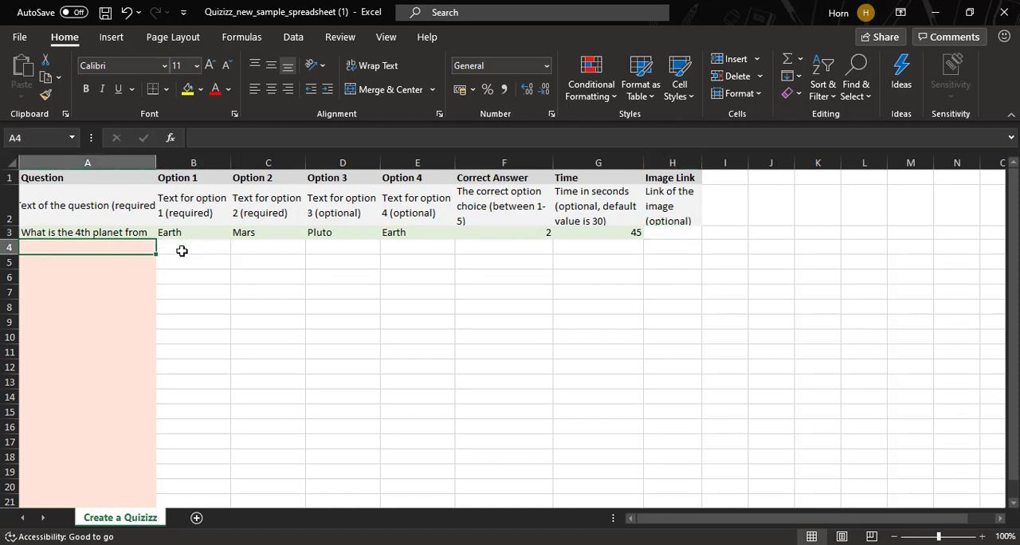
{"action": "left_click", "coordinate": [85, 232]}
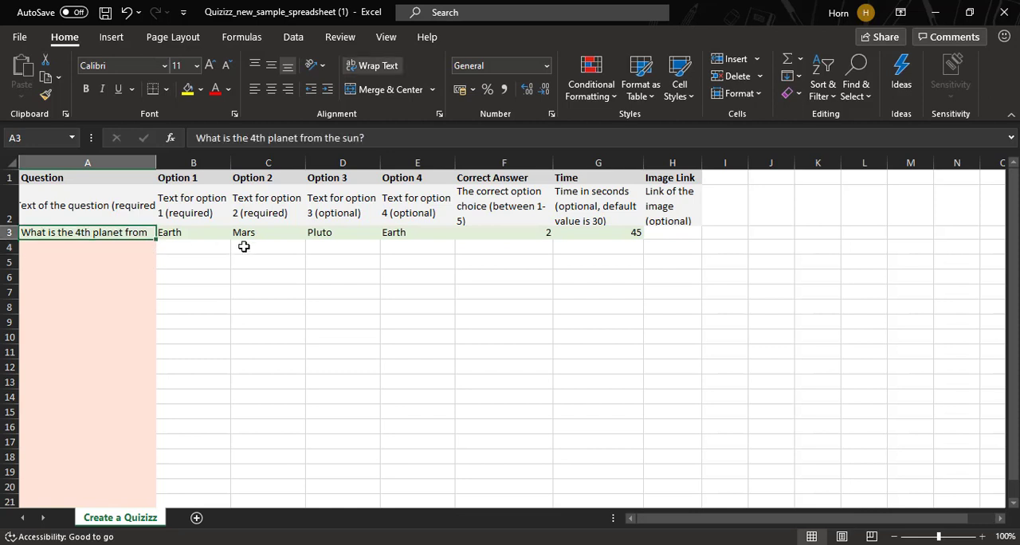
{"action": "left_click", "coordinate": [76, 253]}
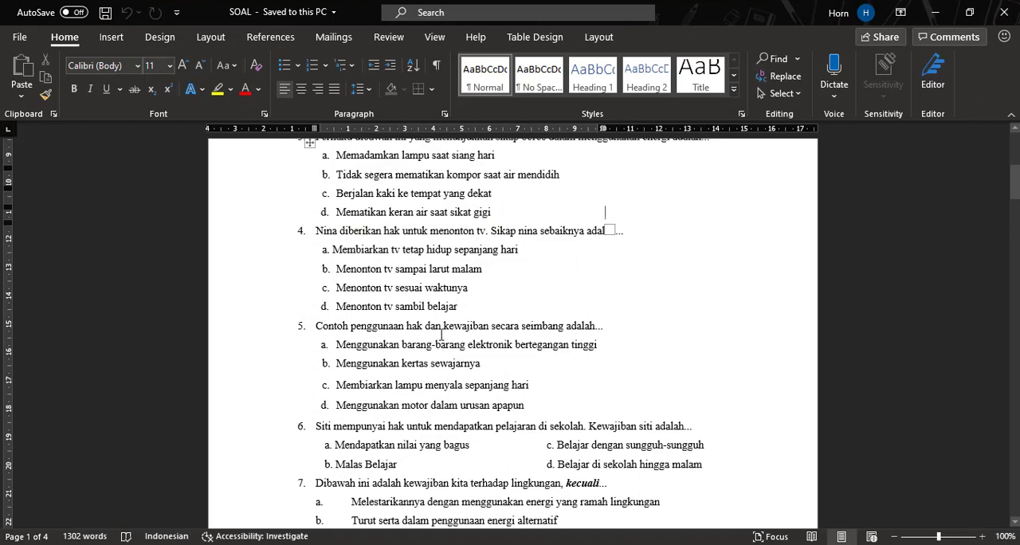
- Copy question 1, "Sesutau yang harus dilakukan adalah...", from the SOAL Word document into cell A4 of the Excel template
{"action": "left_click", "coordinate": [441, 334]}
{"action": "scroll", "coordinate": [454, 331], "scroll_direction": "up", "scroll_amount": 5}
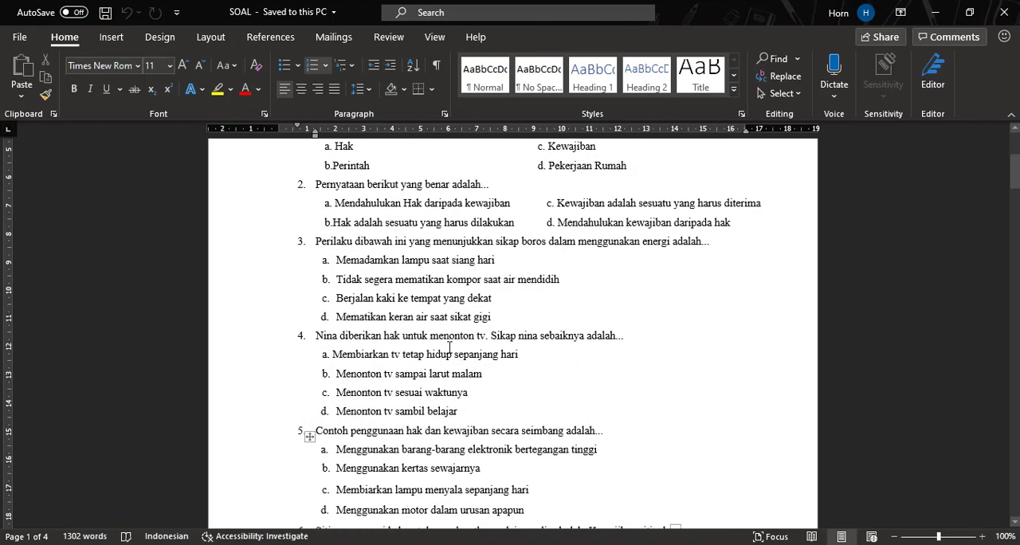
{"action": "scroll", "coordinate": [466, 330], "scroll_direction": "up", "scroll_amount": 1}
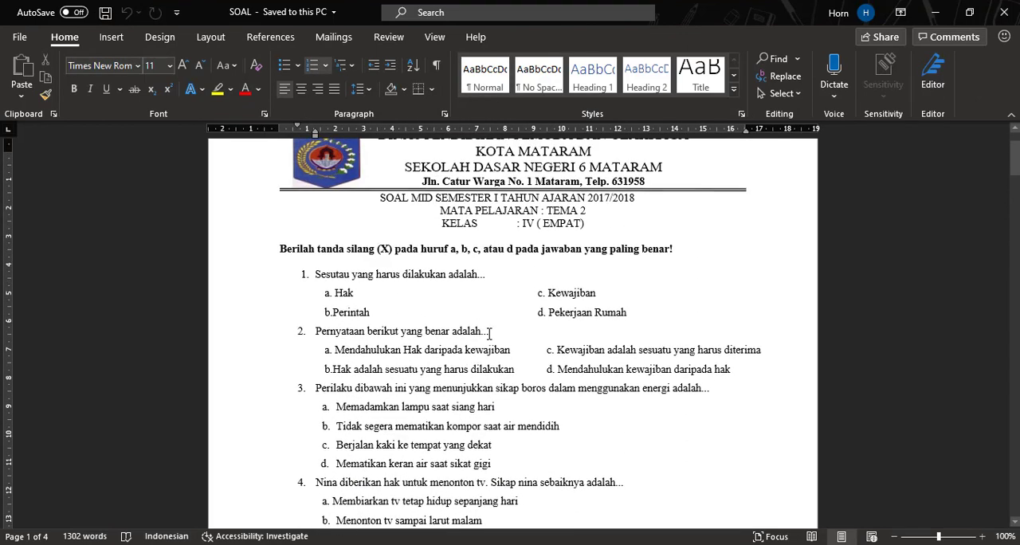
{"action": "scroll", "coordinate": [455, 327], "scroll_direction": "down", "scroll_amount": 1}
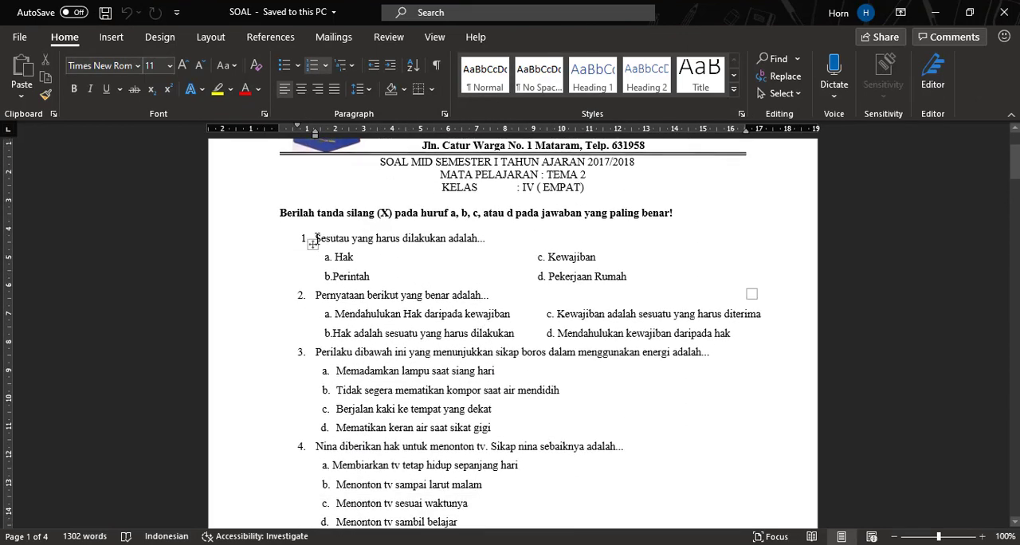
{"action": "left_click_drag", "start_coordinate": [315, 237], "coordinate": [343, 239]}
{"action": "key", "text": "ctrl+c"}
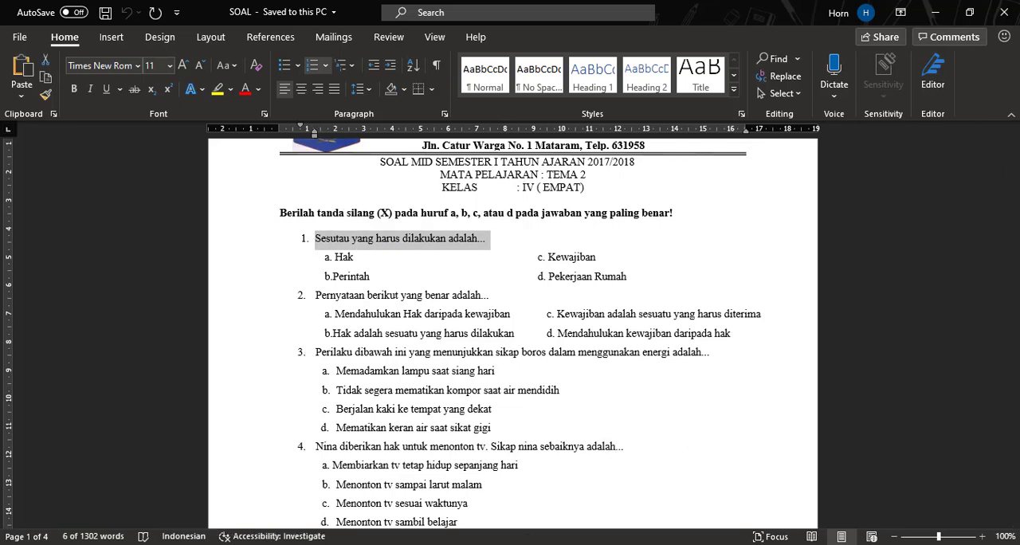
{"action": "left_click", "coordinate": [562, 492]}
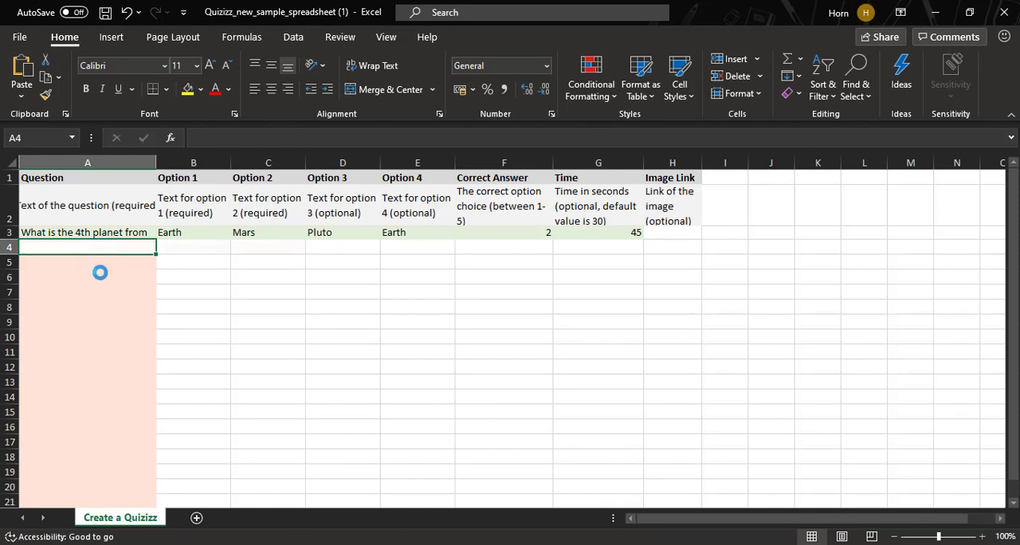
{"action": "key", "text": "ctrl+v"}
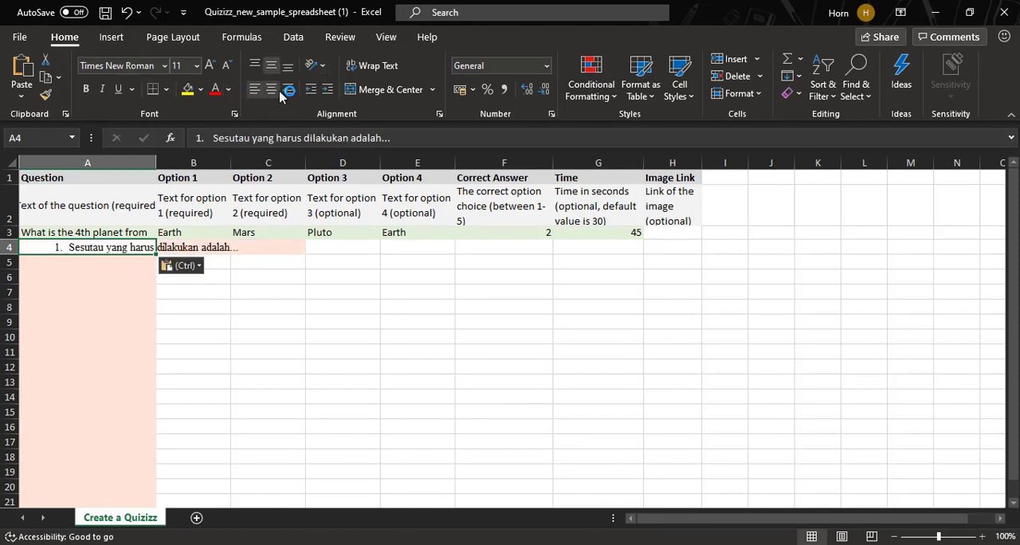
- Remove the leading number "1." from the question in cell A4 and left-align the cell without indentation
{"action": "double_click", "coordinate": [71, 247]}
{"action": "key", "text": "BackSpace"}
{"action": "key", "text": "BackSpace"}
{"action": "key", "text": "BackSpace"}
{"action": "key", "text": "BackSpace"}
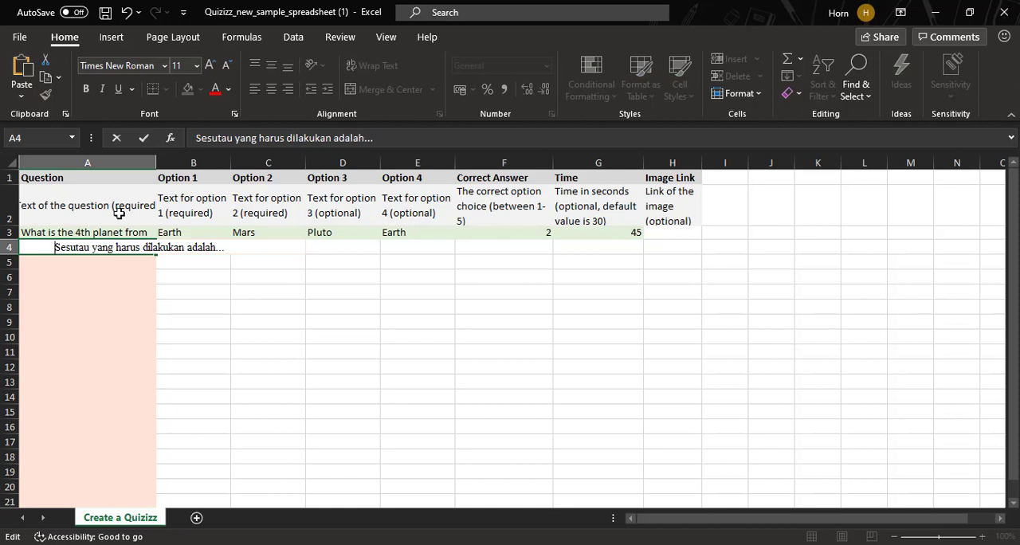
{"action": "left_click", "coordinate": [144, 264]}
{"action": "left_click", "coordinate": [151, 249]}
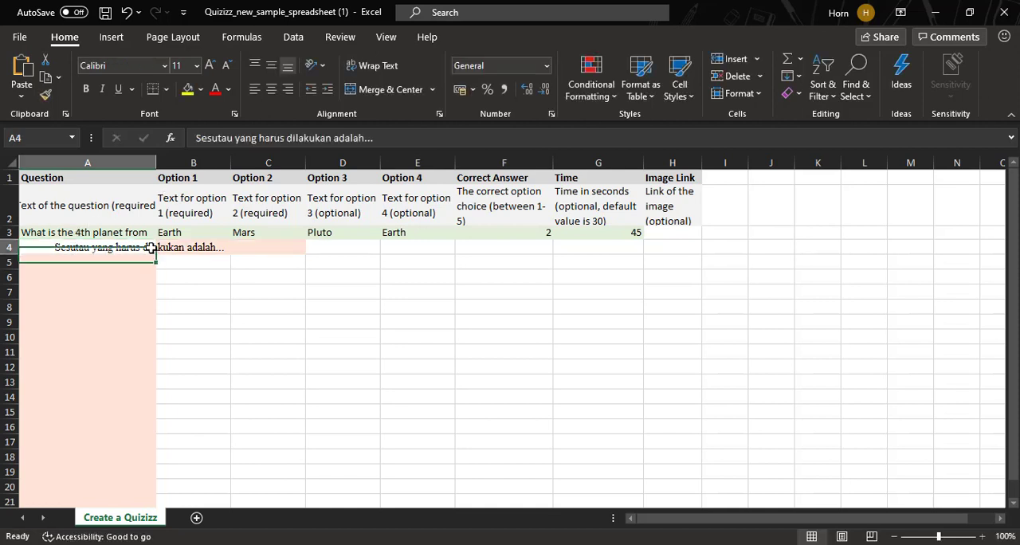
{"action": "left_click", "coordinate": [254, 89]}
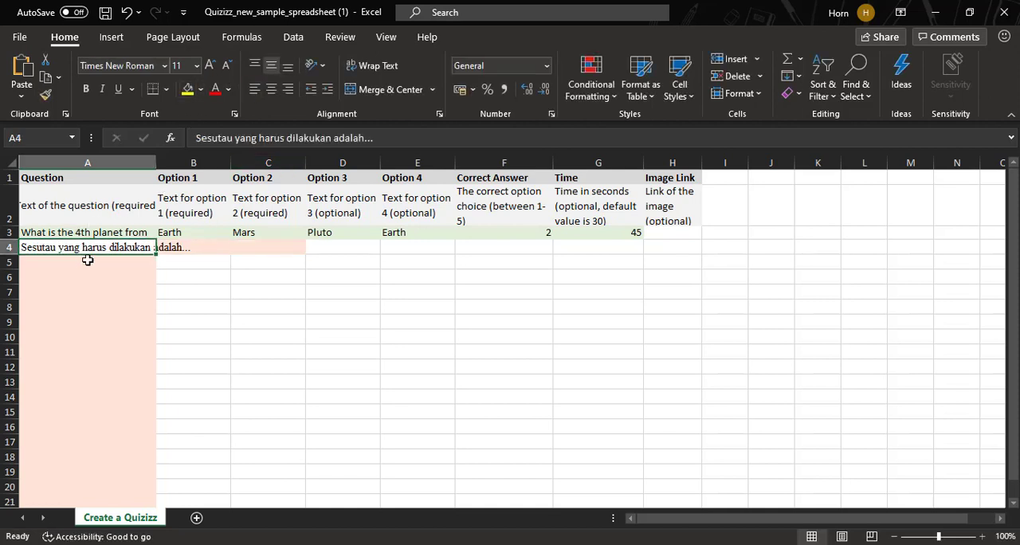
- Wrap the question text in cell A4 so it fits within the Question column
{"action": "left_click", "coordinate": [94, 264]}
{"action": "left_click", "coordinate": [141, 248]}
{"action": "left_click", "coordinate": [129, 257]}
{"action": "left_click", "coordinate": [124, 248]}
{"action": "left_click", "coordinate": [130, 262]}
{"action": "left_click", "coordinate": [140, 247]}
{"action": "left_click", "coordinate": [388, 67]}
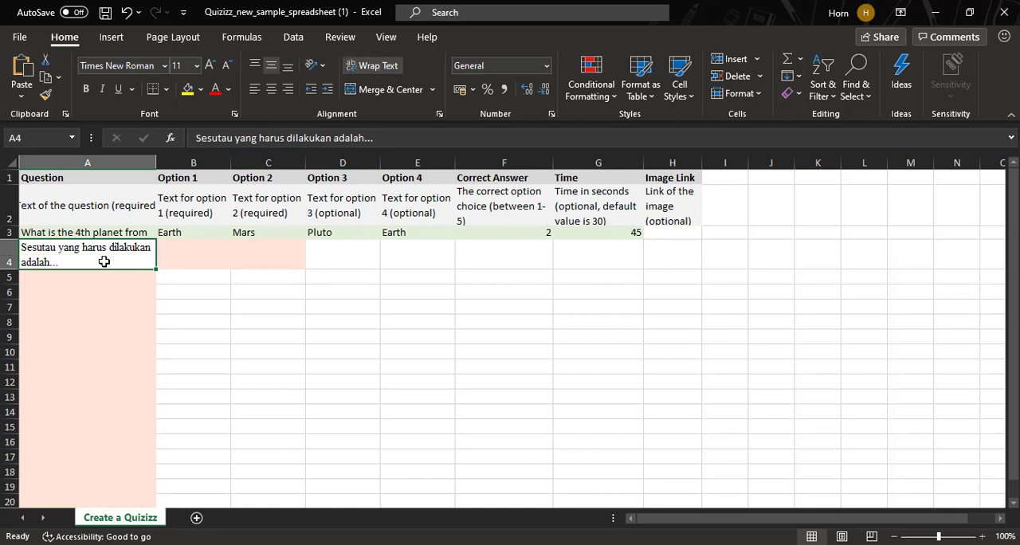
{"action": "left_click", "coordinate": [200, 260]}
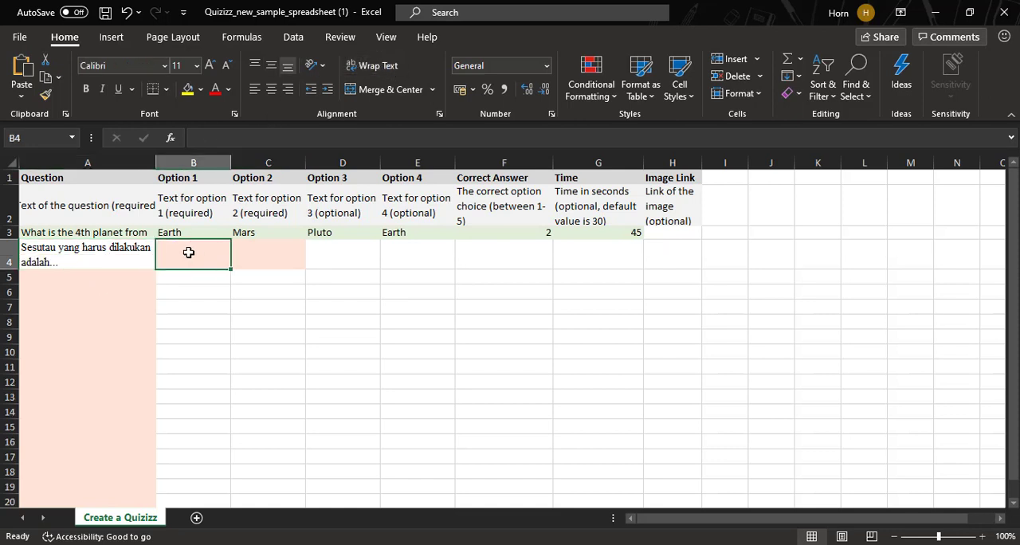
- Replace the word "adalah" with "disebut" in the question in cell A4, keeping the trailing dots
{"action": "double_click", "coordinate": [54, 263]}
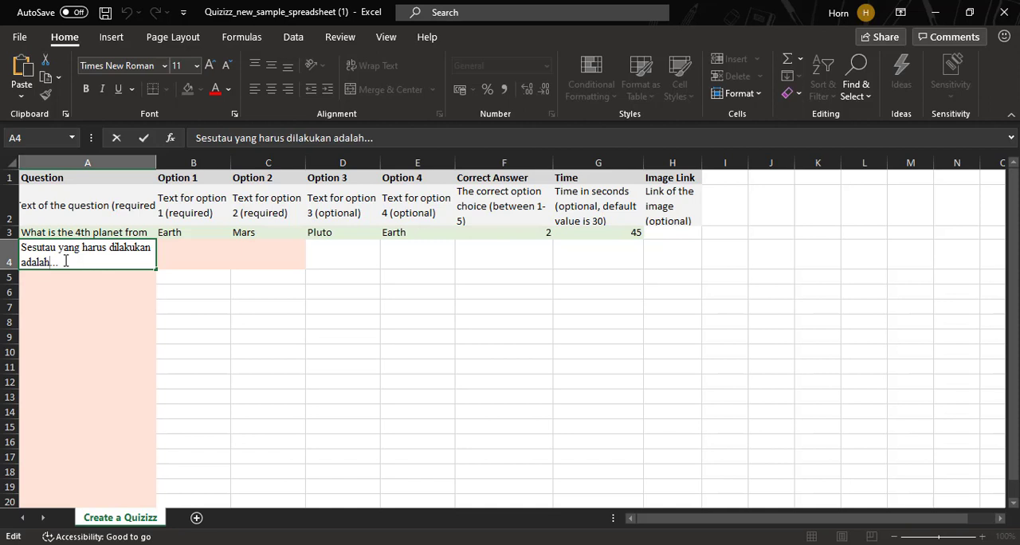
{"action": "key", "text": "BackSpace"}
{"action": "key", "text": "BackSpace"}
{"action": "key", "text": "BackSpace"}
{"action": "key", "text": "BackSpace"}
{"action": "type", "text": "disebut"}
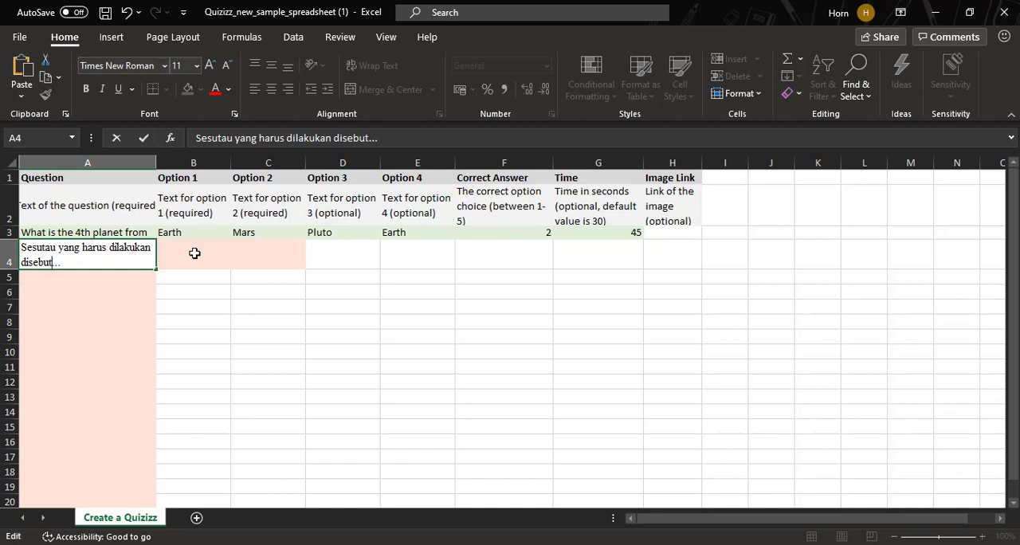
{"action": "left_click", "coordinate": [194, 254]}
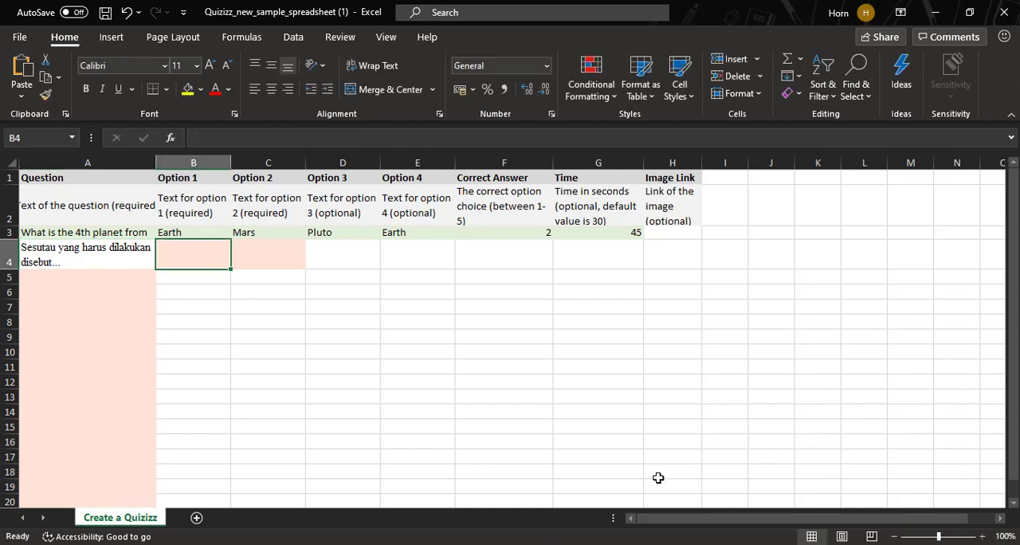
- Check the answer choices in the Word document and enter "hak" as Option 1 and "perintah" as Option 2 in row 4
{"action": "key", "text": "alt+Tab"}
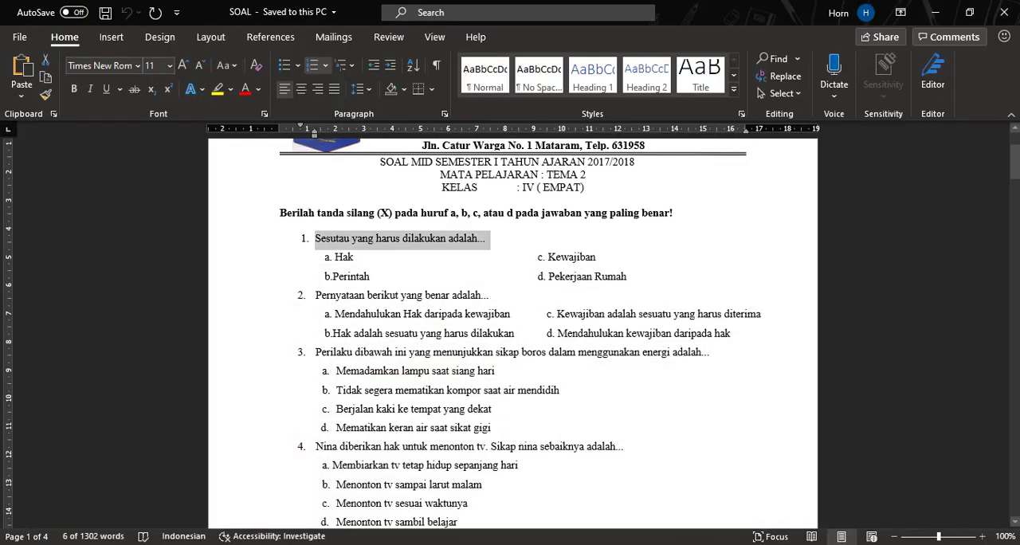
{"action": "left_click", "coordinate": [569, 543]}
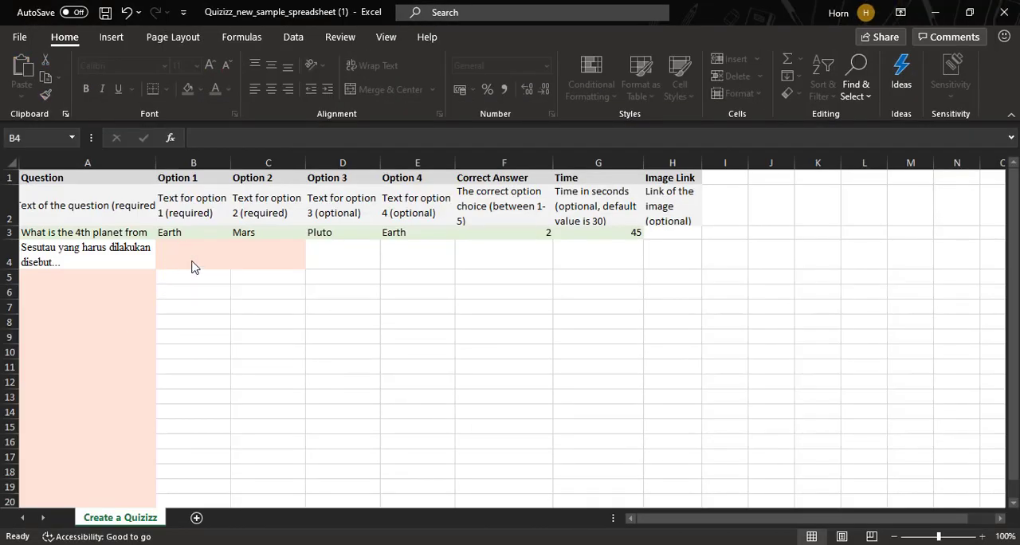
{"action": "left_click", "coordinate": [277, 257]}
{"action": "left_click", "coordinate": [216, 255]}
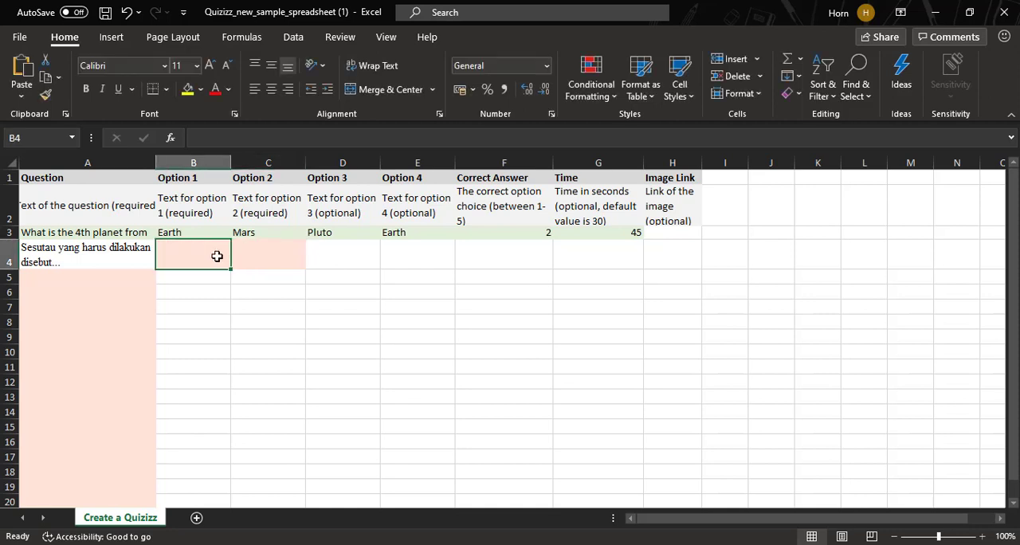
{"action": "type", "text": "ha"}
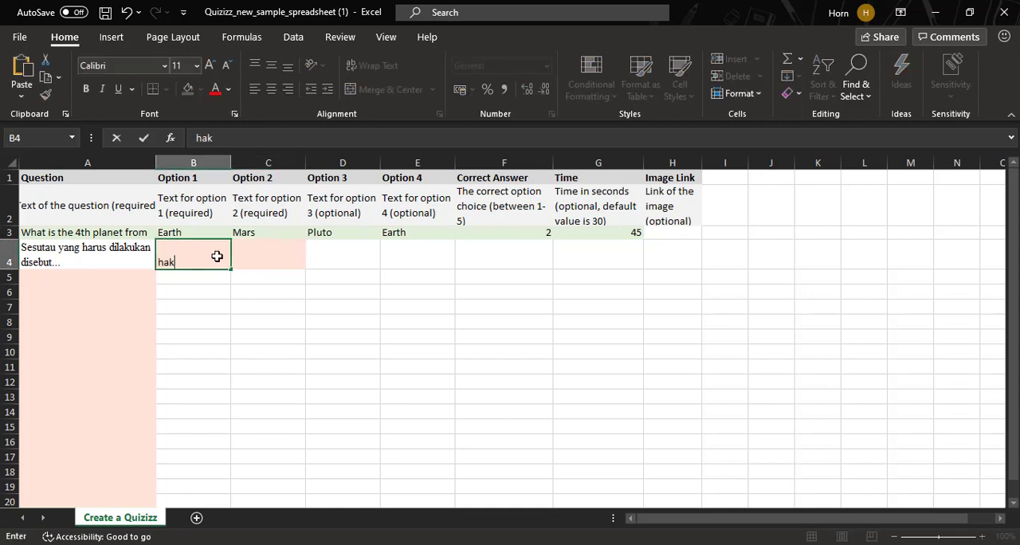
{"action": "type", "text": "k"}
{"action": "left_click", "coordinate": [249, 256]}
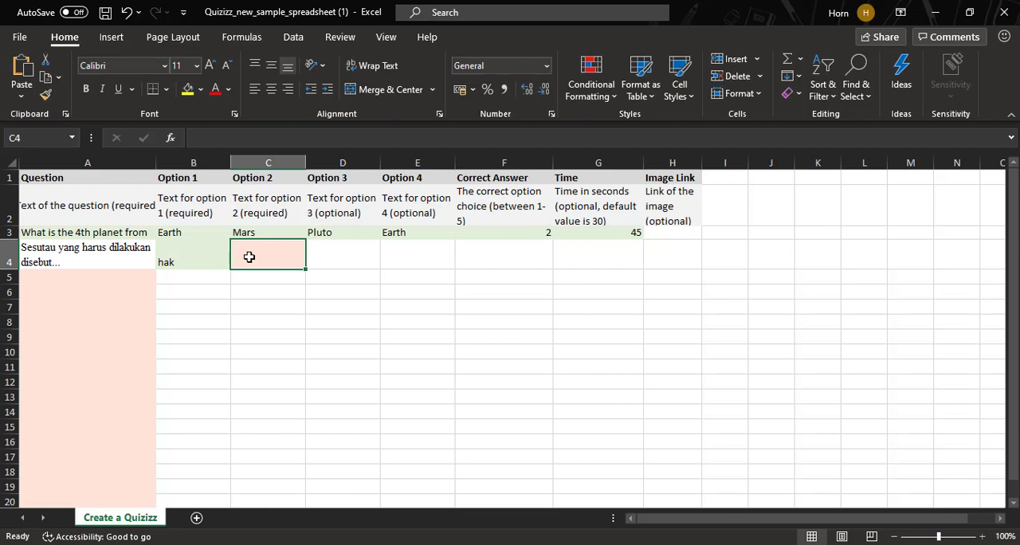
{"action": "type", "text": "perintah"}
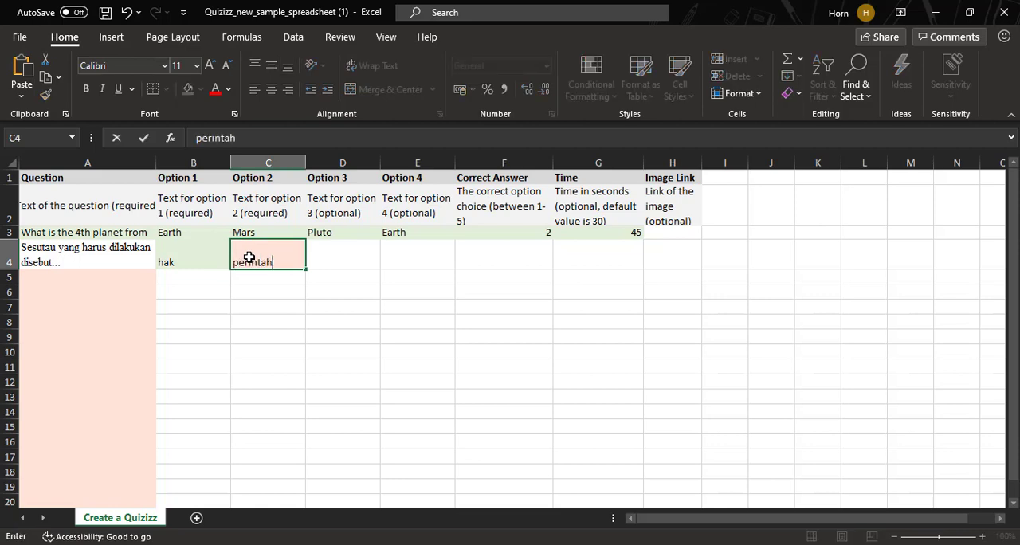
- Check the remaining choices in the Word document and enter "kewajiban" as Option 3 and "pekerjaan rumah" as Option 4 in row 4
{"action": "left_click", "coordinate": [342, 252]}
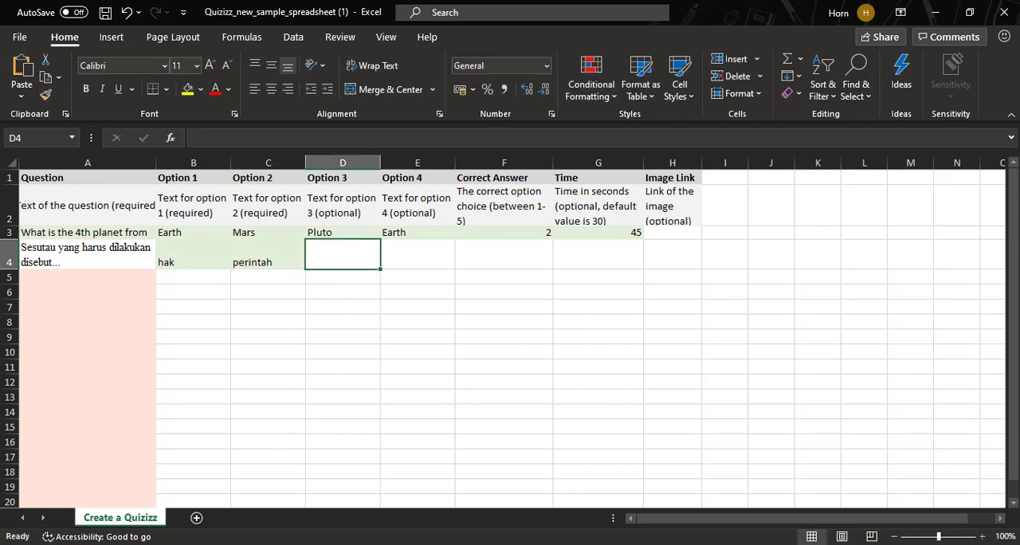
{"action": "key", "text": "alt+Tab"}
{"action": "key", "text": "alt+Tab"}
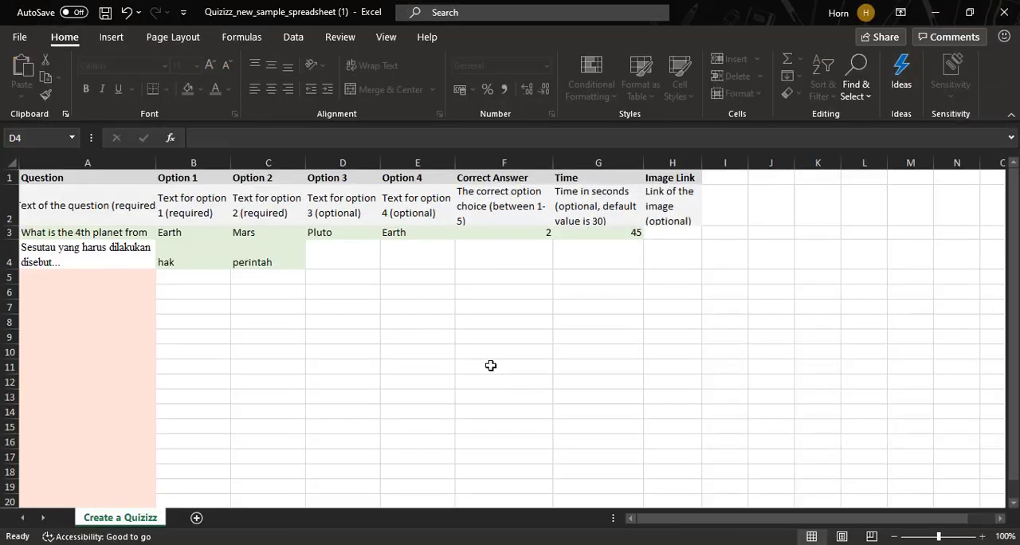
{"action": "type", "text": "kewajiban"}
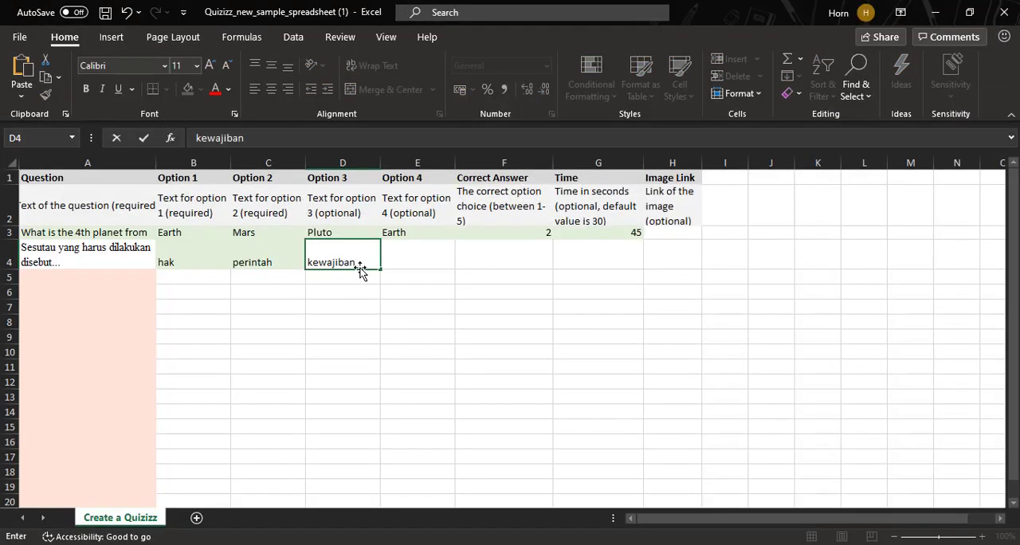
{"action": "left_click", "coordinate": [410, 262]}
{"action": "type", "text": "peke"}
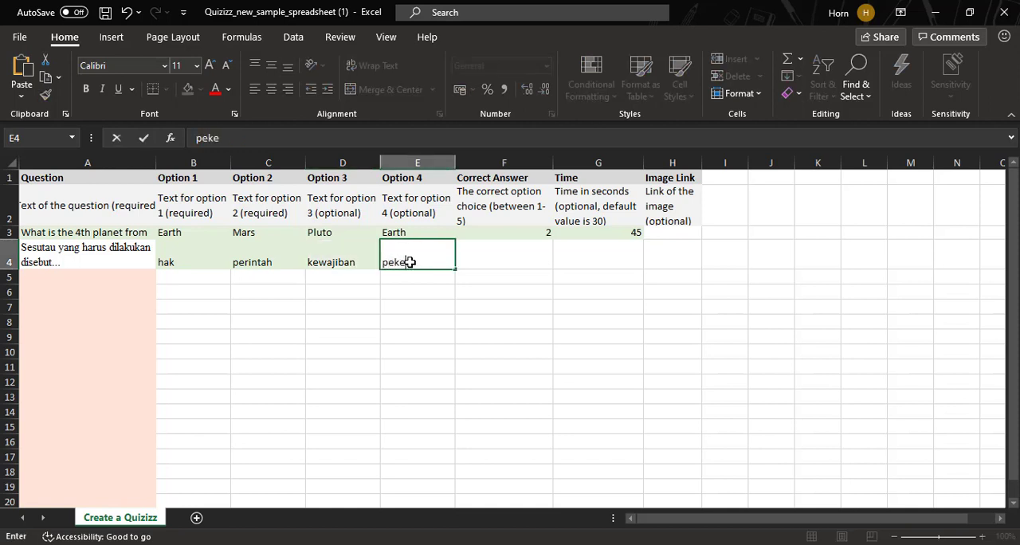
{"action": "type", "text": "rjaan rumah"}
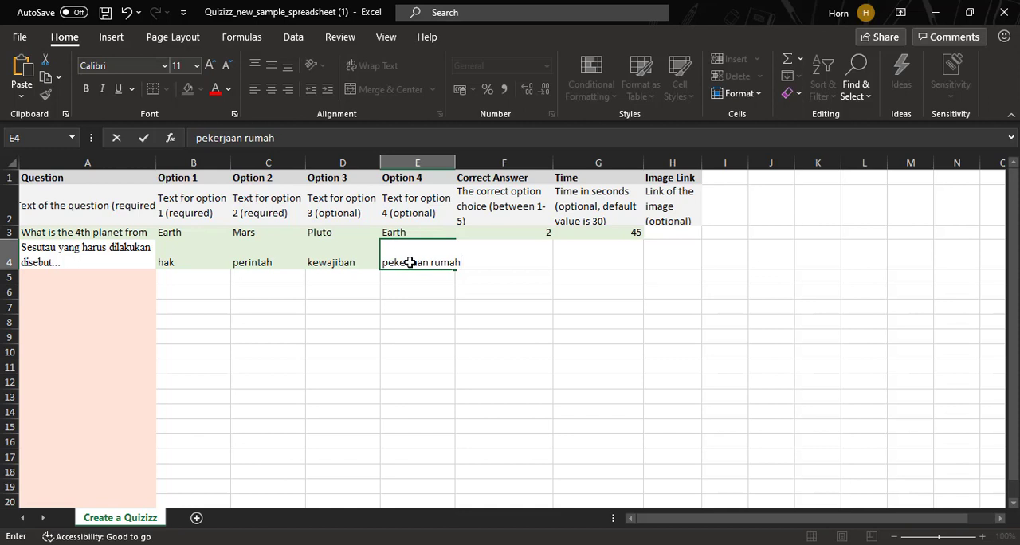
{"action": "left_click", "coordinate": [519, 285]}
- Set the Correct Answer for the row 4 question to 3, matching the option "kewajiban"
{"action": "left_click", "coordinate": [501, 256]}
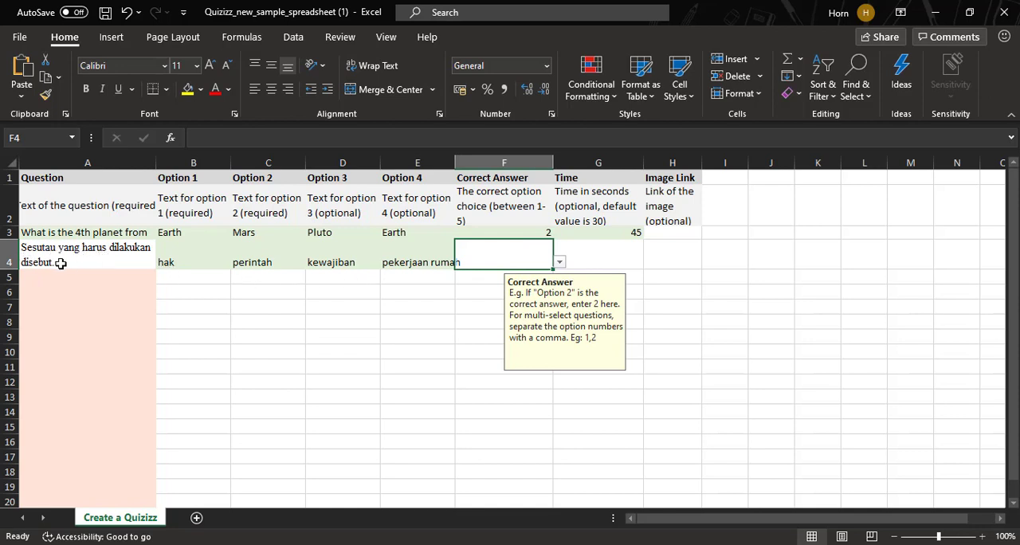
{"action": "left_click", "coordinate": [339, 264]}
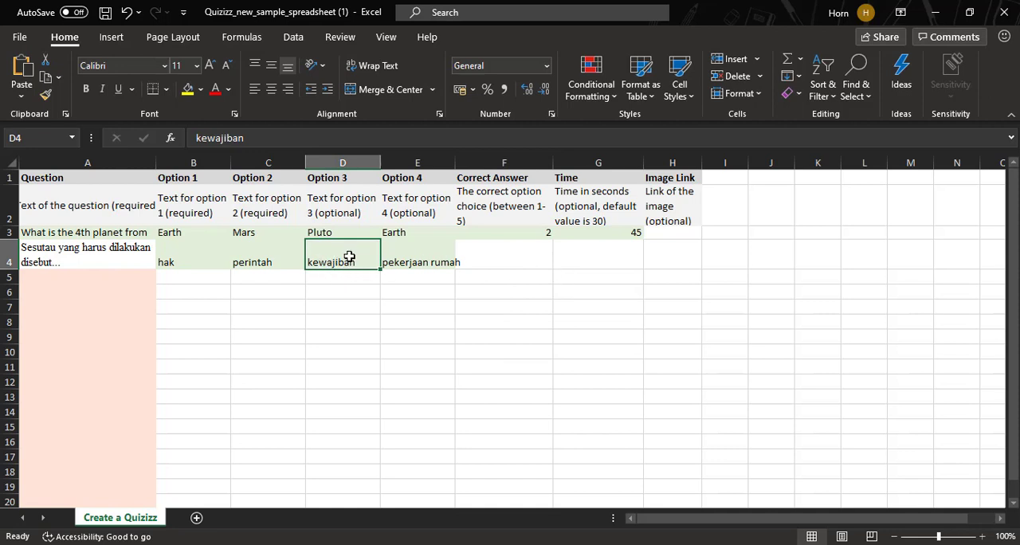
{"action": "left_click", "coordinate": [516, 262]}
{"action": "left_click", "coordinate": [559, 263]}
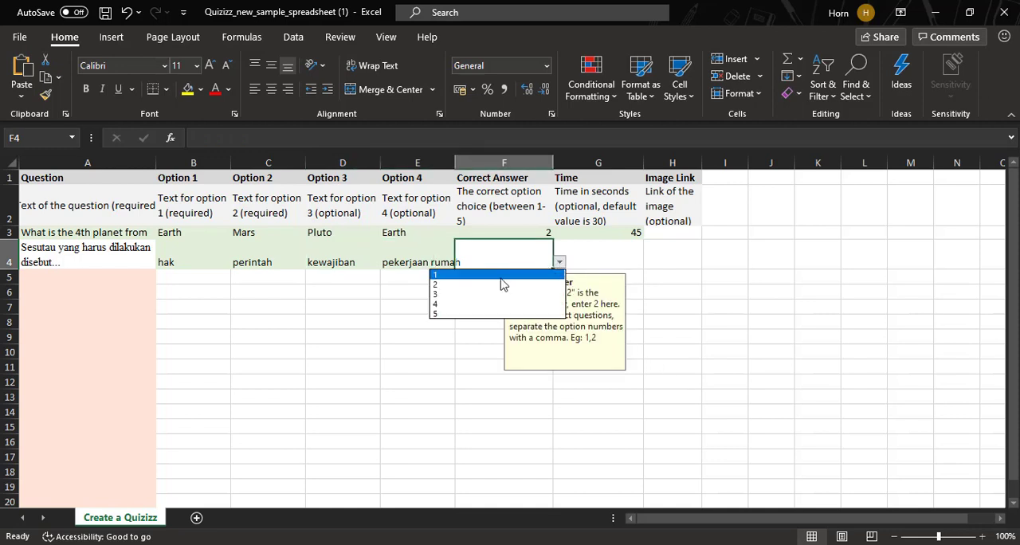
{"action": "left_click", "coordinate": [475, 294]}
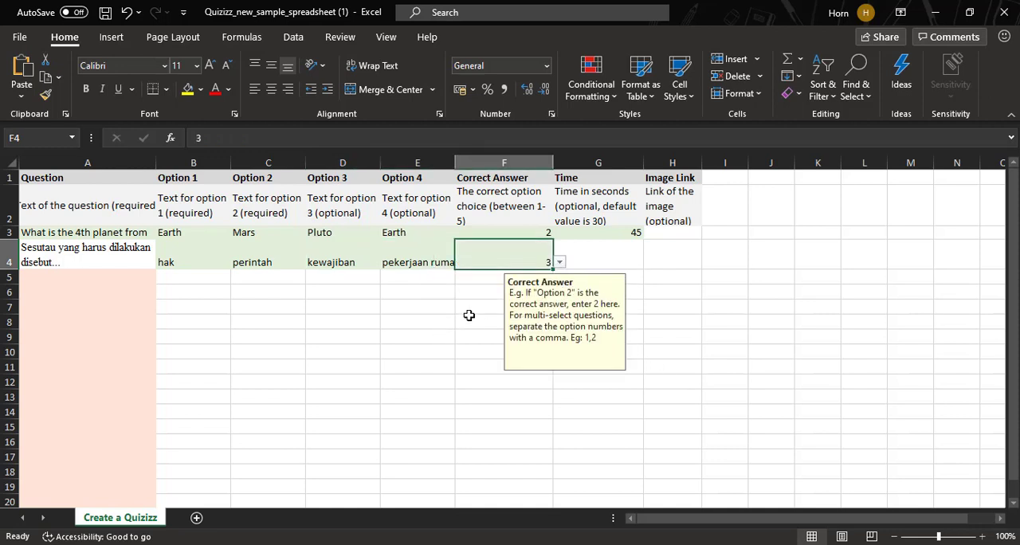
- Set the Time for the row 4 question to 45 seconds and leave its Image Link cell empty
{"action": "left_click", "coordinate": [590, 255]}
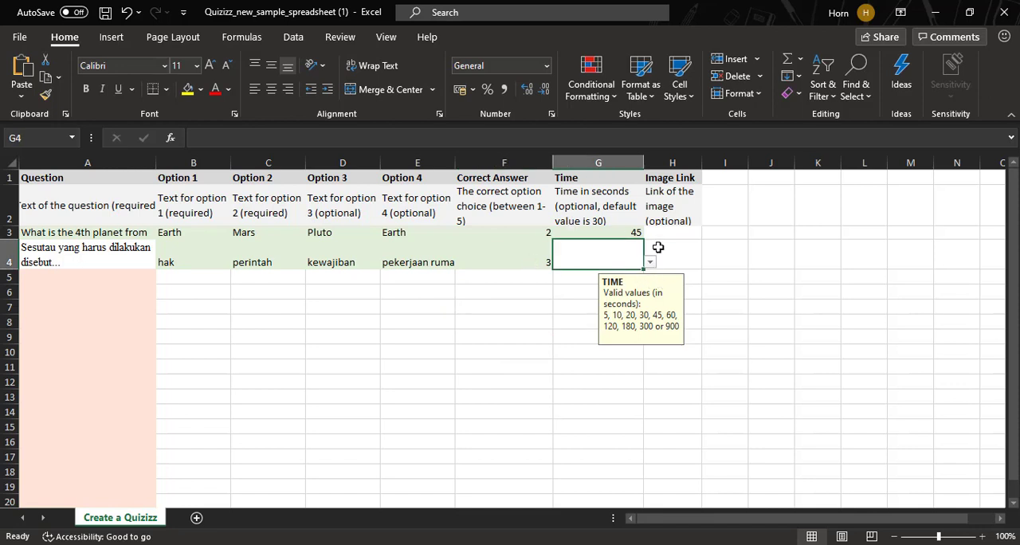
{"action": "left_click", "coordinate": [650, 263]}
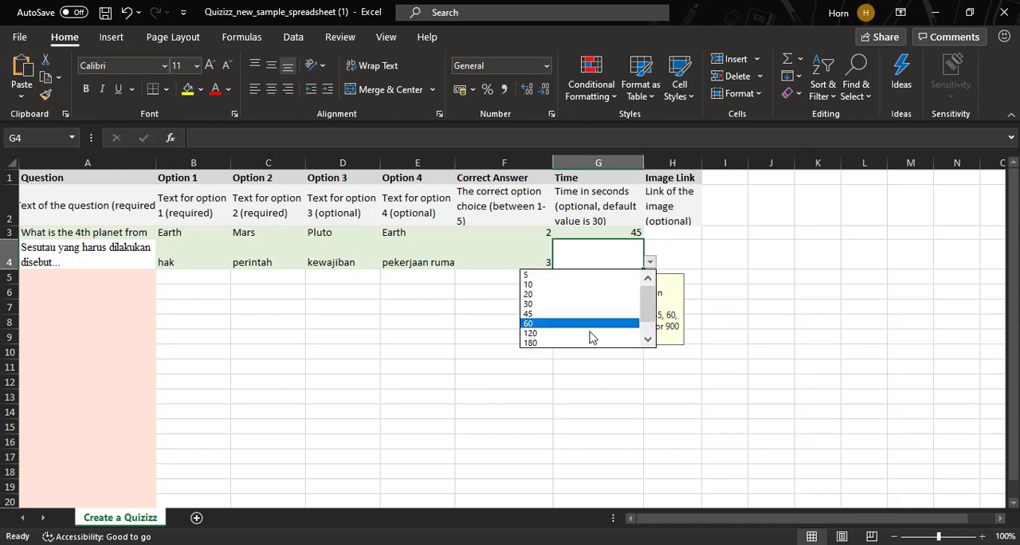
{"action": "left_click", "coordinate": [573, 315]}
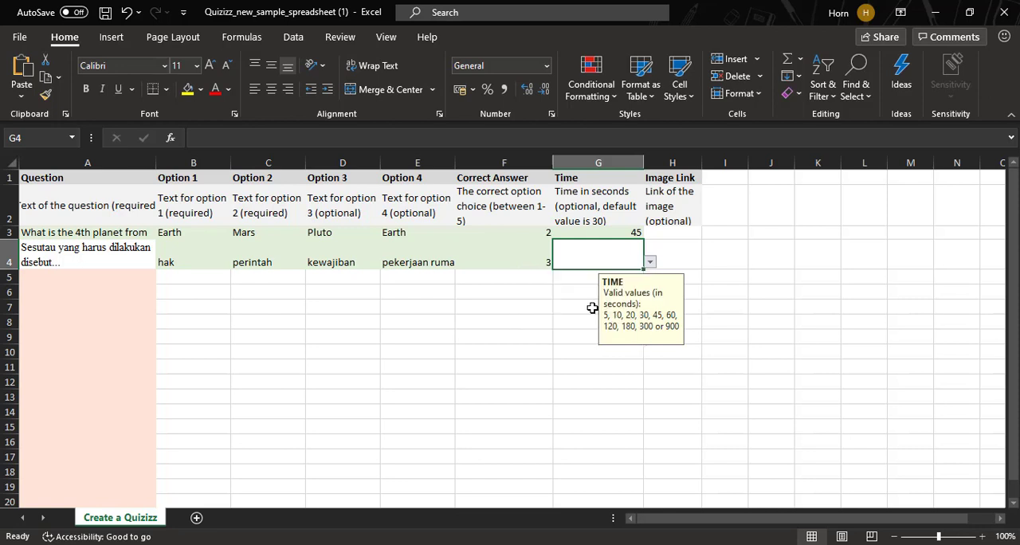
{"action": "left_click", "coordinate": [712, 264]}
{"action": "left_click", "coordinate": [677, 247]}
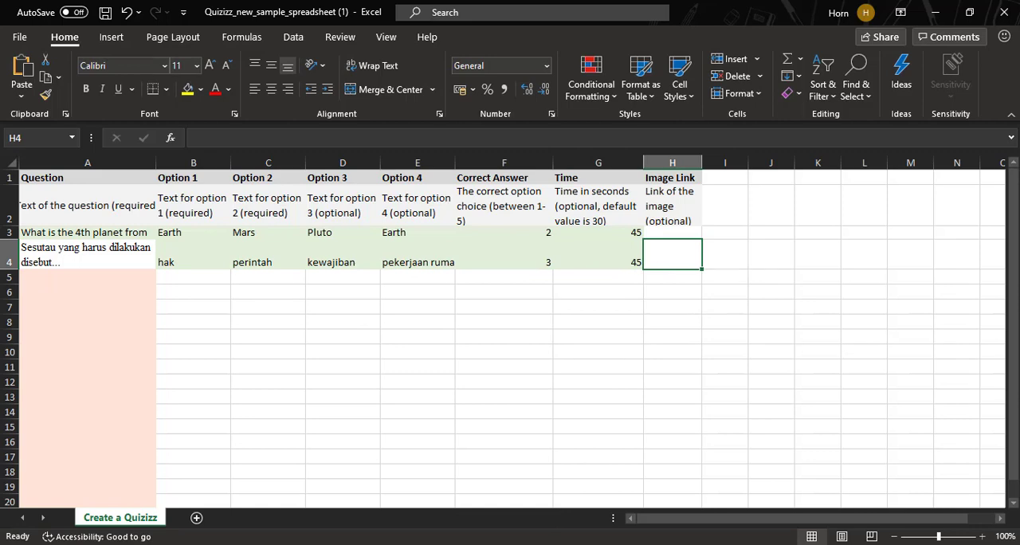
- Copy question 2, "Pernyataan berikut yang benar adalah...", from the SOAL Word document into Question cell A5 of the Excel template
{"action": "left_click", "coordinate": [569, 544]}
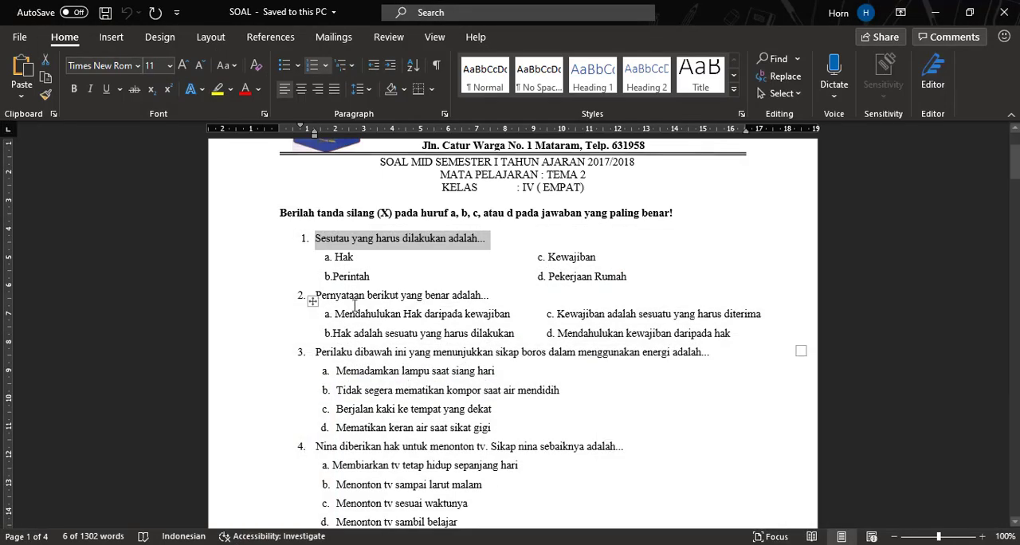
{"action": "left_click", "coordinate": [313, 298]}
{"action": "left_click", "coordinate": [346, 295]}
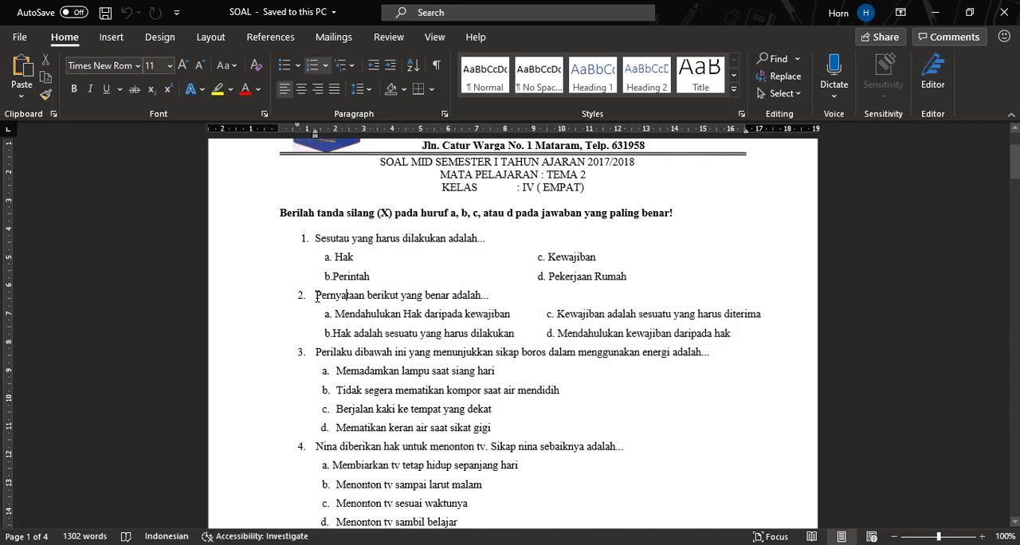
{"action": "left_click_drag", "start_coordinate": [316, 294], "coordinate": [496, 297]}
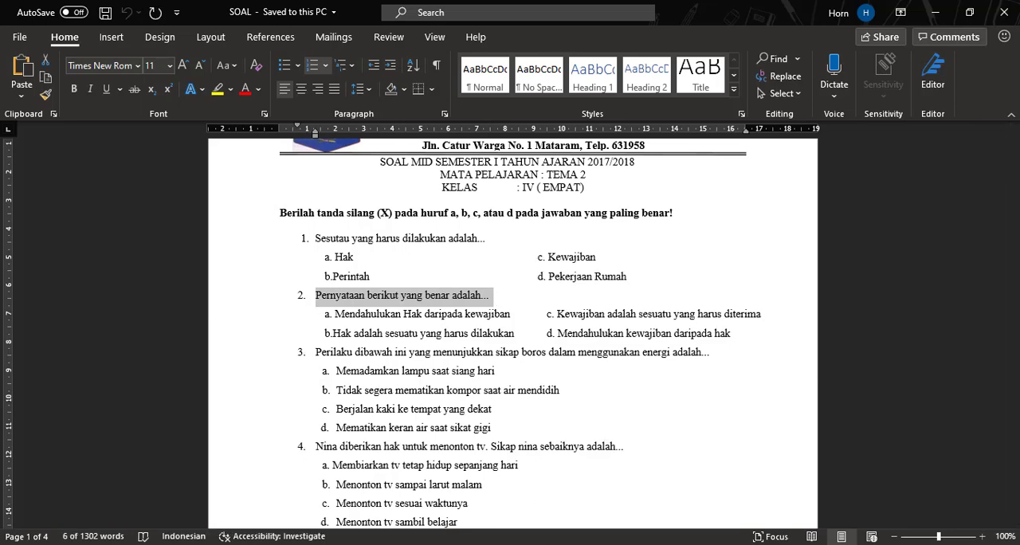
{"action": "key", "text": "alt+Tab"}
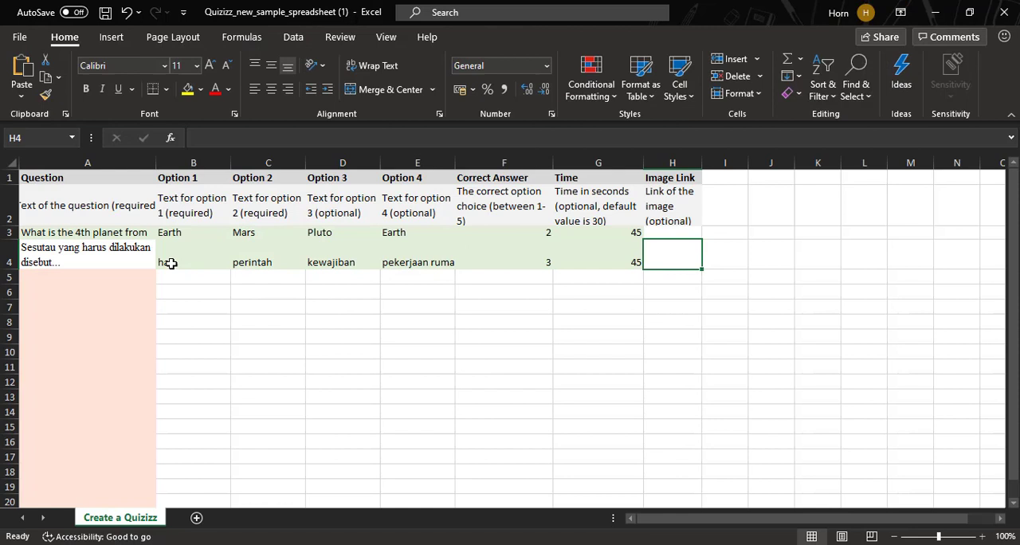
{"action": "left_click", "coordinate": [77, 279]}
{"action": "type", "text": "1.\tPernyataan berikut yang benar adalah..."}
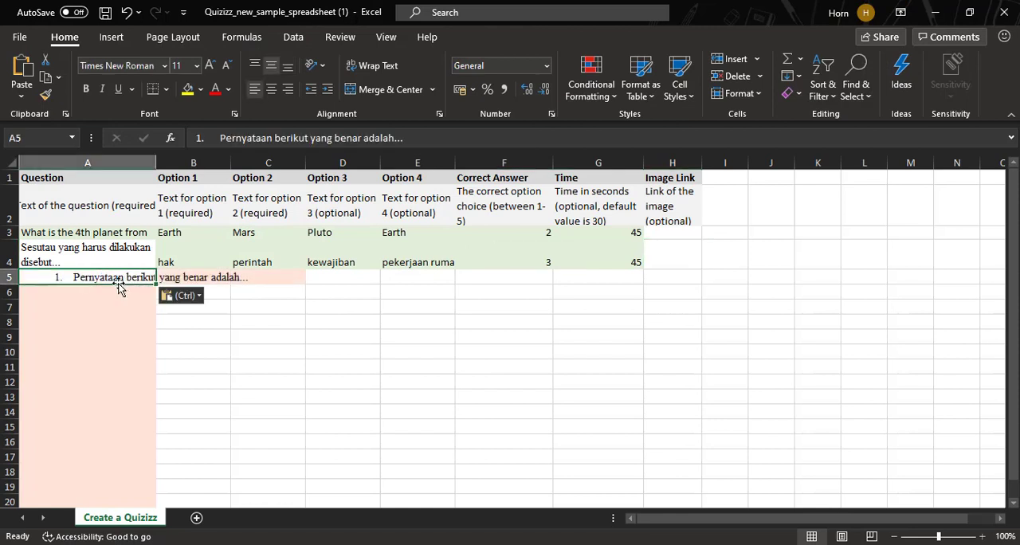
- Left-align the question in cell A5 and remove the list number "1." and spacing before "Pernyataan"
{"action": "left_click", "coordinate": [271, 89]}
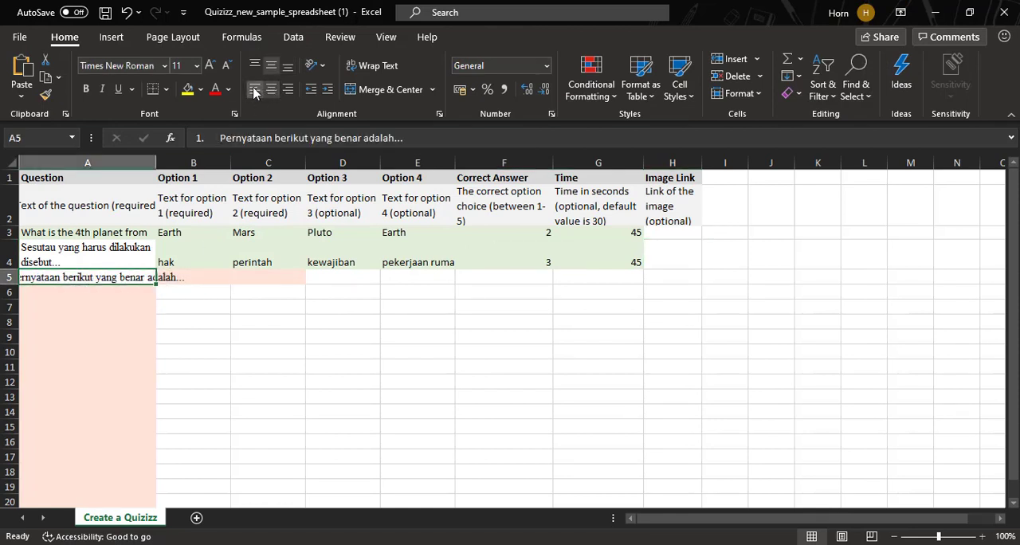
{"action": "left_click", "coordinate": [254, 89]}
{"action": "double_click", "coordinate": [40, 279]}
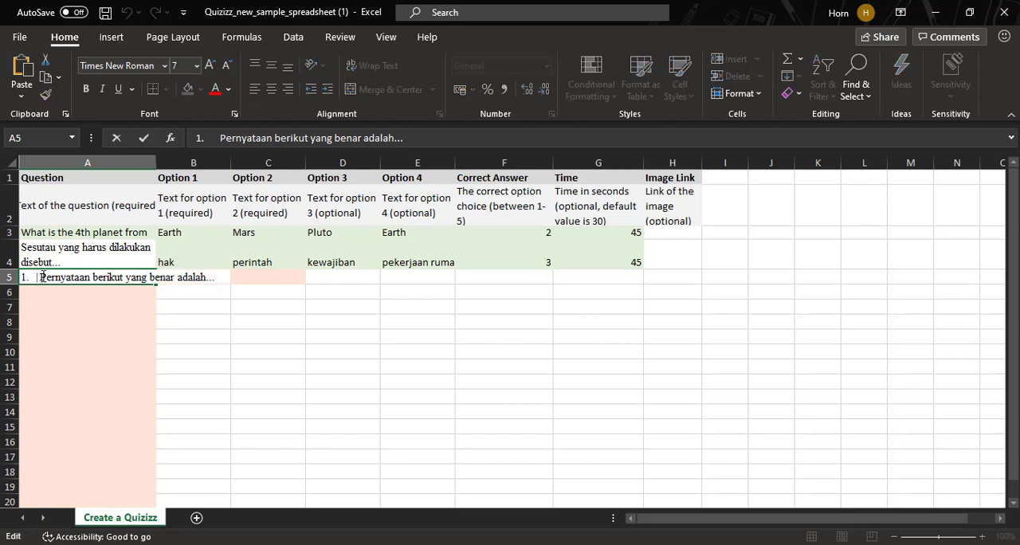
{"action": "key", "text": "BackSpace"}
{"action": "key", "text": "BackSpace"}
{"action": "key", "text": "BackSpace"}
{"action": "key", "text": "BackSpace"}
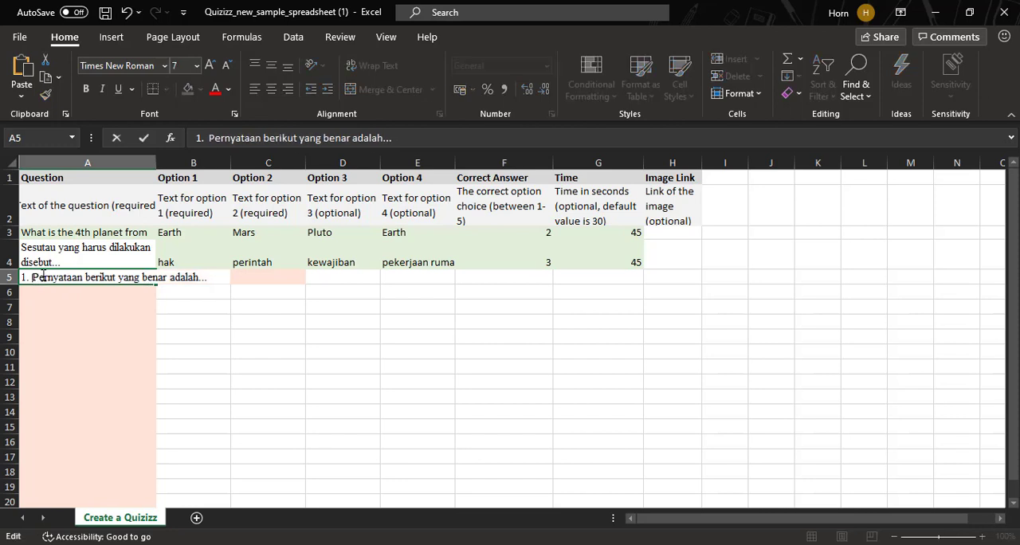
{"action": "left_click", "coordinate": [241, 340]}
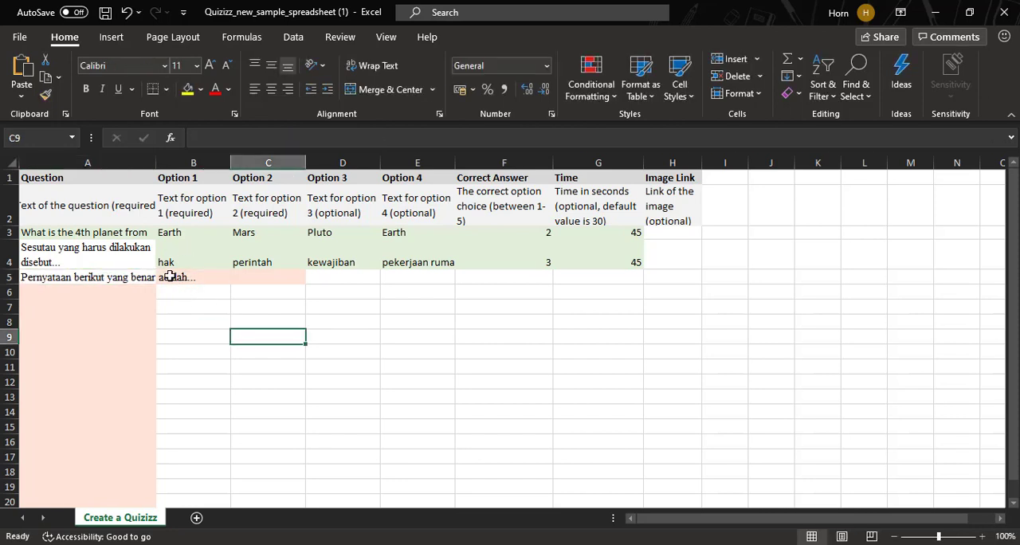
- Wrap the question text in cell A5 so it stays within the Question column
{"action": "left_click", "coordinate": [172, 278]}
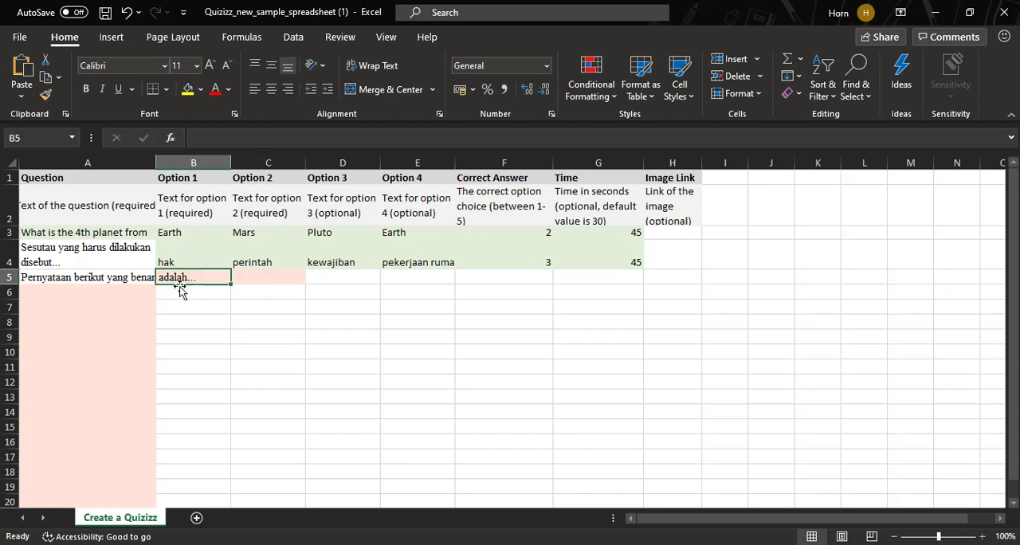
{"action": "left_click", "coordinate": [126, 279]}
{"action": "left_click", "coordinate": [380, 69]}
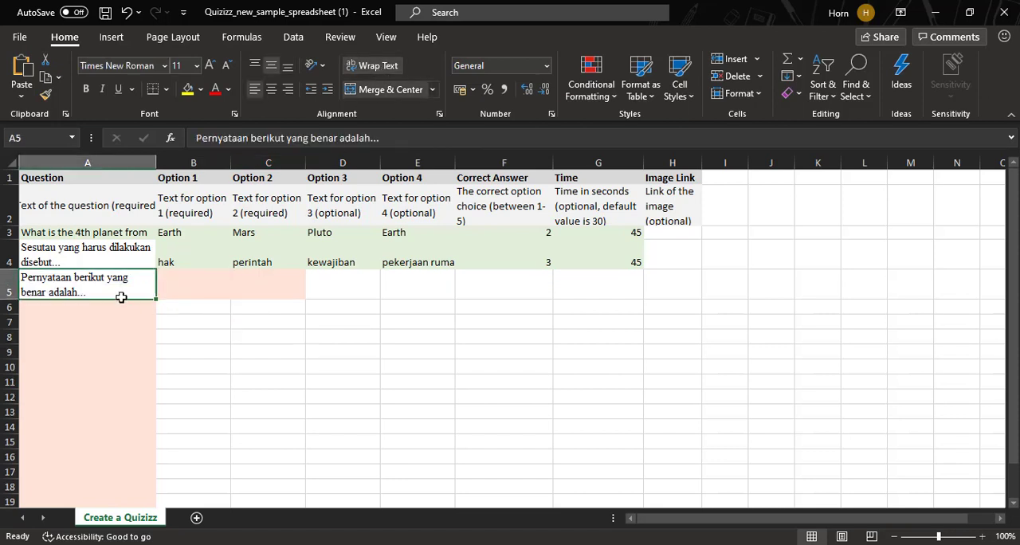
- Copy answer a, "Mendahulukan Hak daripada kewajiban", from the Word document into Option 1 cell B5 and wrap its text
{"action": "left_click", "coordinate": [193, 276]}
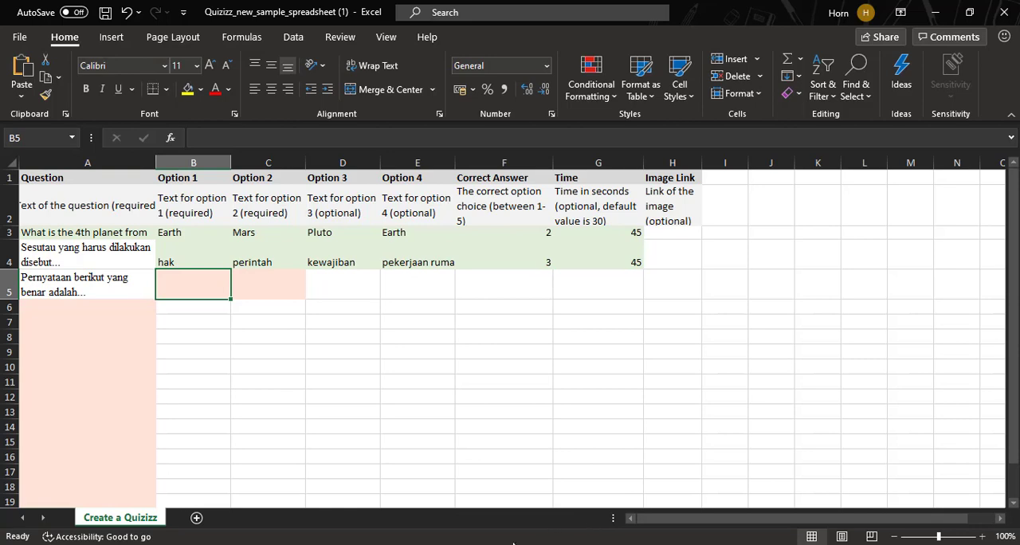
{"action": "key", "text": "alt+Tab"}
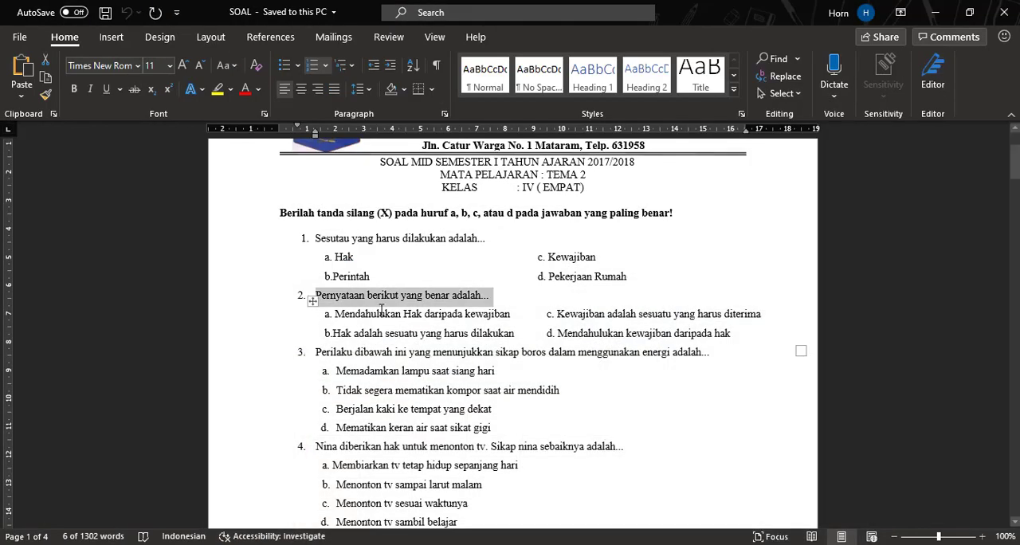
{"action": "left_click_drag", "start_coordinate": [334, 314], "coordinate": [508, 316]}
{"action": "key", "text": "ctrl+c"}
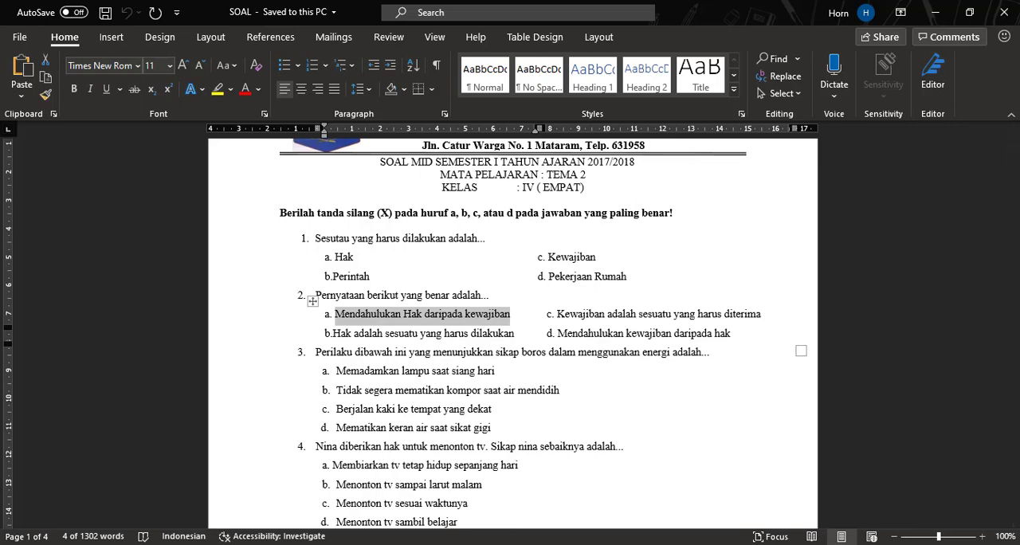
{"action": "key", "text": "alt+Tab"}
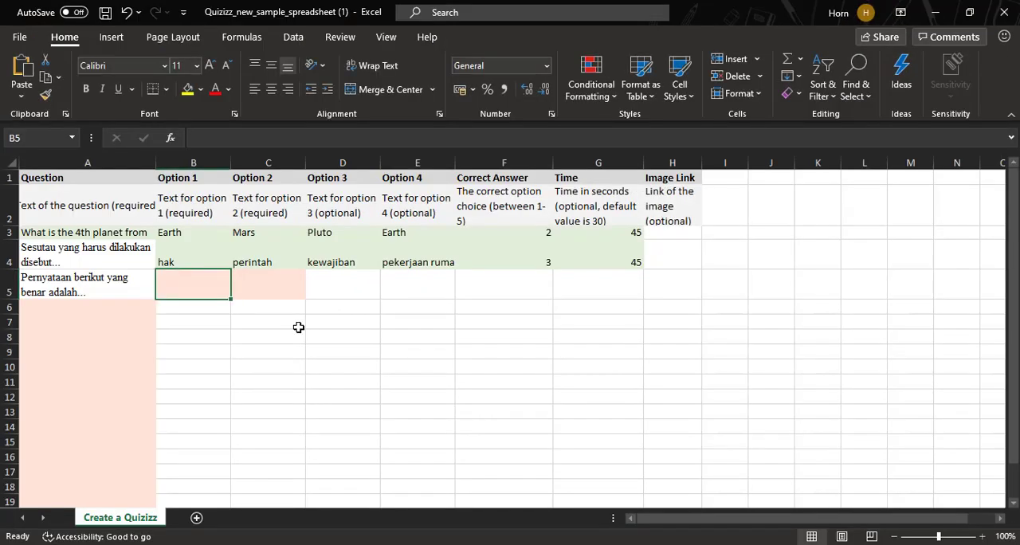
{"action": "key", "text": "ctrl+v"}
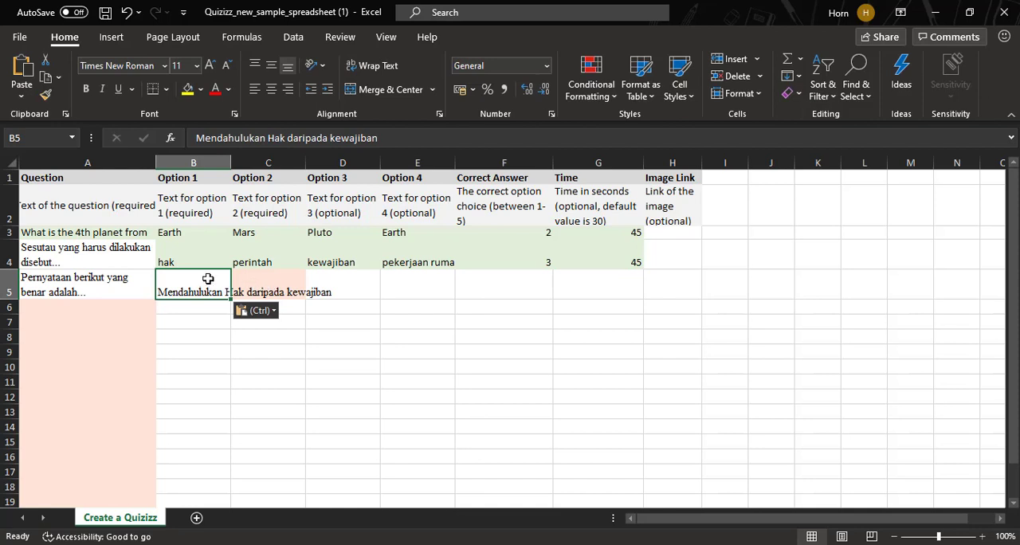
{"action": "left_click", "coordinate": [373, 66]}
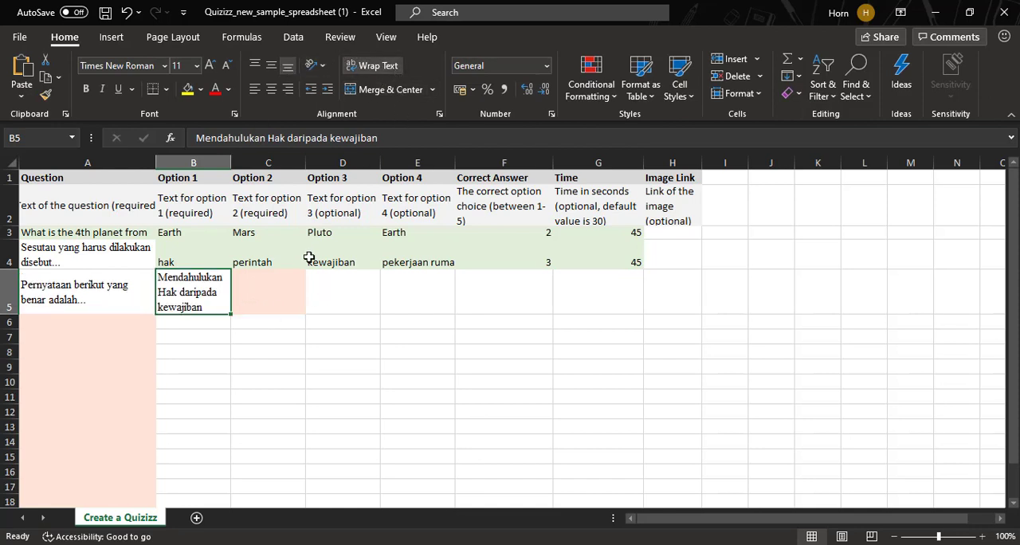
- Copy answer b, "Hak adalah sesuatu yang harus dilakukan", from the Word document into Option 2 cell C5 and wrap its text
{"action": "left_click", "coordinate": [274, 302]}
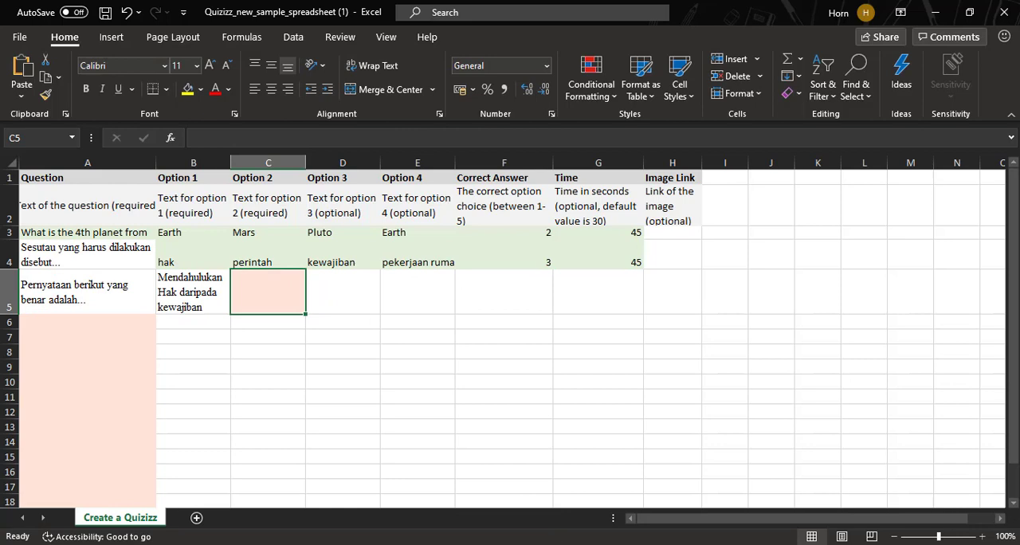
{"action": "key", "text": "alt+Tab"}
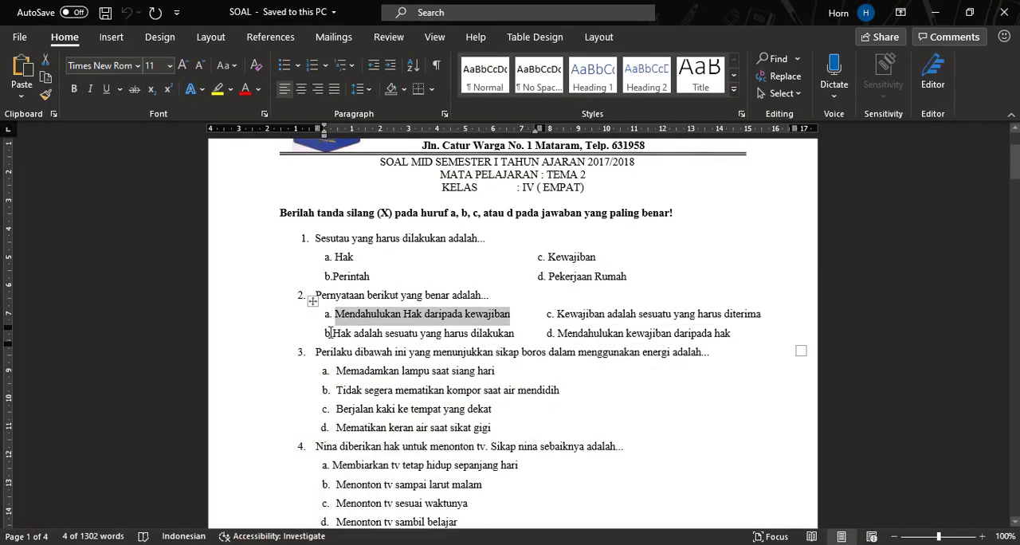
{"action": "left_click_drag", "start_coordinate": [333, 333], "coordinate": [510, 341]}
{"action": "key", "text": "ctrl+c"}
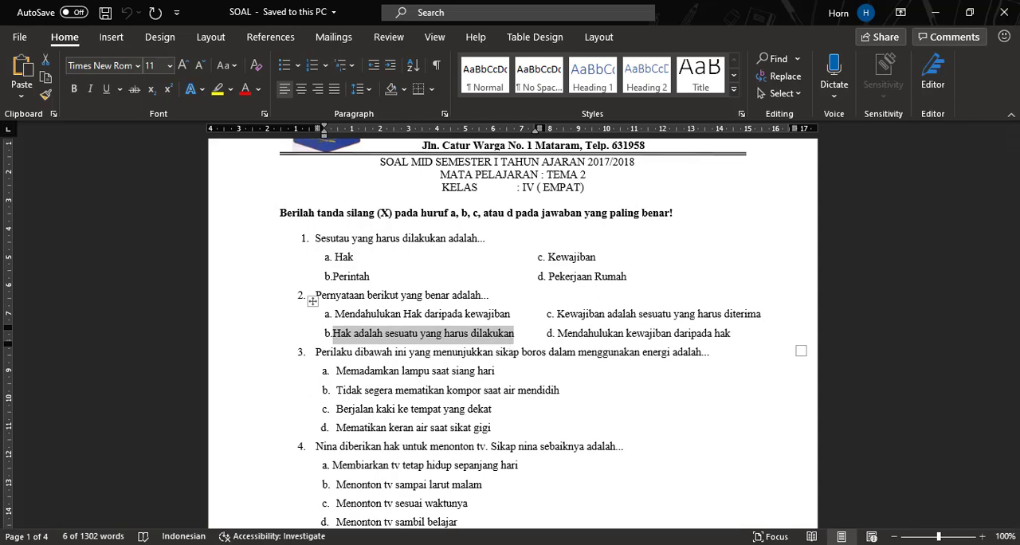
{"action": "key", "text": "alt+Tab"}
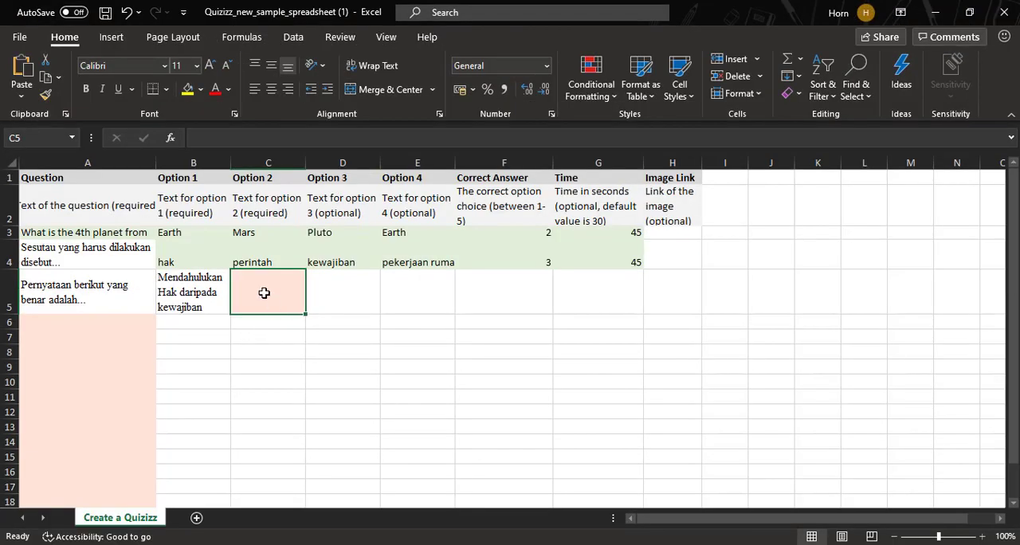
{"action": "key", "text": "ctrl+v"}
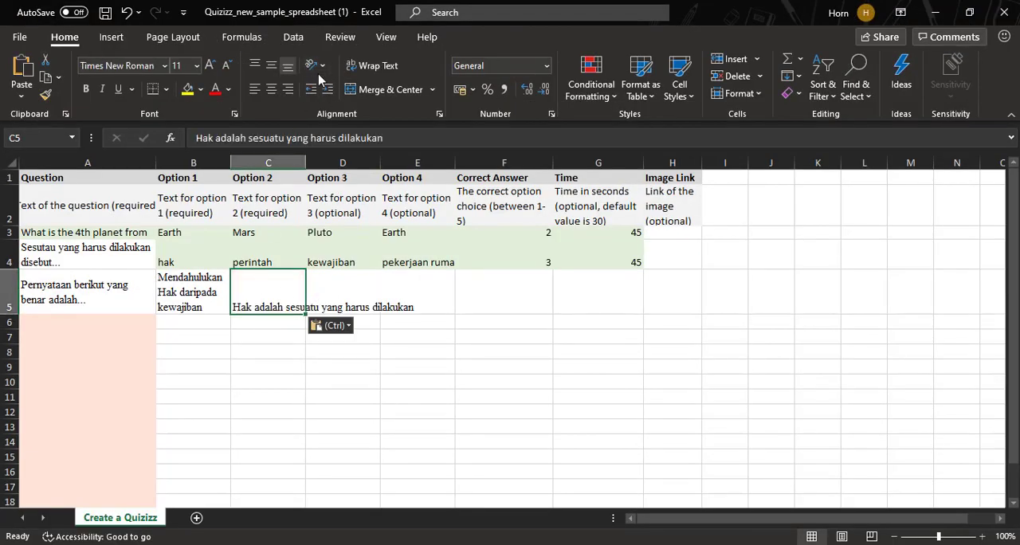
{"action": "left_click", "coordinate": [372, 65]}
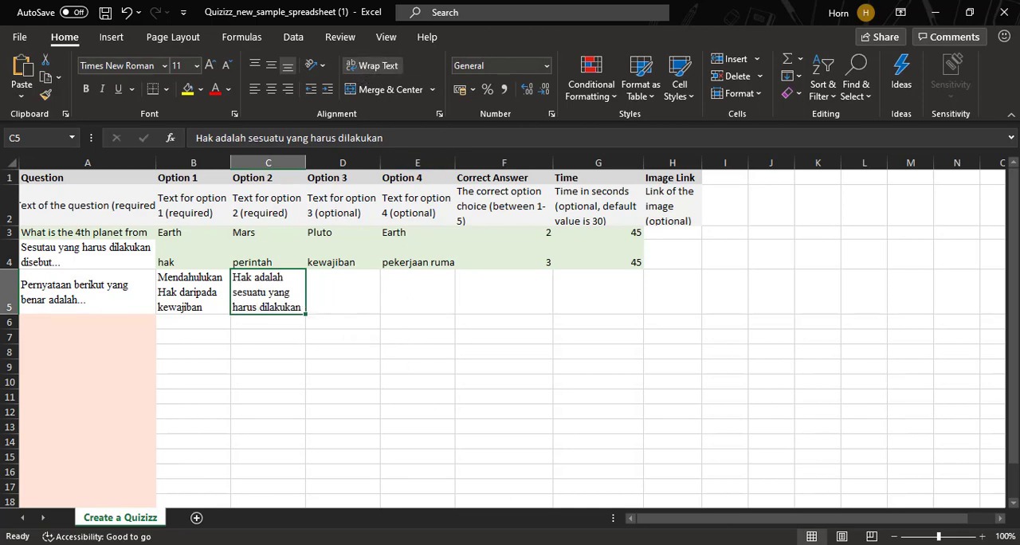
- Copy answer c, "Kewajiban adalah sesuatu yang harus diterima", from the Word document into Option 3 cell D5 and wrap its text
{"action": "key", "text": "alt+Tab"}
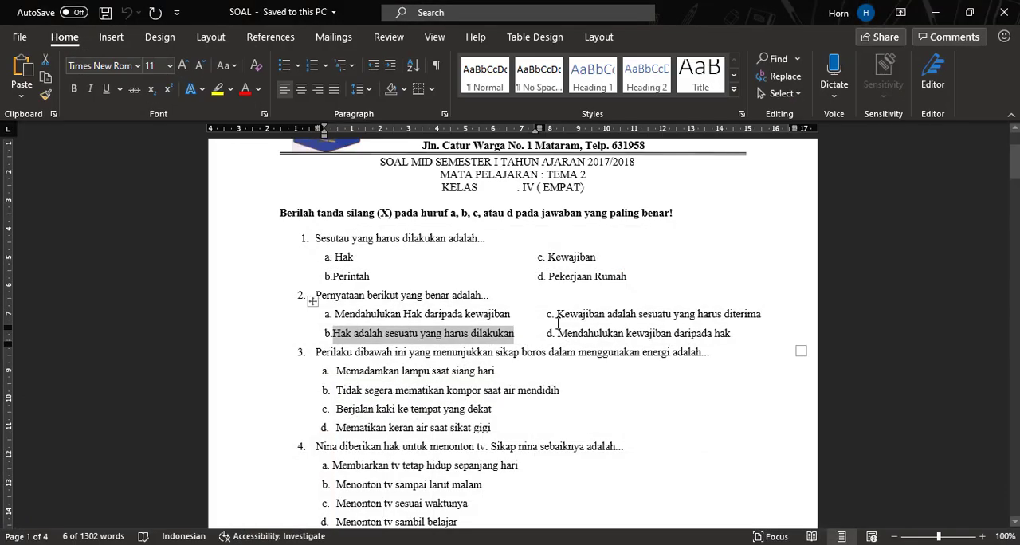
{"action": "left_click_drag", "start_coordinate": [557, 314], "coordinate": [765, 315]}
{"action": "key", "text": "ctrl+c"}
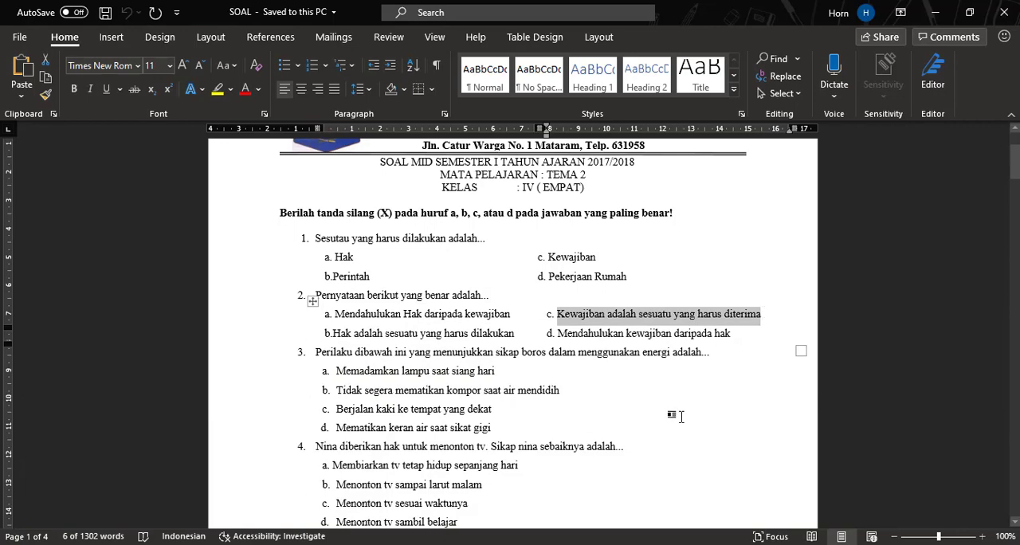
{"action": "left_click", "coordinate": [554, 544]}
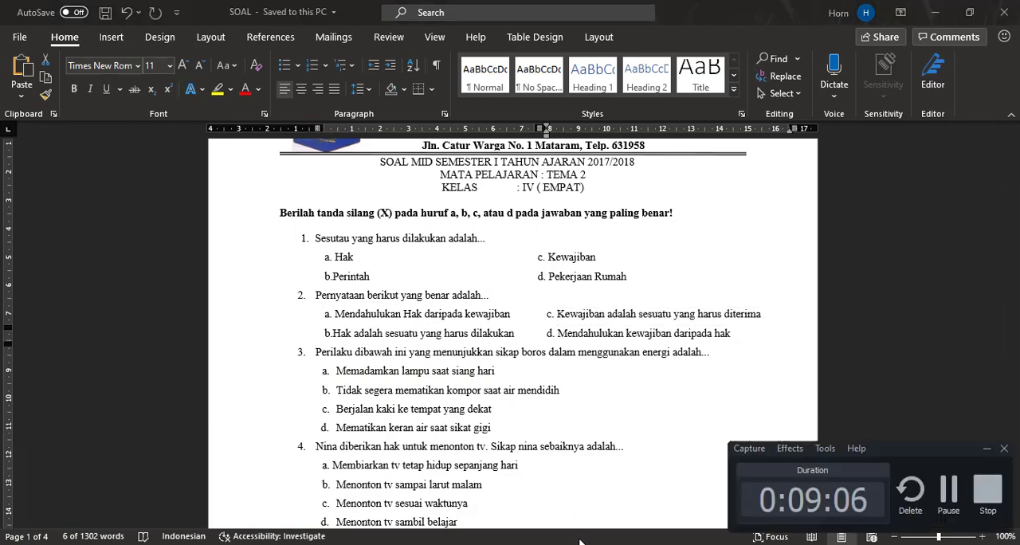
{"action": "left_click", "coordinate": [580, 544]}
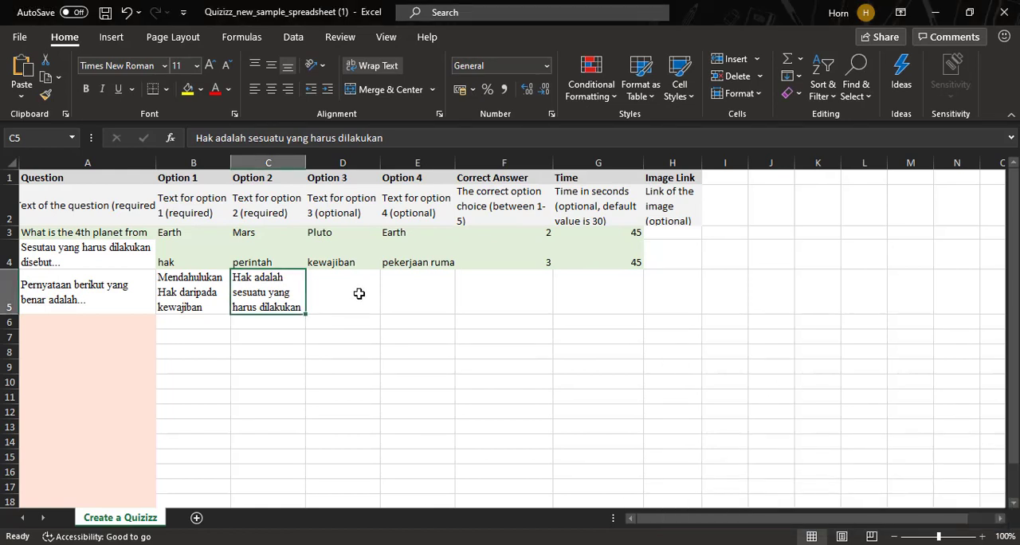
{"action": "left_click", "coordinate": [348, 282]}
{"action": "key", "text": "ctrl+v"}
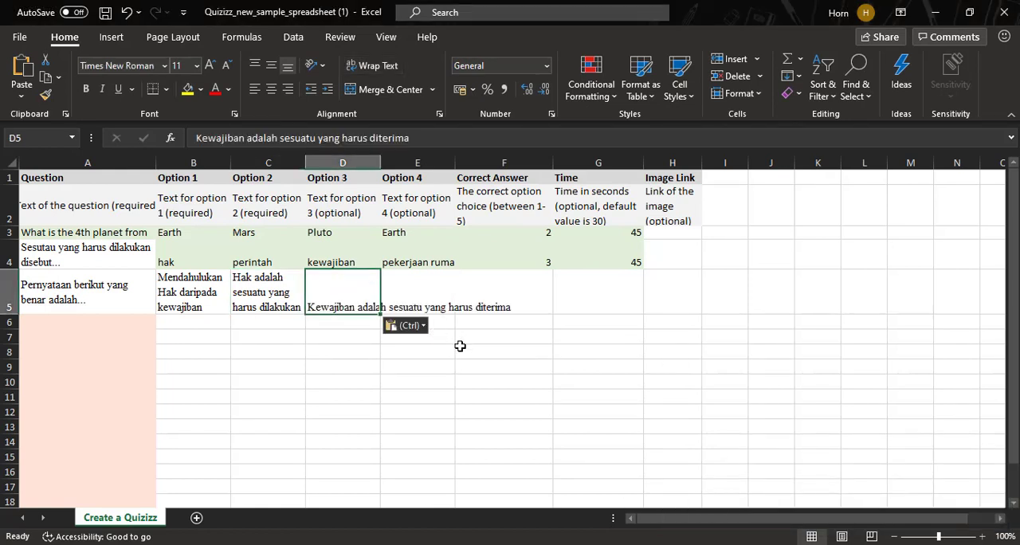
{"action": "left_click", "coordinate": [373, 65]}
- Copy answer d, "Mendahulukan kewajiban daripada hak", from the Word document into Option 4 cell E5 and wrap its text
{"action": "left_click", "coordinate": [439, 276]}
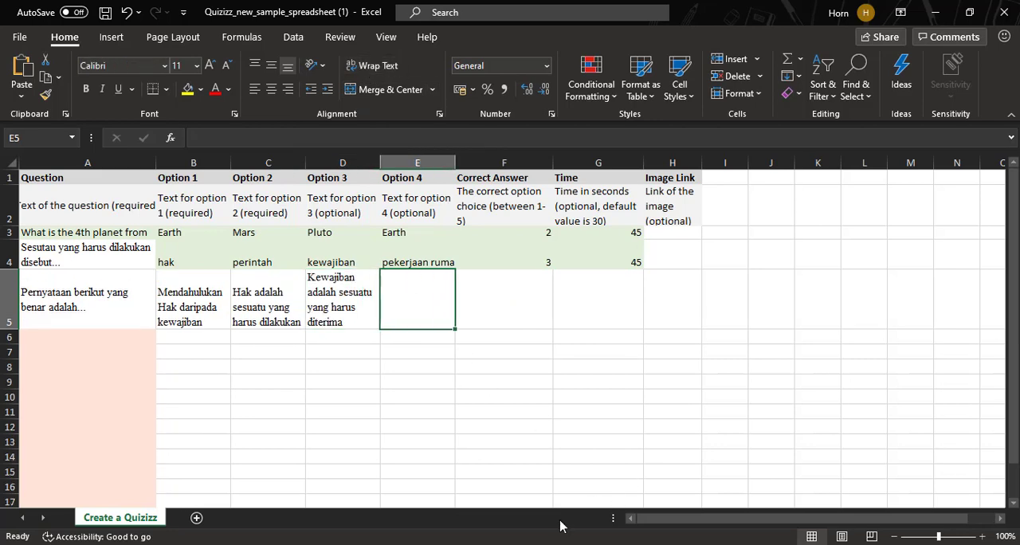
{"action": "left_click", "coordinate": [603, 544]}
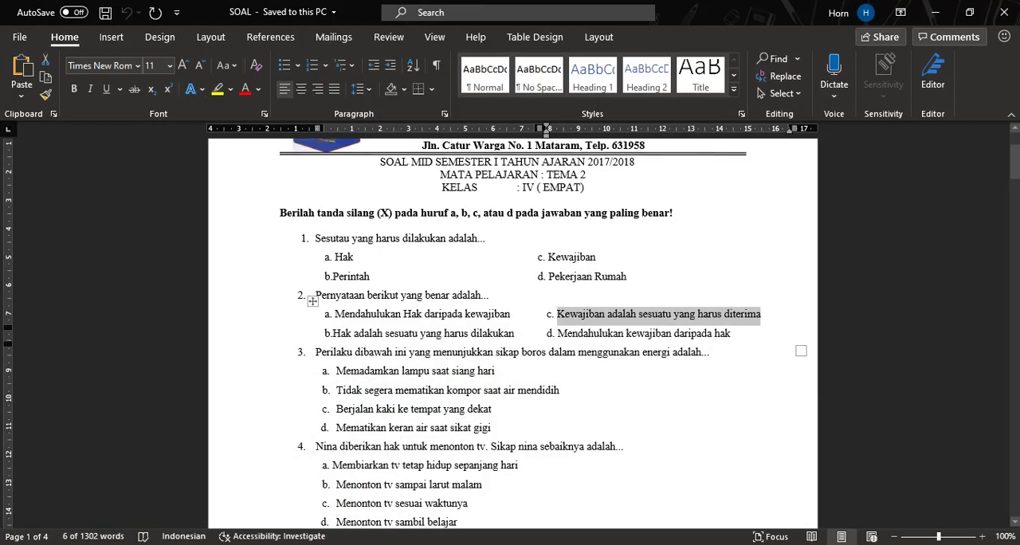
{"action": "left_click_drag", "start_coordinate": [557, 333], "coordinate": [729, 339]}
{"action": "key", "text": "ctrl+c"}
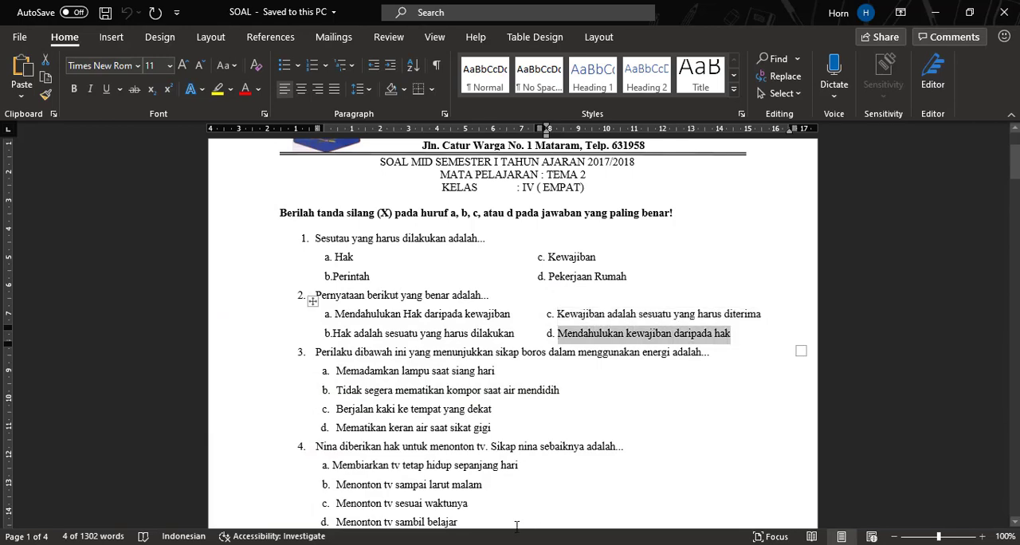
{"action": "key", "text": "alt+Tab"}
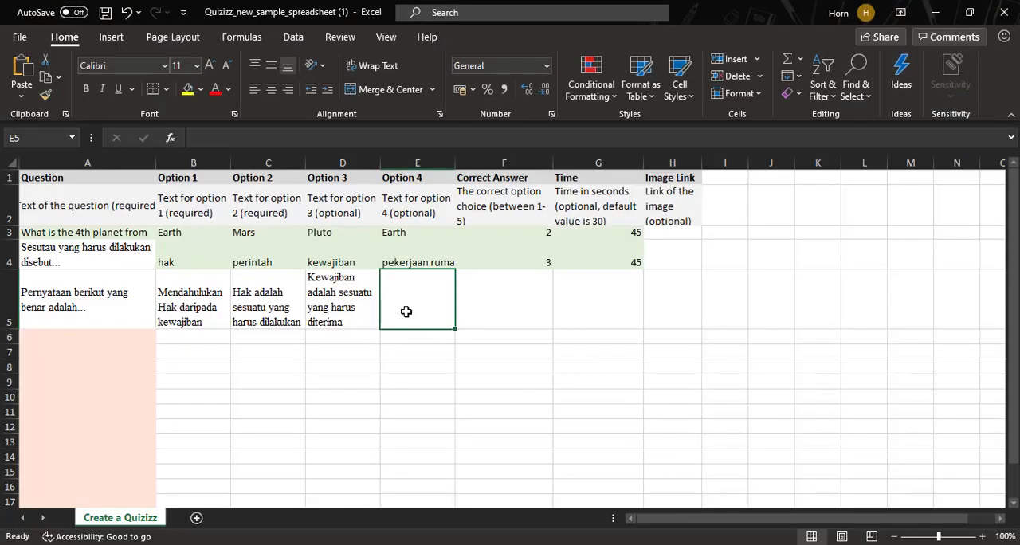
{"action": "key", "text": "ctrl+v"}
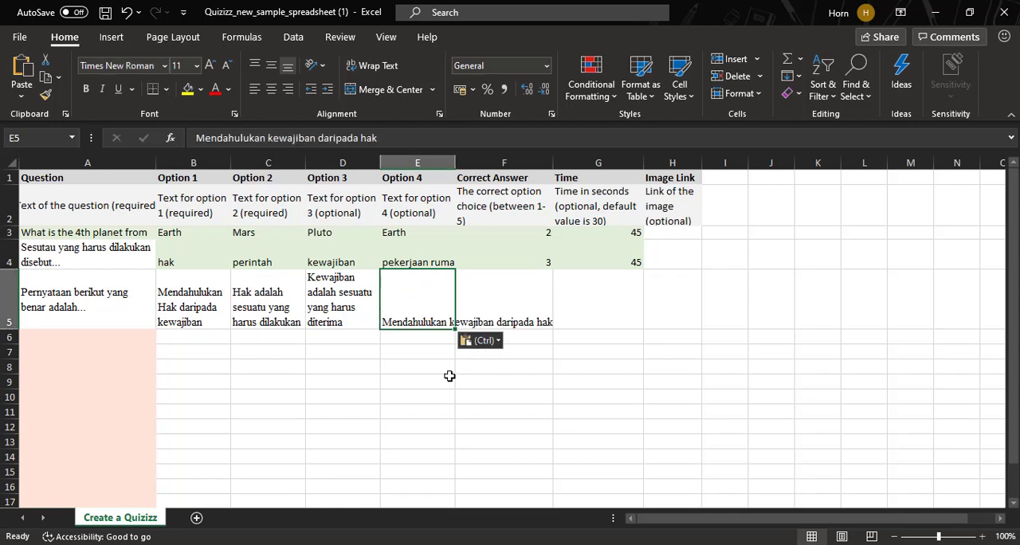
{"action": "left_click", "coordinate": [373, 65]}
{"action": "left_click", "coordinate": [400, 407]}
{"action": "left_click", "coordinate": [413, 292]}
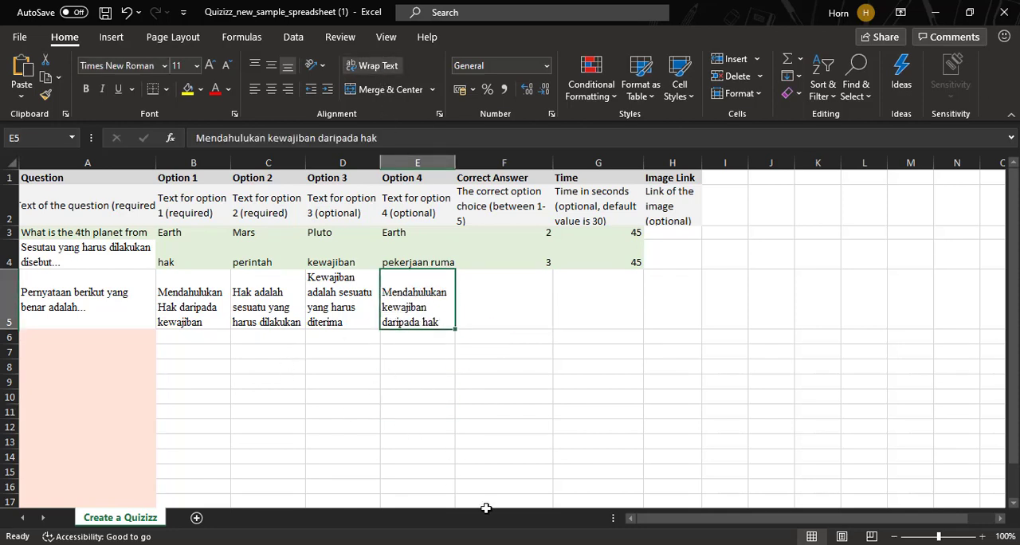
{"action": "left_click_drag", "start_coordinate": [699, 522], "coordinate": [683, 522]}
{"action": "left_click", "coordinate": [228, 383]}
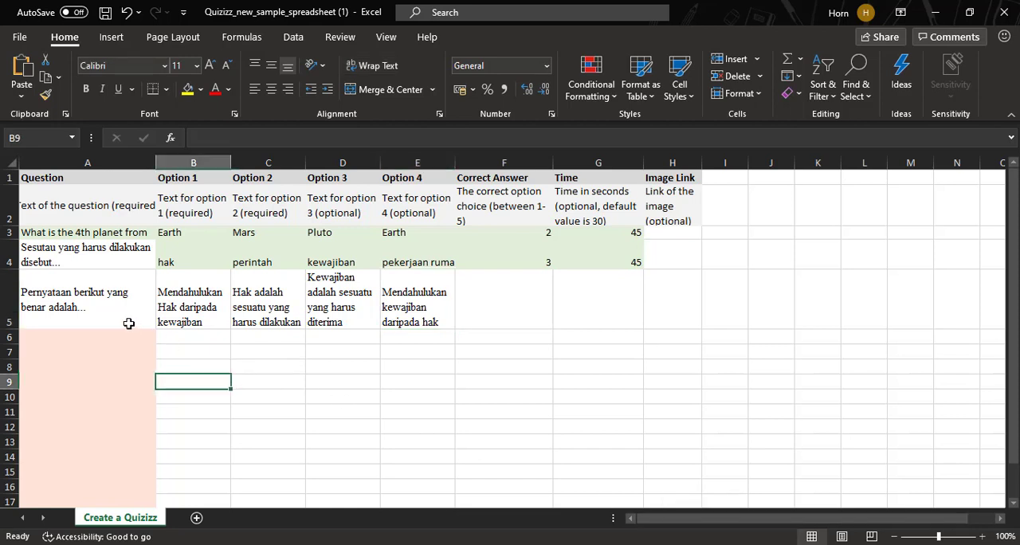
- Review the answer options in row 5 and set Correct Answer cell F5 to 1
{"action": "left_click", "coordinate": [195, 323]}
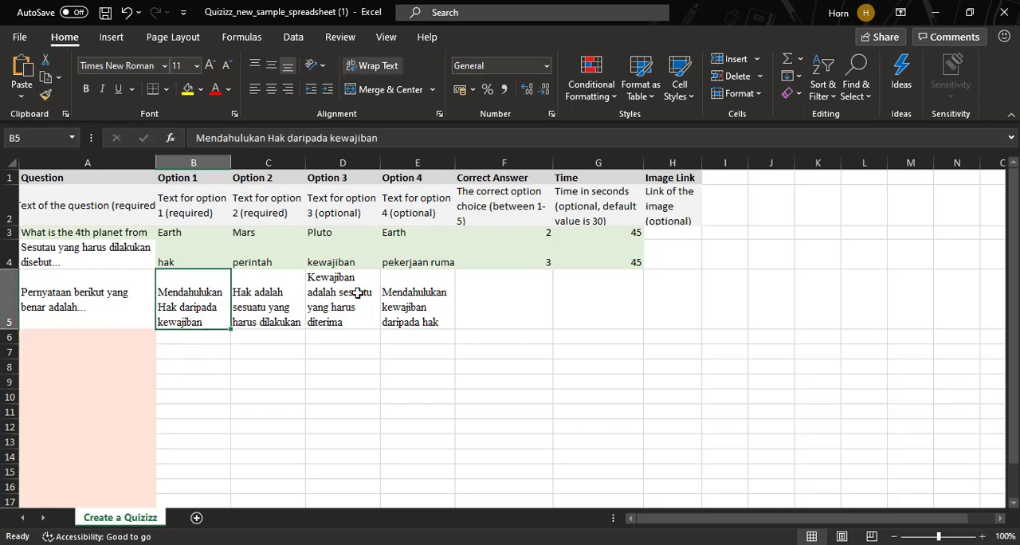
{"action": "left_click", "coordinate": [347, 323]}
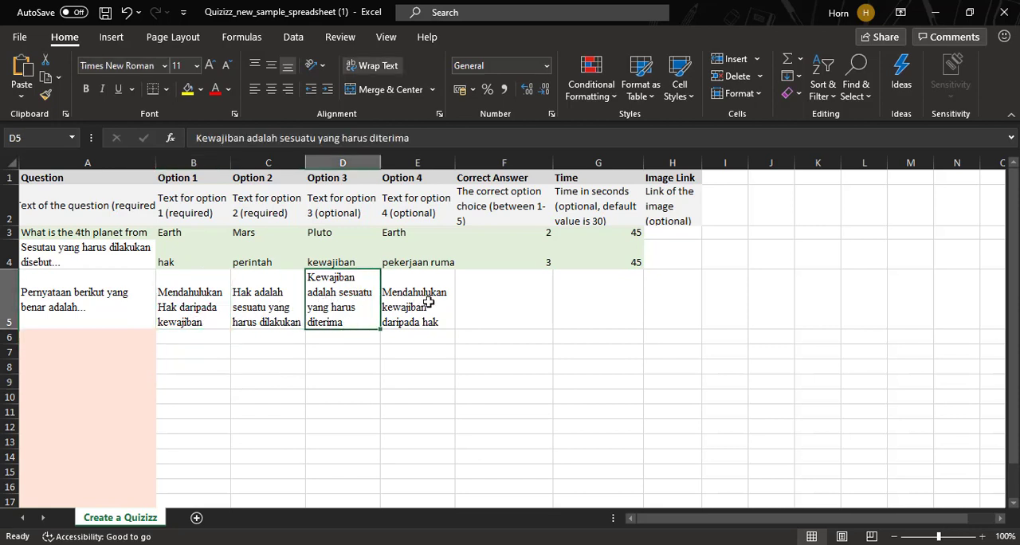
{"action": "left_click", "coordinate": [429, 303]}
{"action": "left_click", "coordinate": [226, 322]}
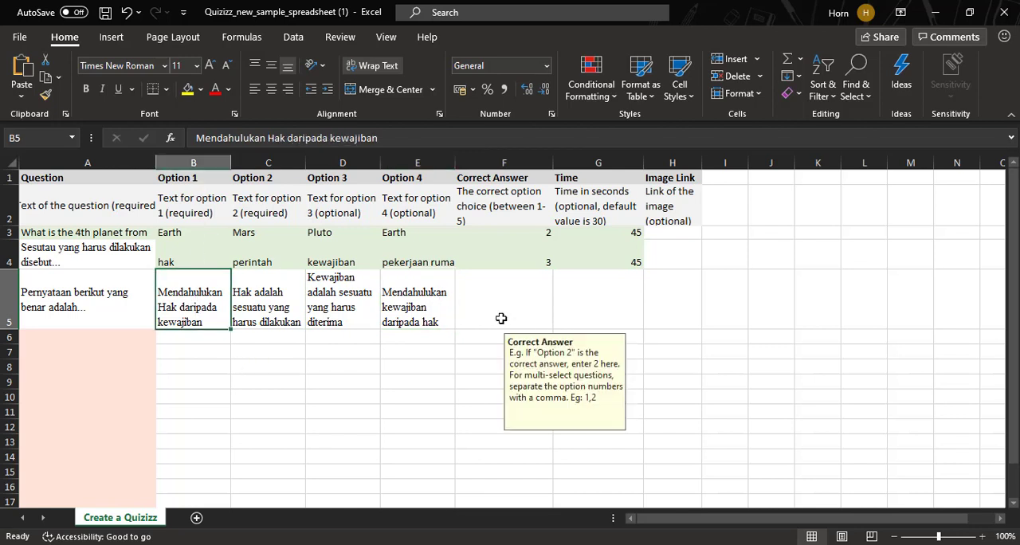
{"action": "left_click", "coordinate": [542, 303]}
{"action": "left_click", "coordinate": [560, 322]}
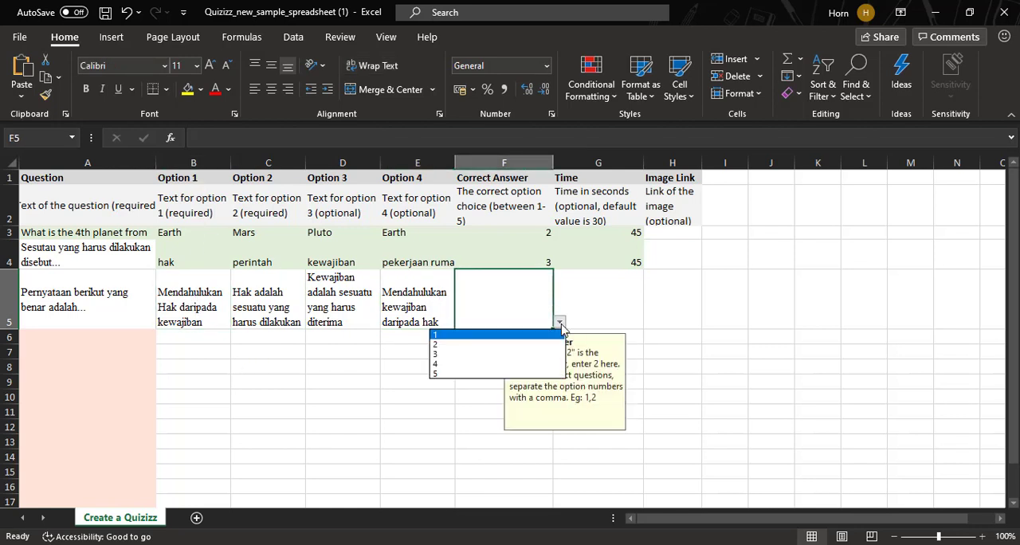
{"action": "left_click", "coordinate": [517, 336]}
- Set the time limit for the row 5 question to 45 seconds in cell G5
{"action": "left_click", "coordinate": [594, 316]}
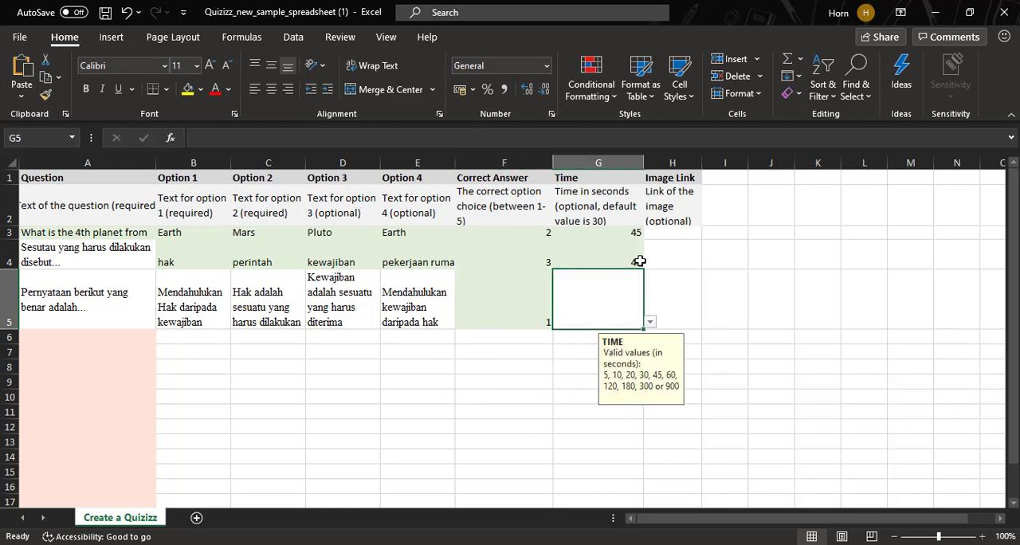
{"action": "left_click", "coordinate": [650, 321]}
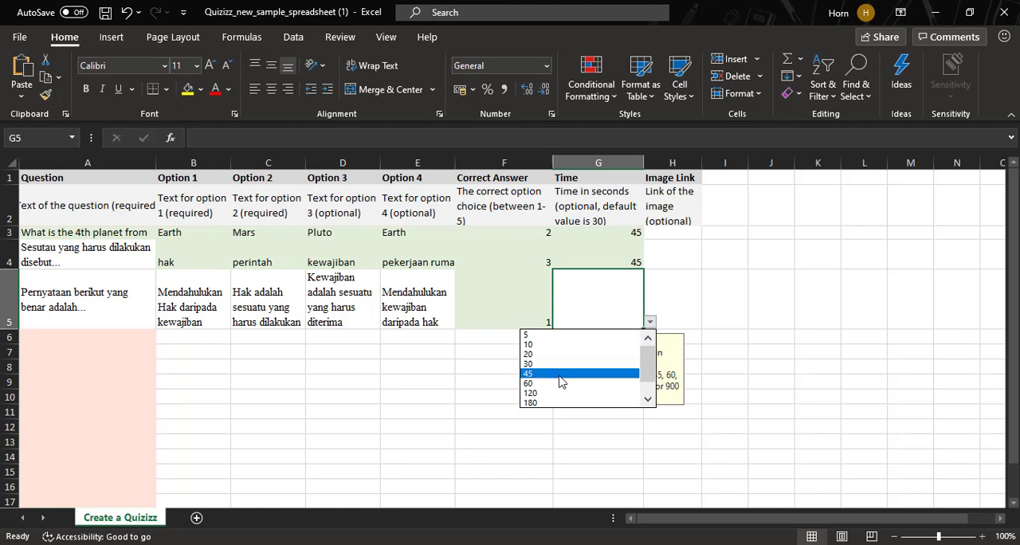
{"action": "left_click", "coordinate": [558, 375]}
{"action": "left_click", "coordinate": [693, 281]}
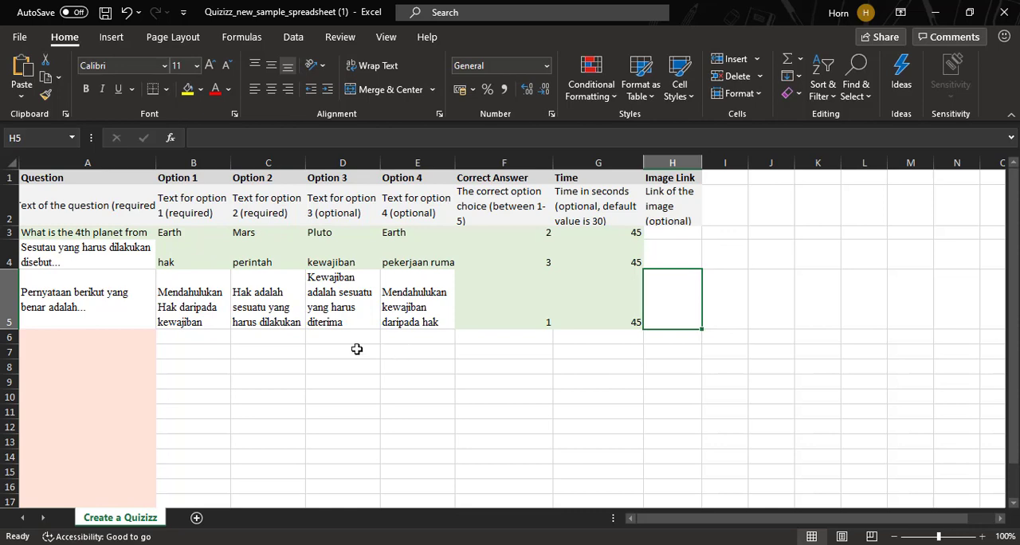
- Copy question 3, "Perilaku dibawah ini yang menunjukkan sikap boros dalam menggunakan energi adalah...", from the Word document into Question cell A6
{"action": "left_click", "coordinate": [140, 338]}
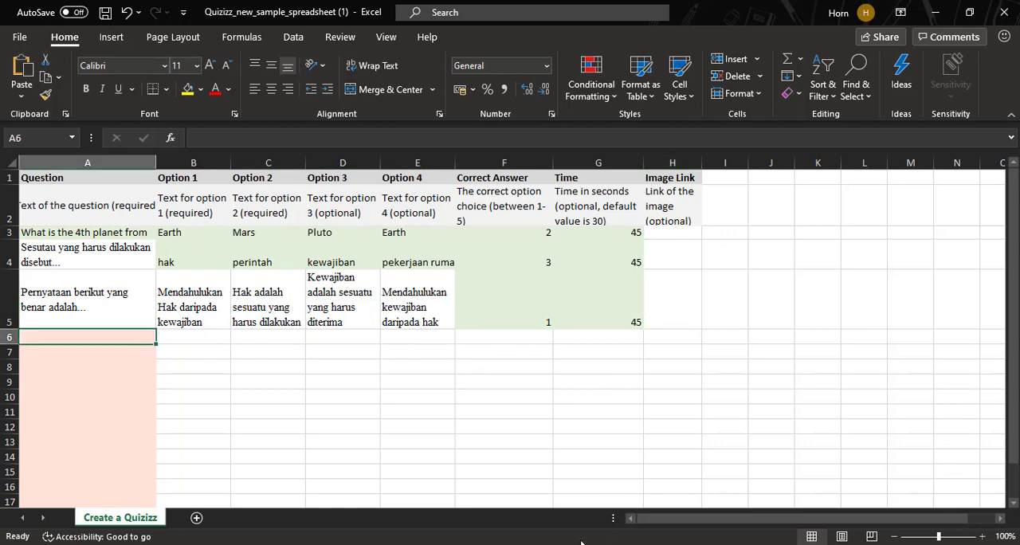
{"action": "key", "text": "alt+Tab"}
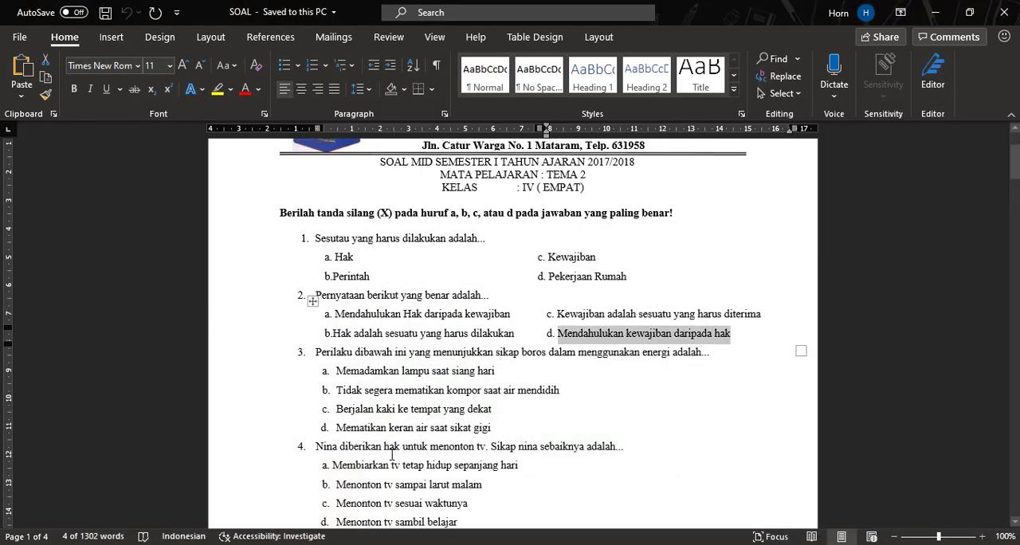
{"action": "scroll", "coordinate": [391, 455], "scroll_direction": "down", "scroll_amount": 1}
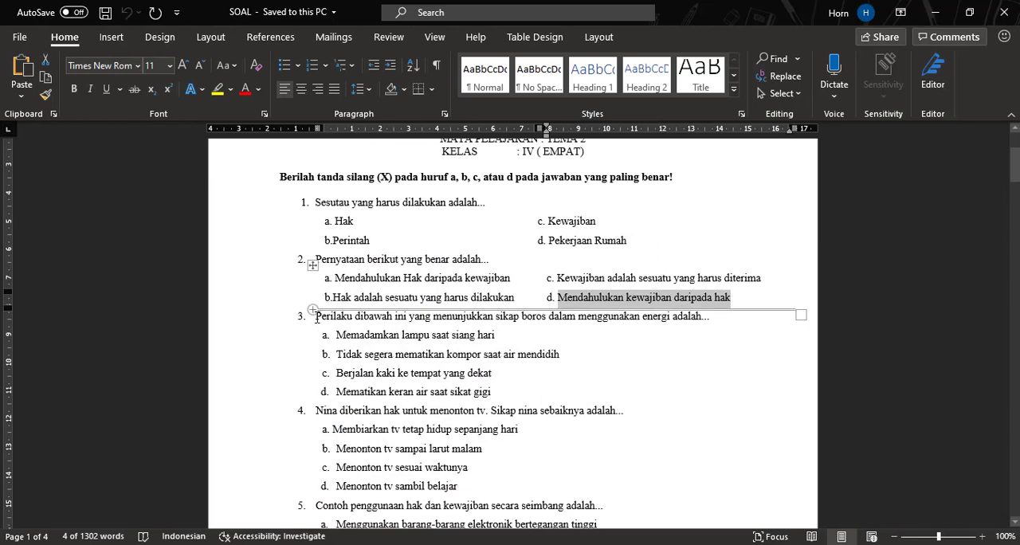
{"action": "left_click_drag", "start_coordinate": [316, 319], "coordinate": [716, 320]}
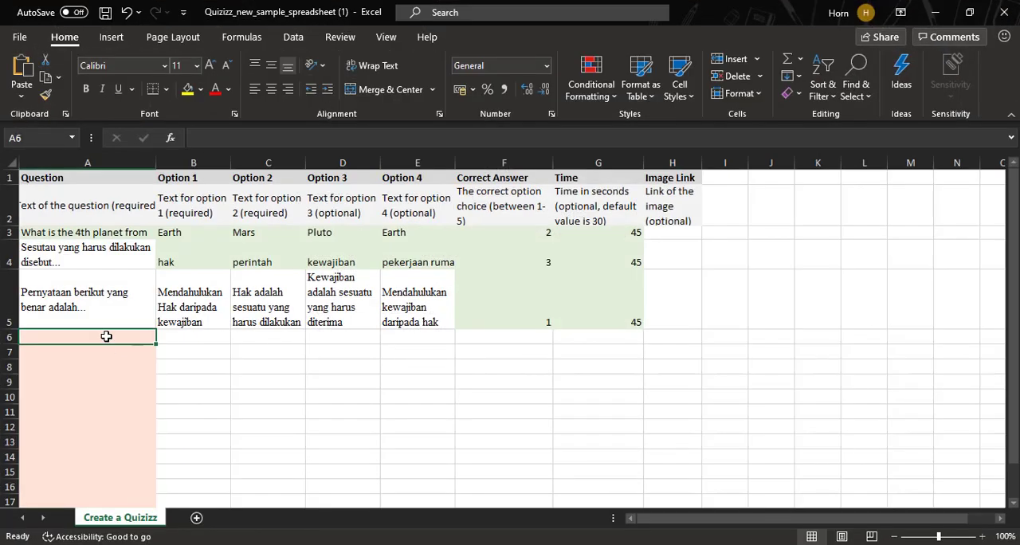
{"action": "type", "text": "1.\tPerilaku dibawah ini yang menunjukkan sikap boros dalam menggunakan energi adalah..."}
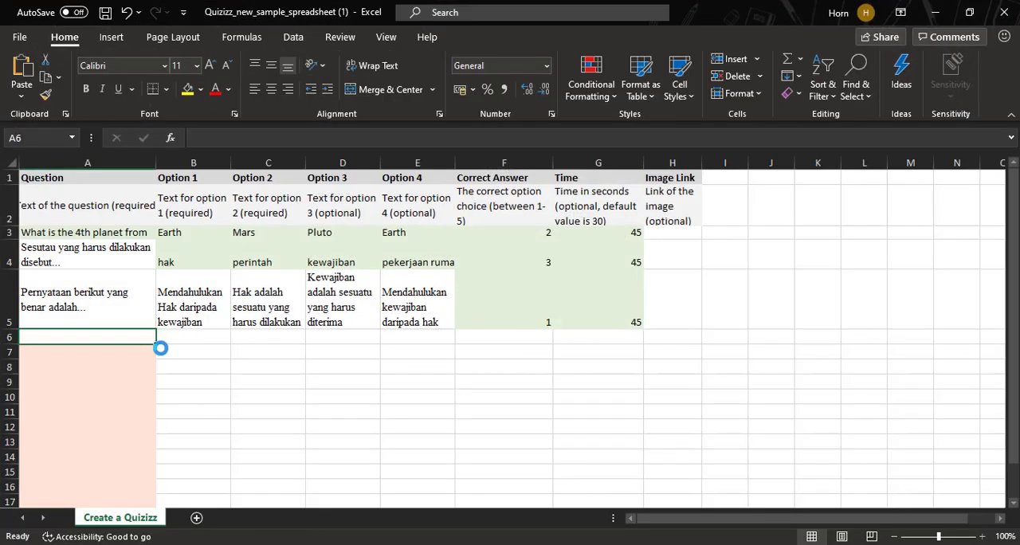
- Remove the list number "1." and its trailing spaces from the start of the question text in cell A6
{"action": "double_click", "coordinate": [72, 335]}
{"action": "key", "text": "BackSpace"}
{"action": "key", "text": "BackSpace"}
{"action": "key", "text": "BackSpace"}
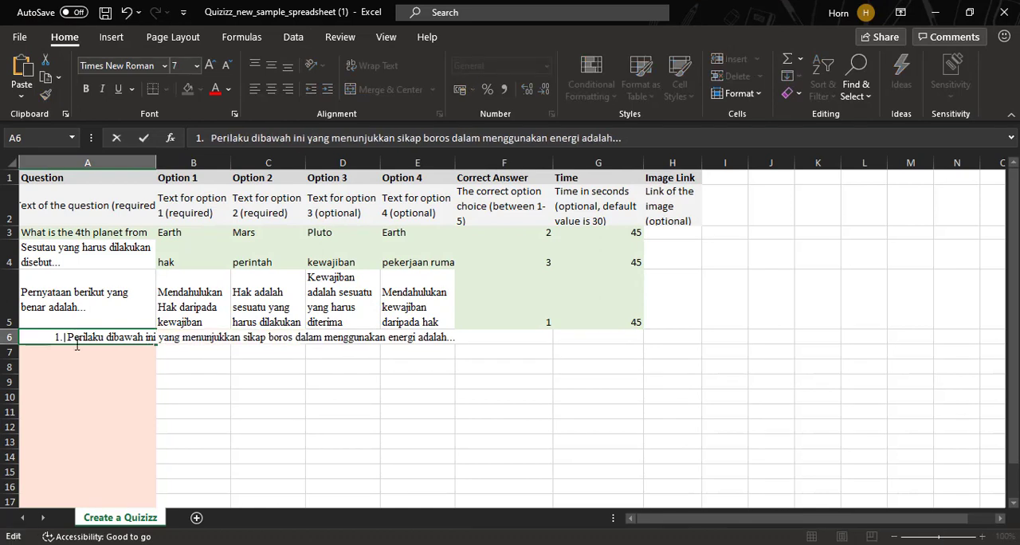
{"action": "key", "text": "BackSpace"}
{"action": "key", "text": "BackSpace"}
{"action": "key", "text": "BackSpace"}
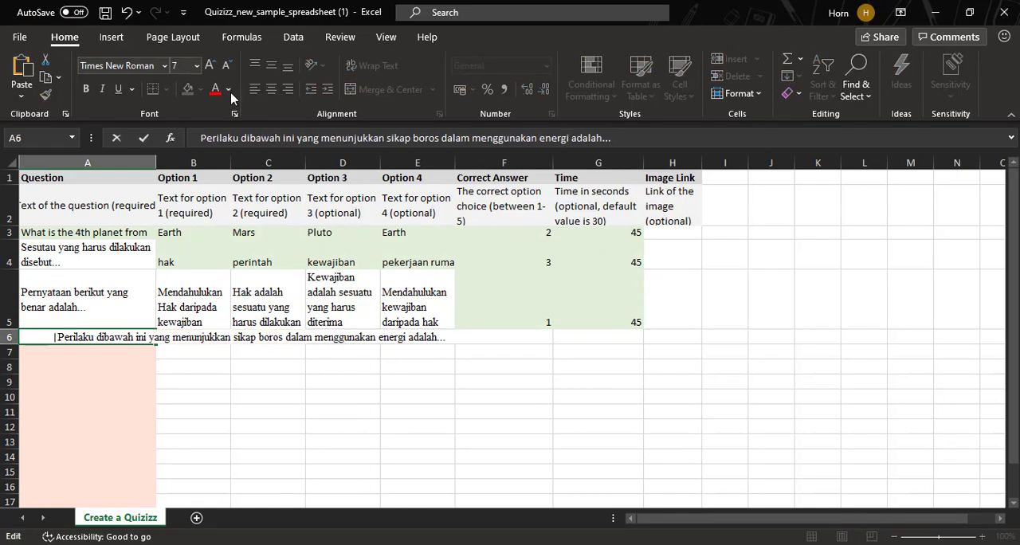
{"action": "left_click", "coordinate": [200, 340]}
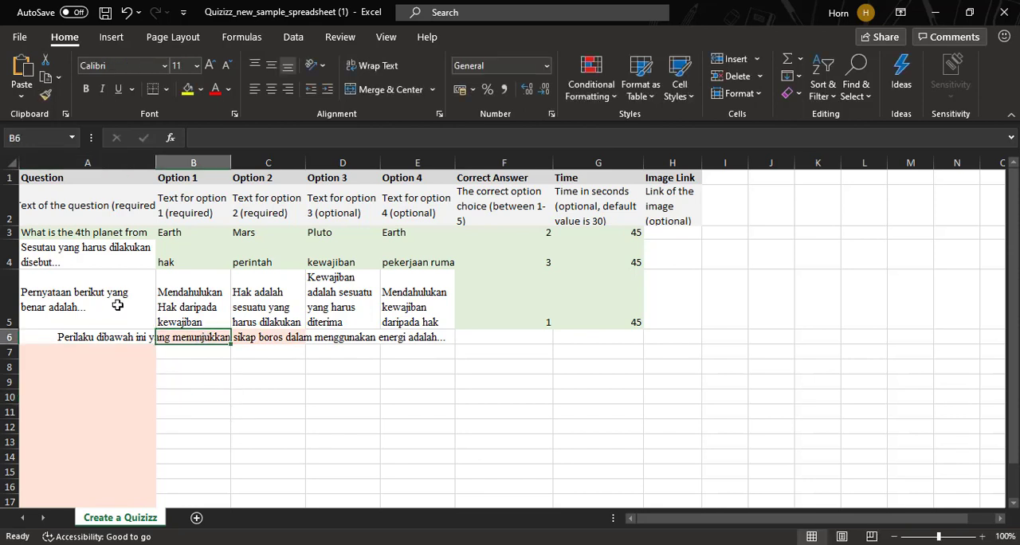
- Left-align the question in cell A6 and wrap its text
{"action": "left_click", "coordinate": [90, 333]}
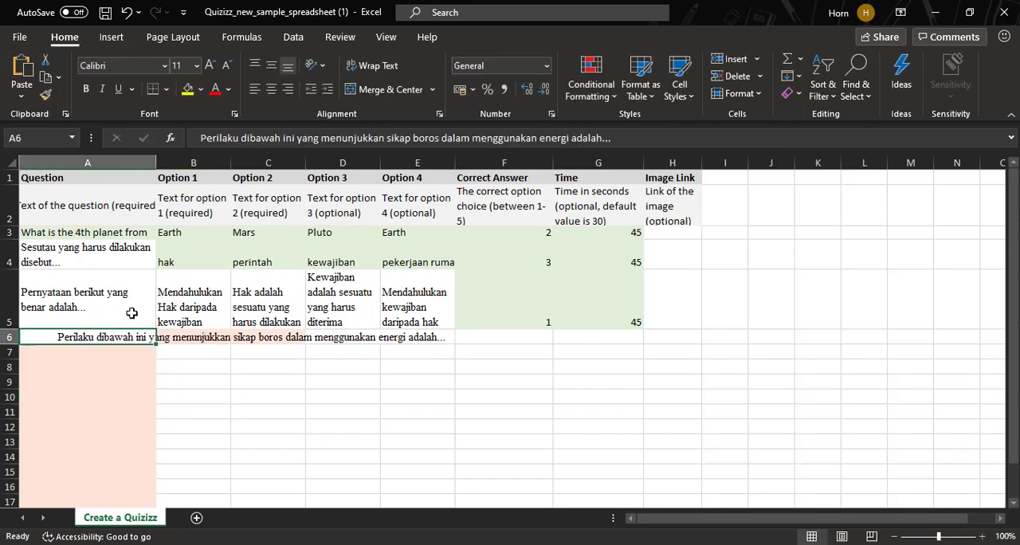
{"action": "left_click", "coordinate": [255, 89]}
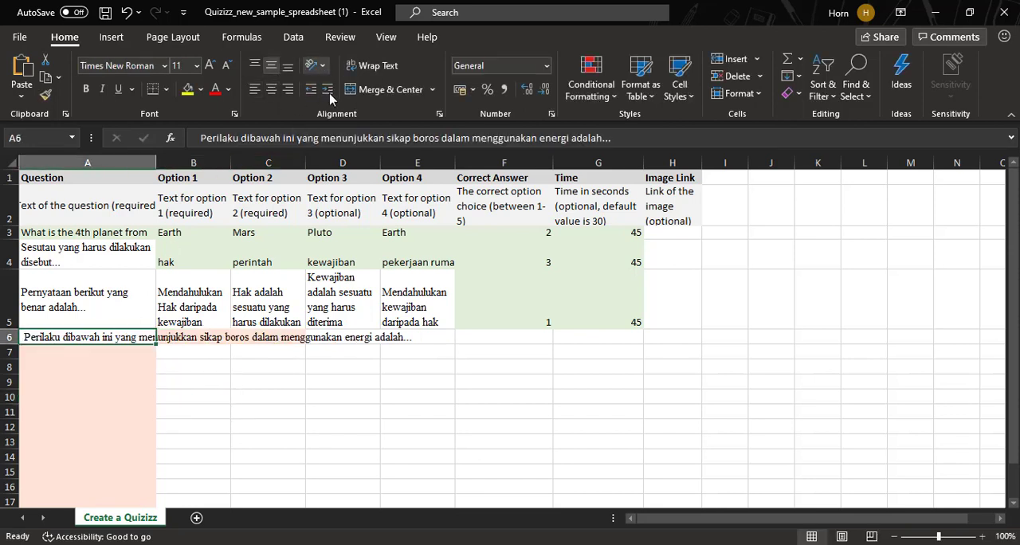
{"action": "left_click", "coordinate": [370, 65]}
- Copy answer a of question 3, "Memadamkan lampu saat siang hari", from the Word document into Option 1 cell B6 and wrap its text
{"action": "left_click", "coordinate": [222, 362]}
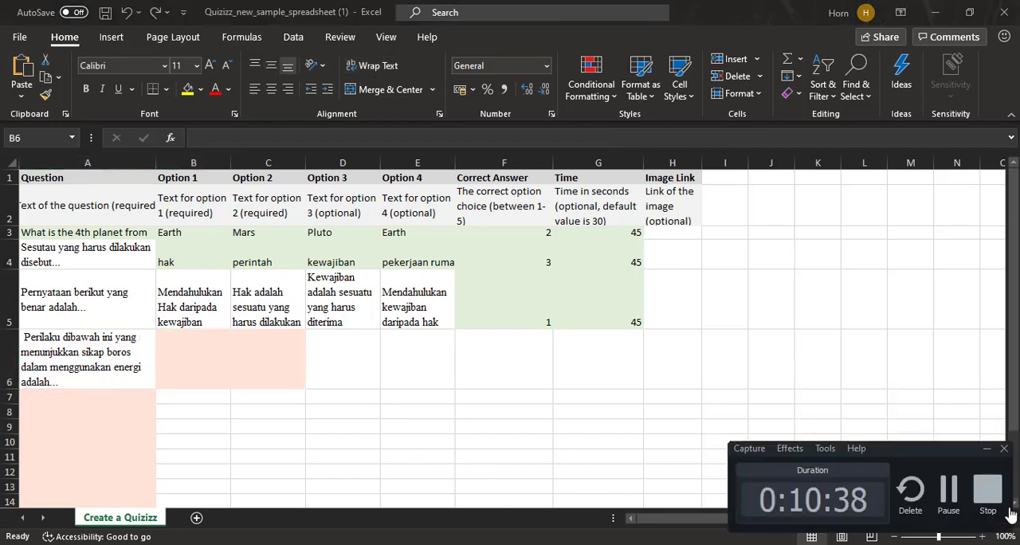
{"action": "left_click", "coordinate": [987, 450]}
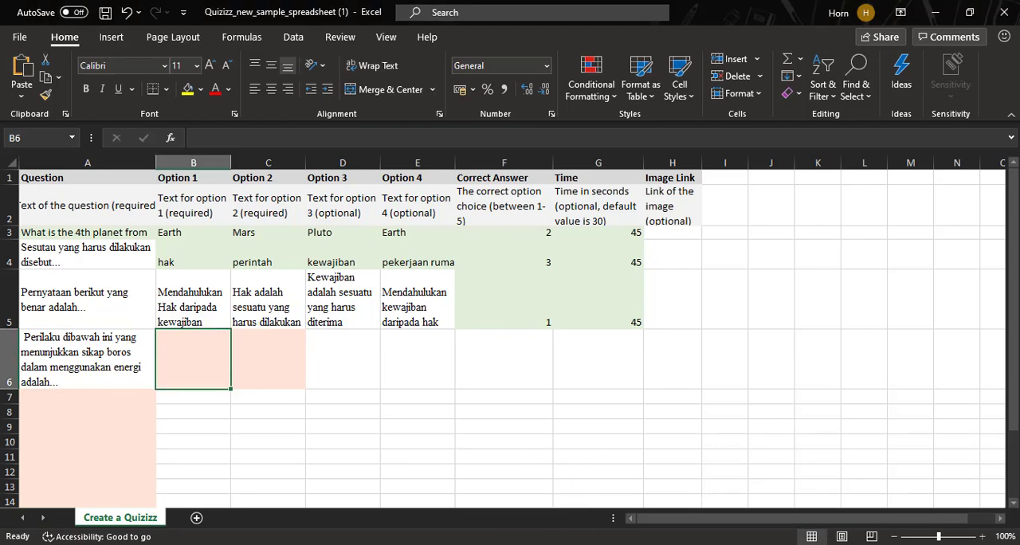
{"action": "key", "text": "alt+Tab"}
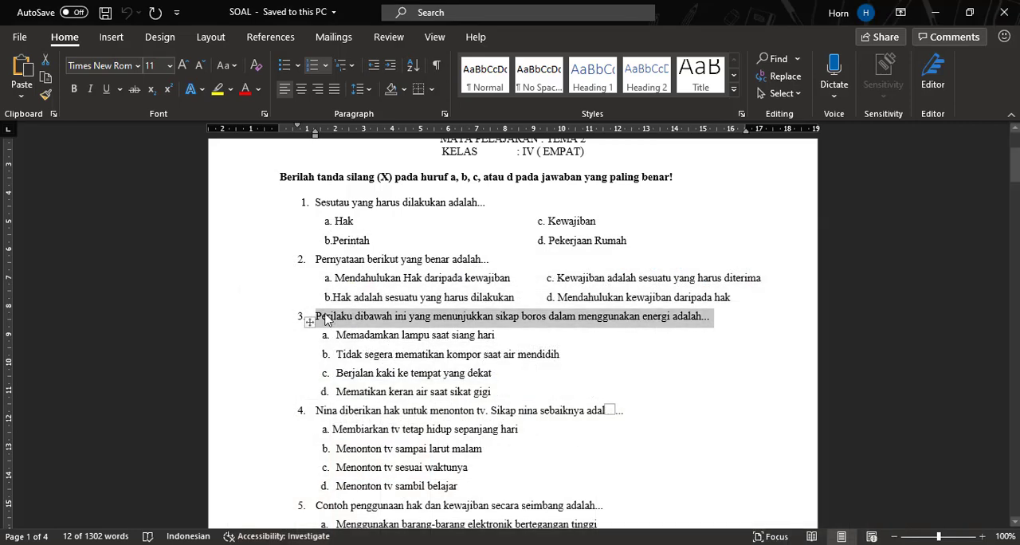
{"action": "left_click_drag", "start_coordinate": [336, 334], "coordinate": [424, 334]}
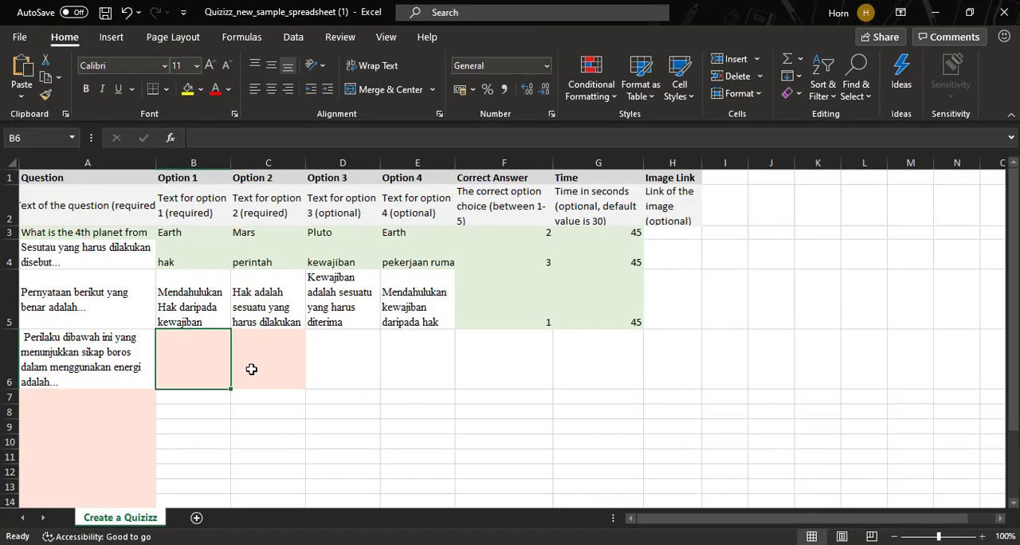
{"action": "type", "text": "Memadamkan lampu saat siang hari"}
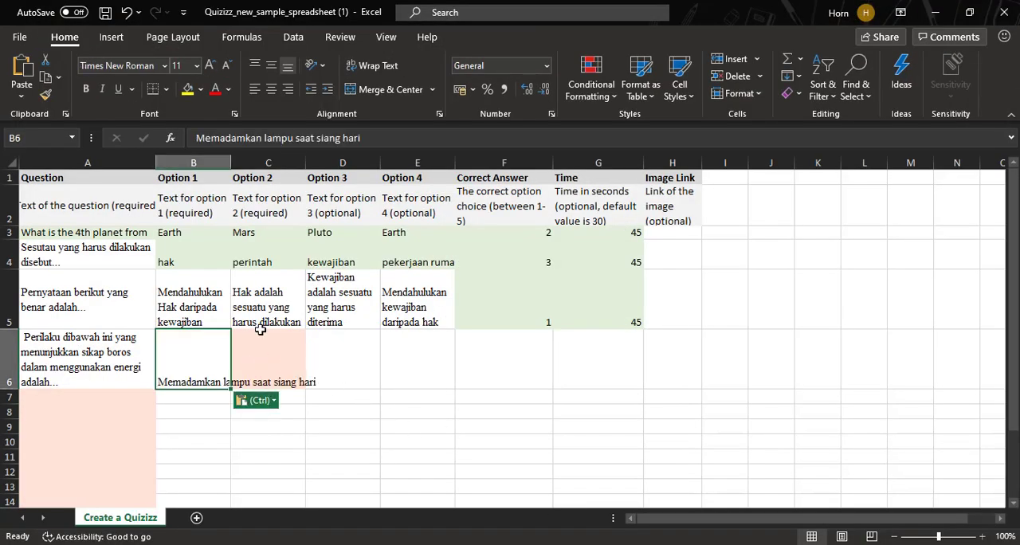
{"action": "left_click", "coordinate": [379, 65]}
- Copy answer b of question 3, "Tidak segera mematikan kompor saat air mendidih", from the Word document into Option 2 cell C6
{"action": "key", "text": "alt+Tab"}
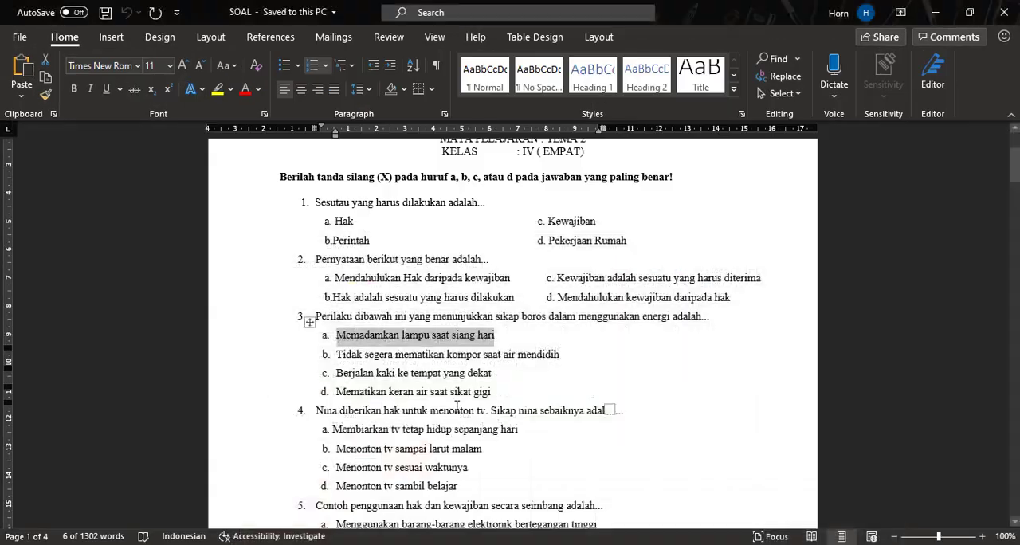
{"action": "left_click_drag", "start_coordinate": [336, 353], "coordinate": [584, 354]}
{"action": "key", "text": "ctrl+c"}
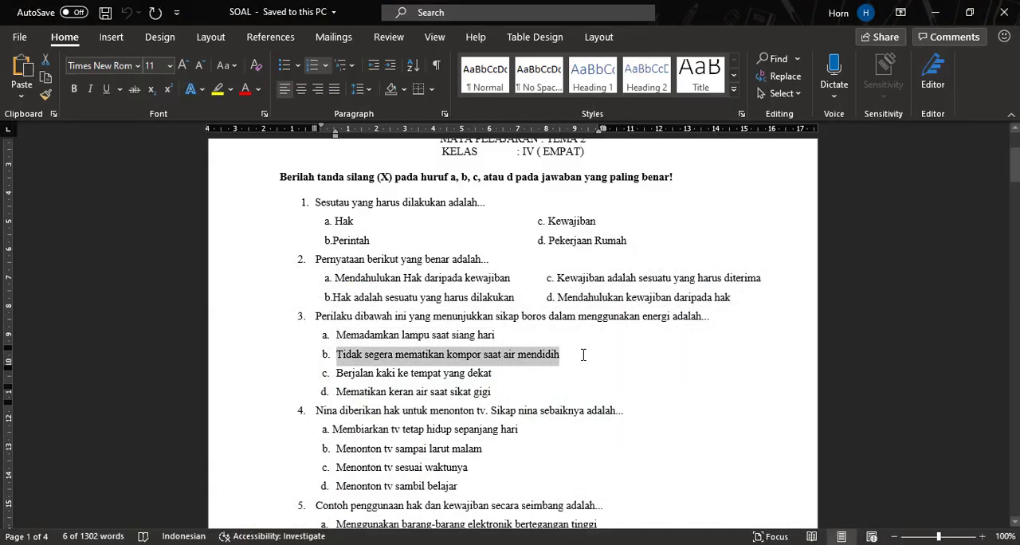
{"action": "key", "text": "alt+Tab"}
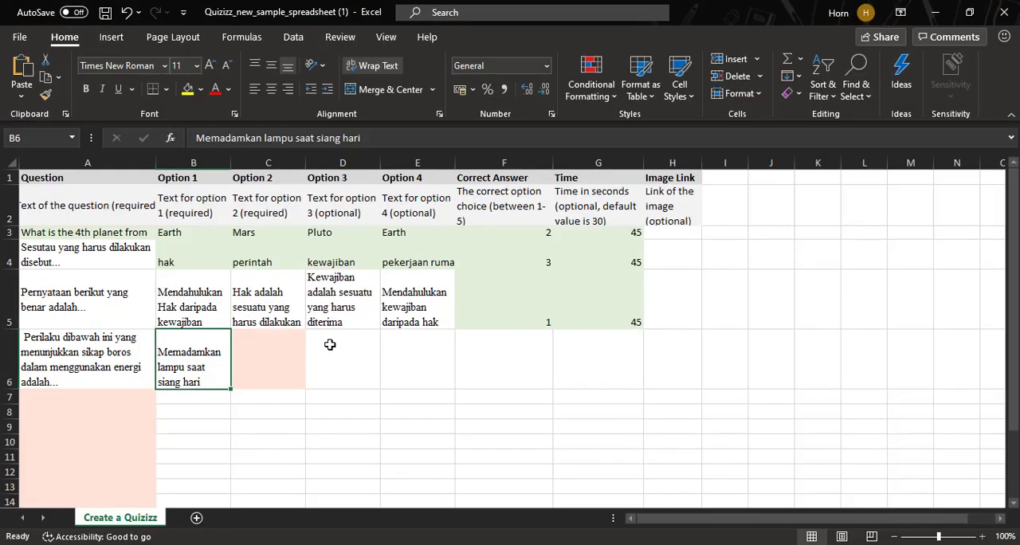
{"action": "left_click", "coordinate": [290, 347]}
{"action": "key", "text": "ctrl+v"}
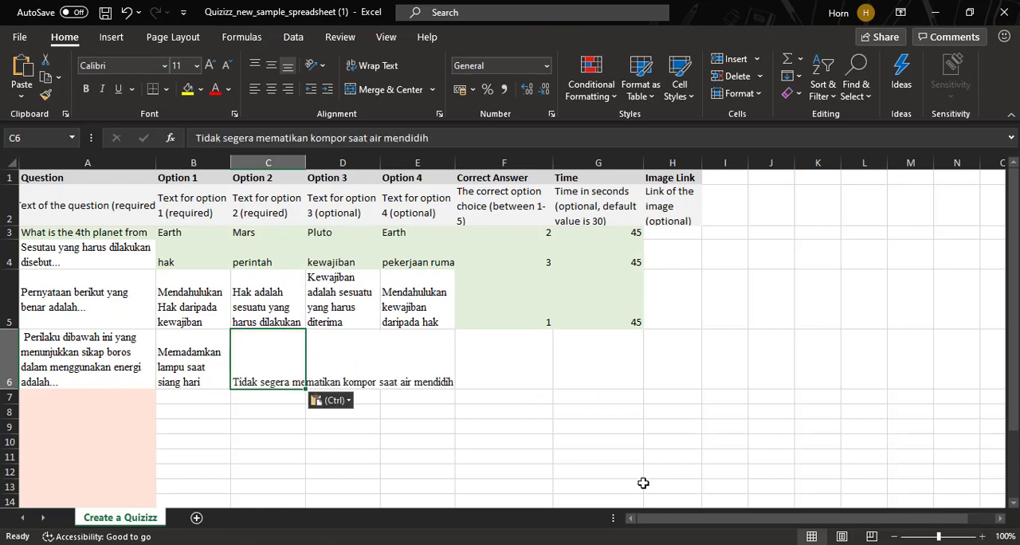
- Copy answer c of question 3, "Berjalan kaki ke tempat yang dekat", from the Word document into Option 3 cell D6
{"action": "key", "text": "alt+Tab"}
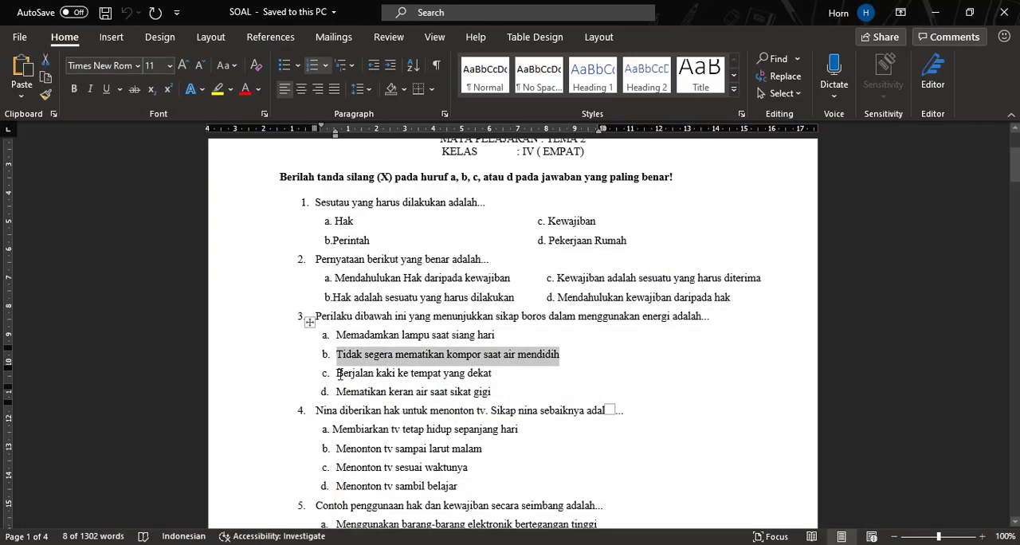
{"action": "left_click_drag", "start_coordinate": [338, 372], "coordinate": [502, 373]}
{"action": "key", "text": "ctrl+c"}
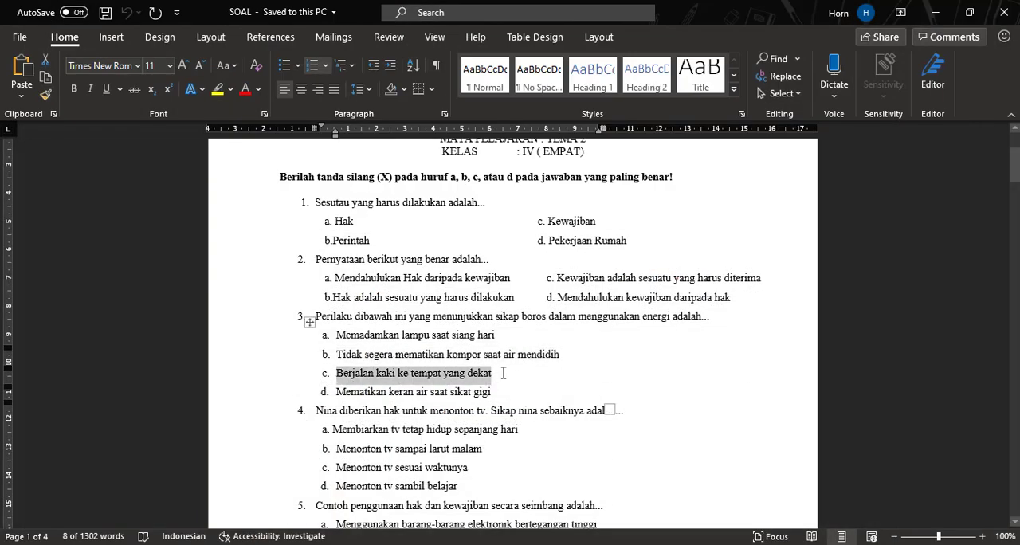
{"action": "key", "text": "alt+Tab"}
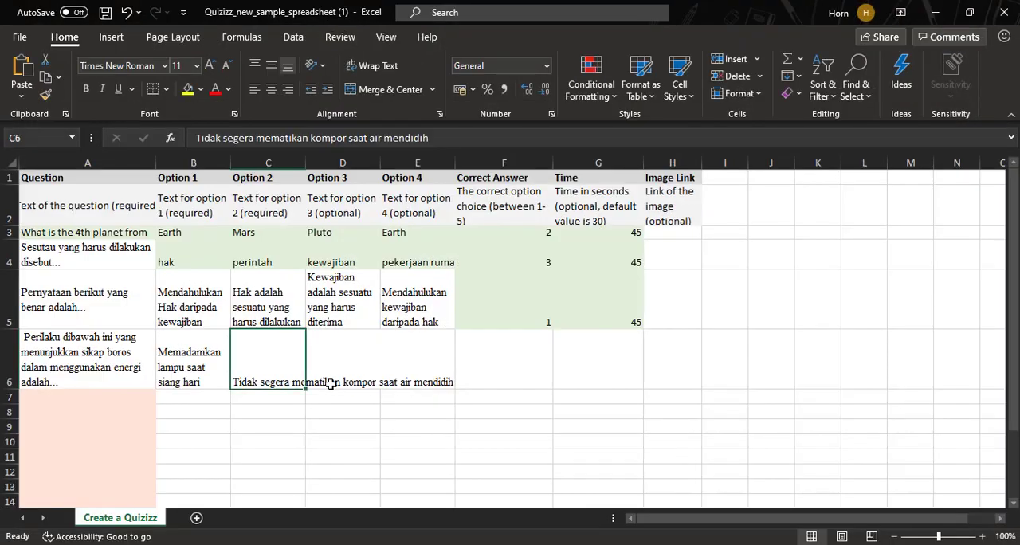
{"action": "left_click", "coordinate": [343, 345]}
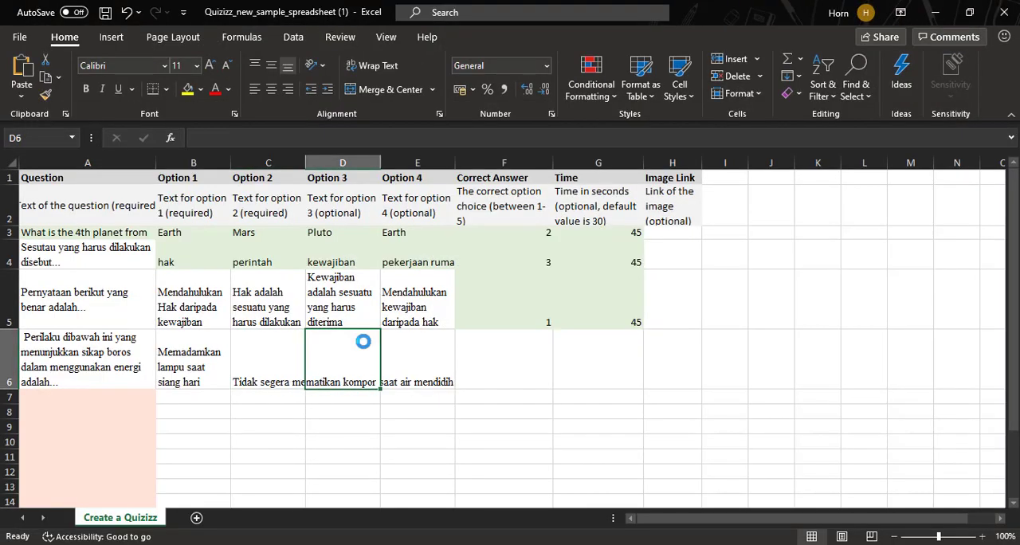
{"action": "key", "text": "ctrl+v"}
- Copy answer d of question 3, "Mematikan keran air saat sikat gigi", from the Word document into Option 4 cell E6
{"action": "key", "text": "alt+Tab"}
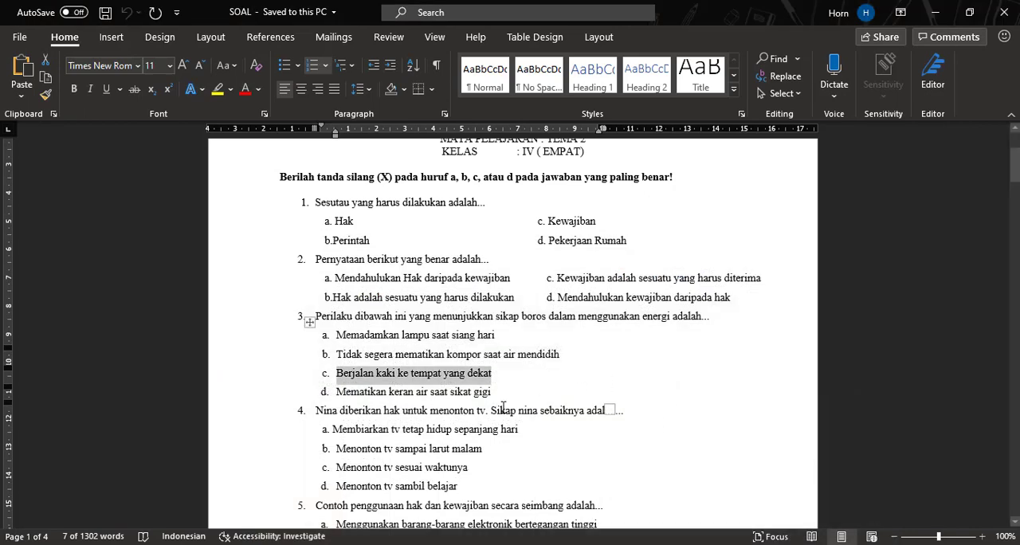
{"action": "left_click_drag", "start_coordinate": [352, 396], "coordinate": [504, 394]}
{"action": "key", "text": "ctrl+c"}
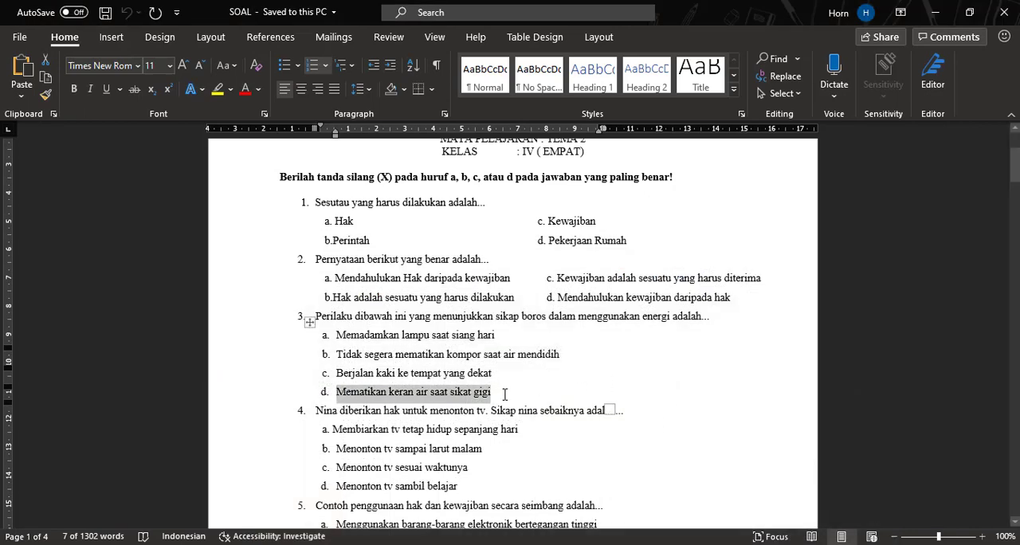
{"action": "left_click", "coordinate": [561, 544]}
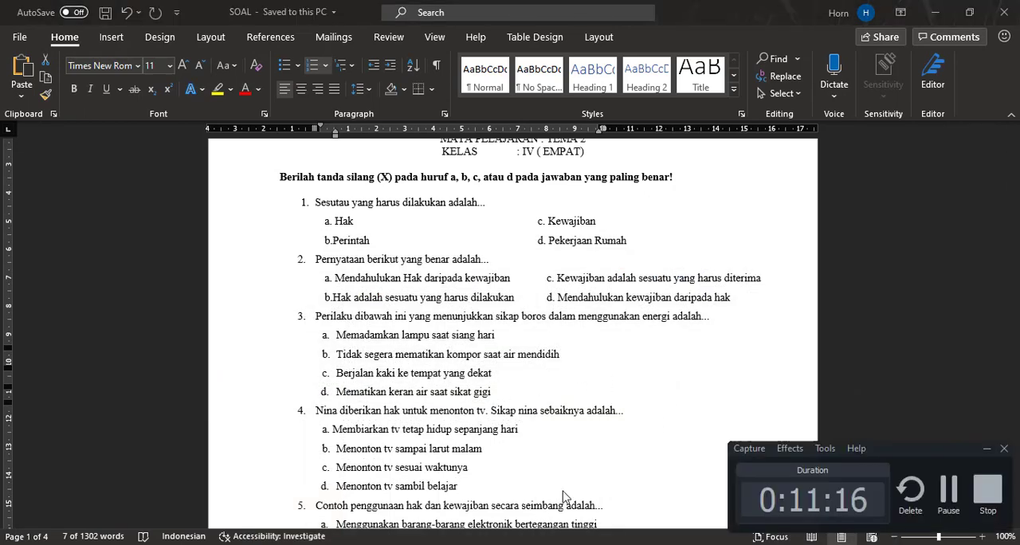
{"action": "key", "text": "alt+Tab"}
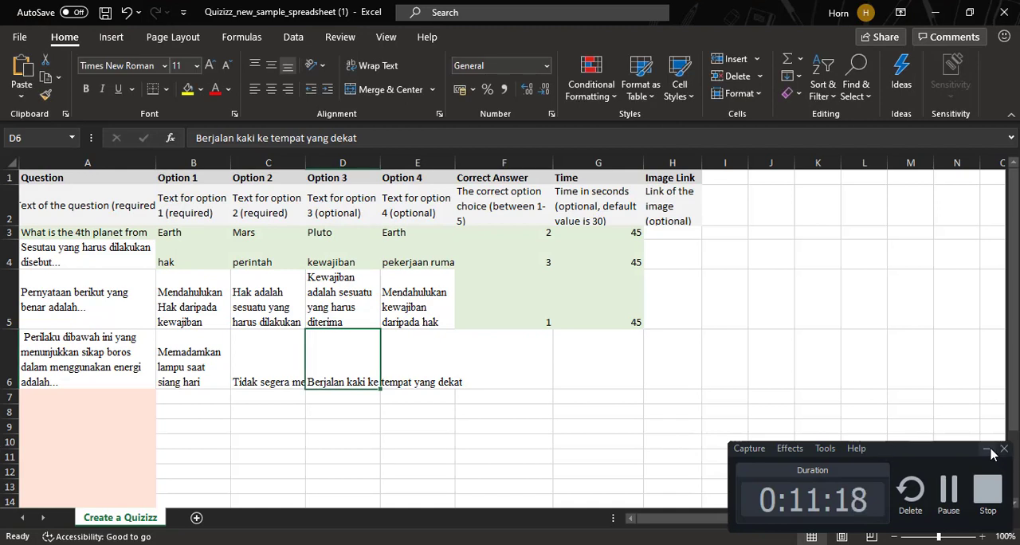
{"action": "left_click", "coordinate": [426, 360]}
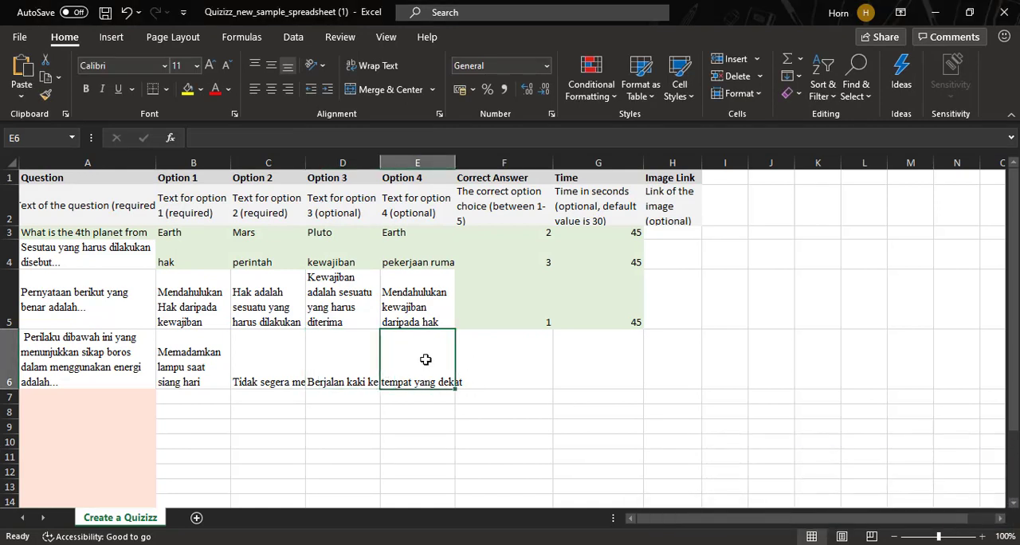
{"action": "key", "text": "ctrl+v"}
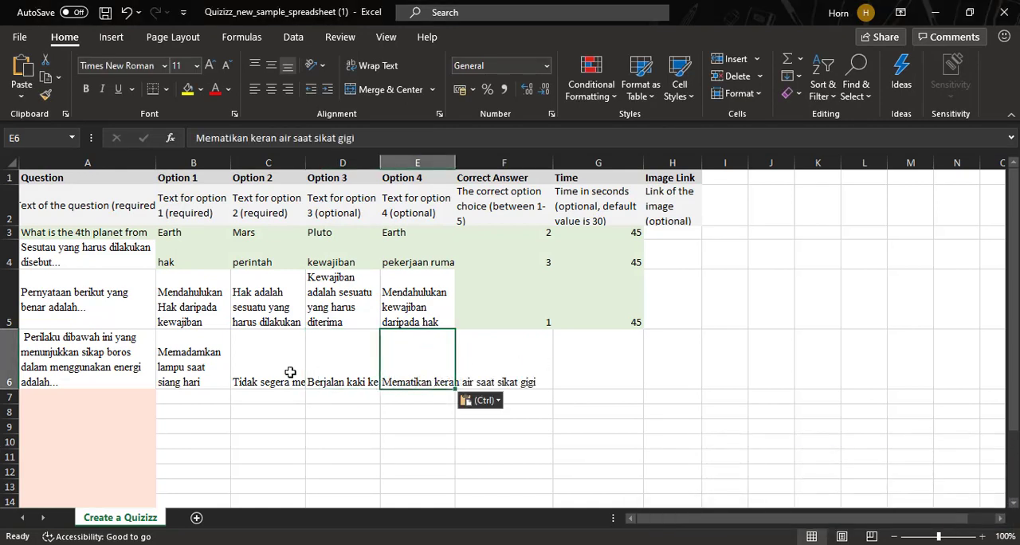
- Wrap the text of the question 3 answers in cells C6, D6 and E6
{"action": "left_click", "coordinate": [274, 366]}
{"action": "left_click", "coordinate": [373, 66]}
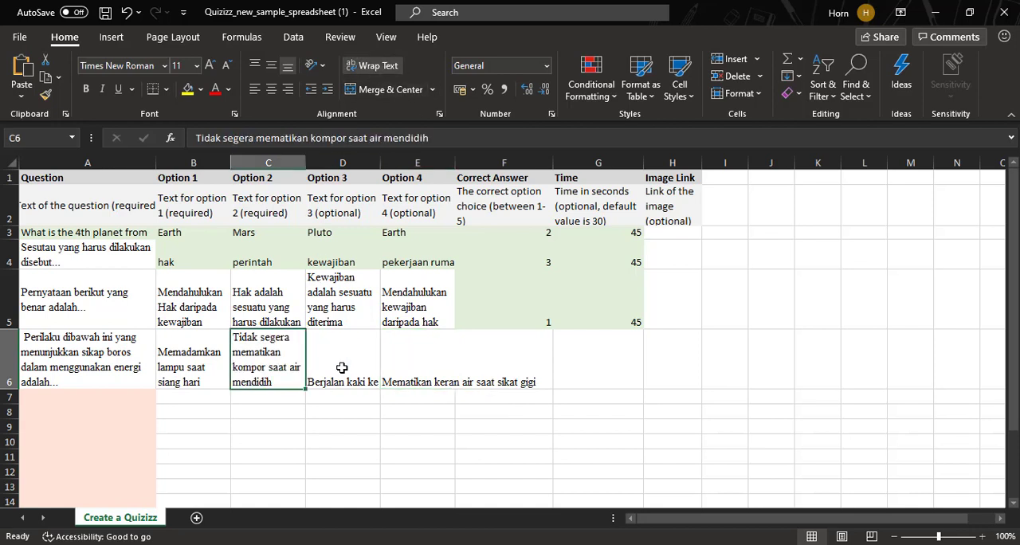
{"action": "left_click", "coordinate": [341, 367]}
{"action": "left_click", "coordinate": [388, 70]}
{"action": "left_click", "coordinate": [421, 363]}
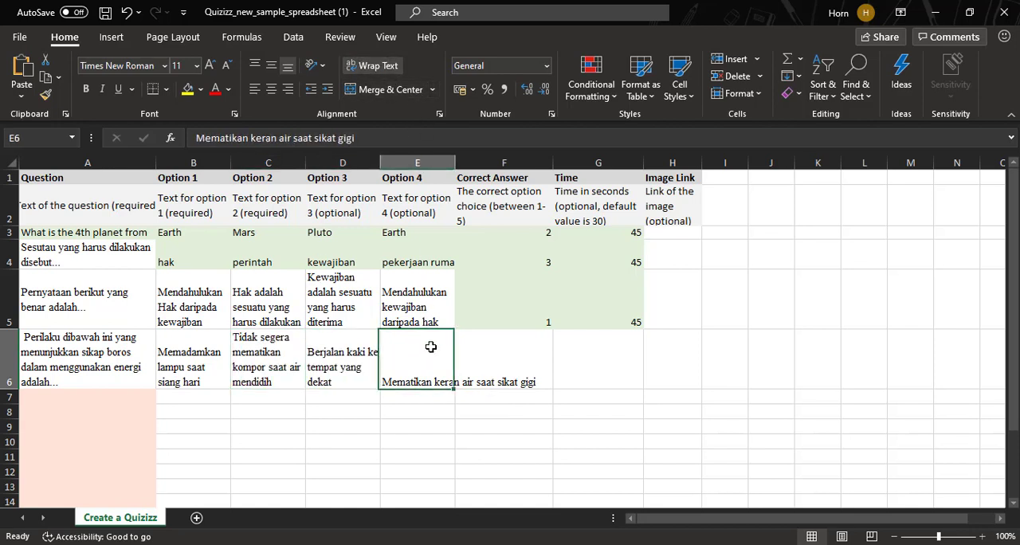
{"action": "left_click", "coordinate": [375, 66]}
- Set the correct answer of question 3 in cell F6 to option 2
{"action": "left_click", "coordinate": [495, 365]}
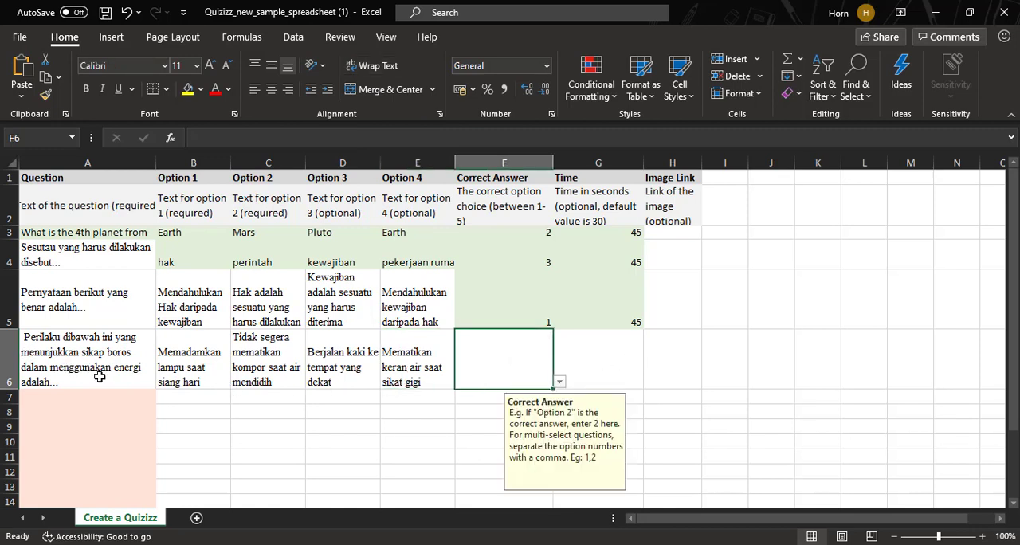
{"action": "left_click", "coordinate": [273, 380]}
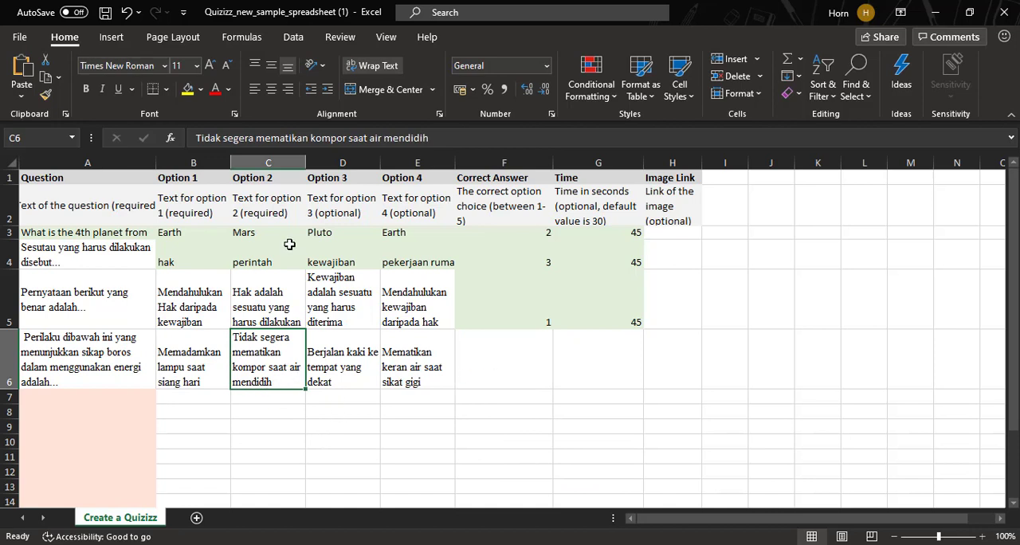
{"action": "left_click", "coordinate": [544, 372]}
{"action": "left_click", "coordinate": [560, 381]}
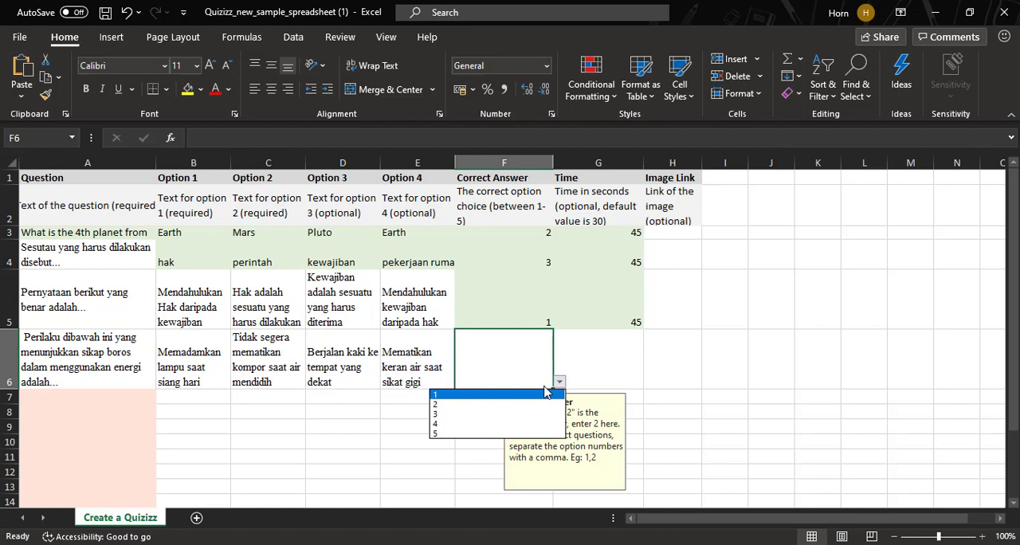
{"action": "left_click", "coordinate": [505, 406]}
- Set the time for question 3 in cell G6 to 60 seconds
{"action": "left_click", "coordinate": [605, 354]}
{"action": "left_click", "coordinate": [635, 321]}
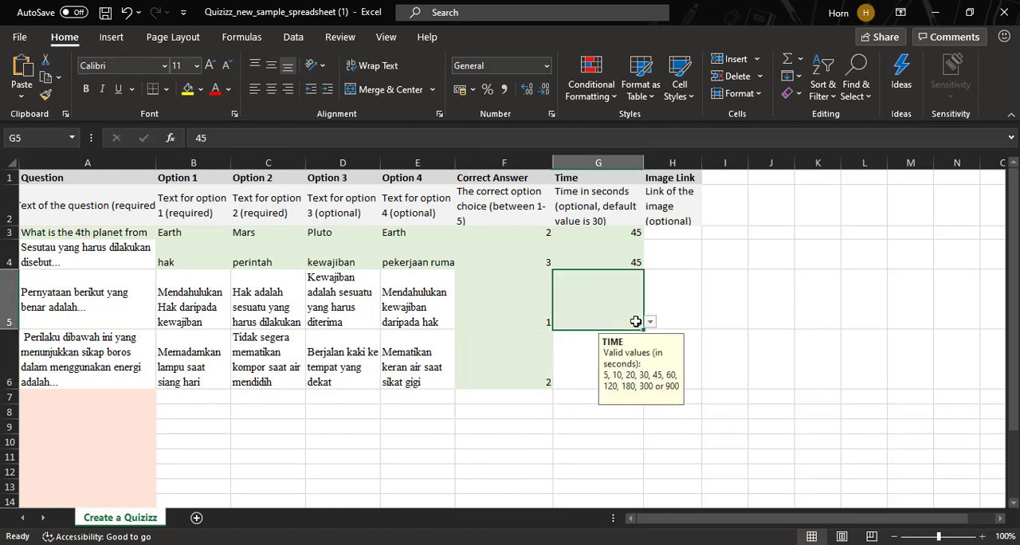
{"action": "left_click", "coordinate": [572, 368]}
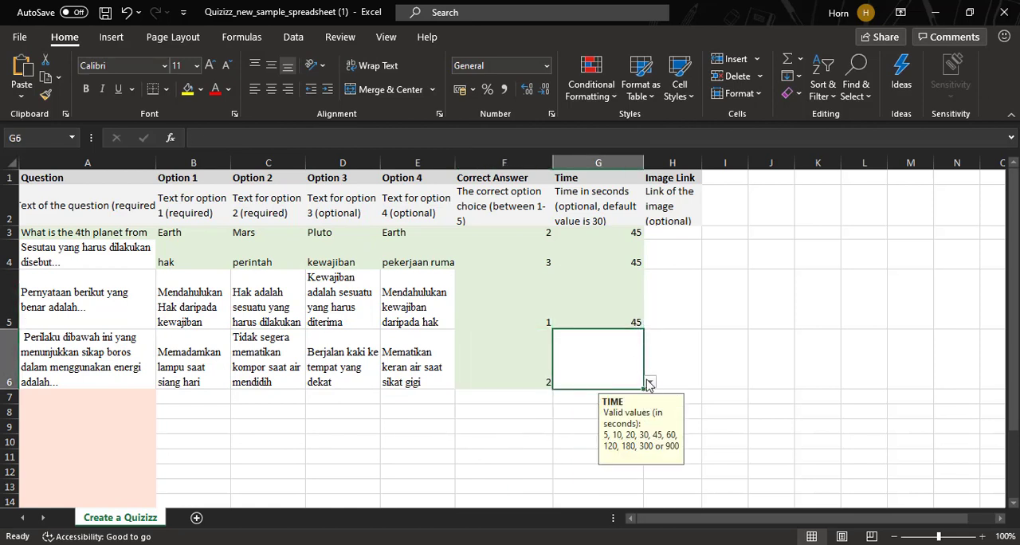
{"action": "left_click", "coordinate": [649, 383]}
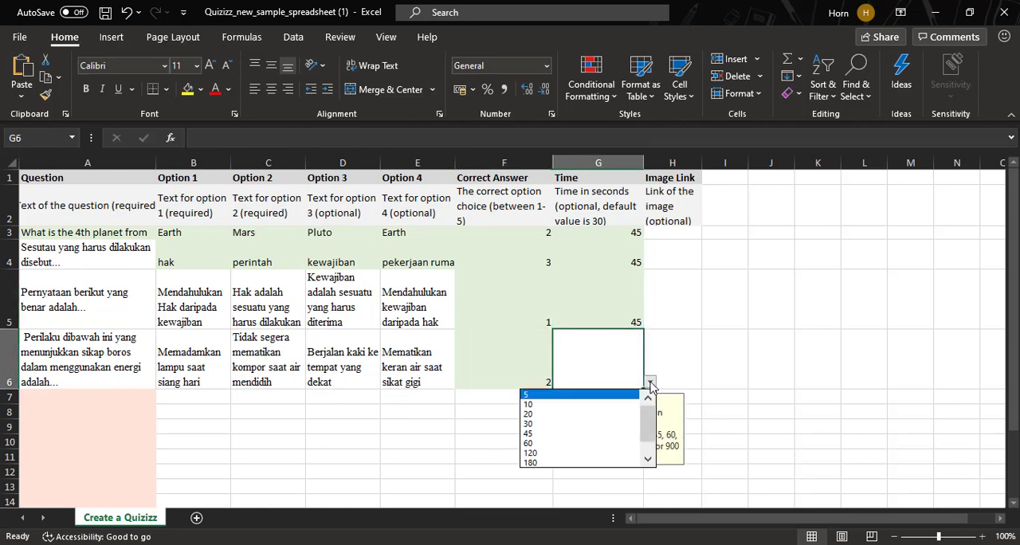
{"action": "left_click", "coordinate": [583, 443]}
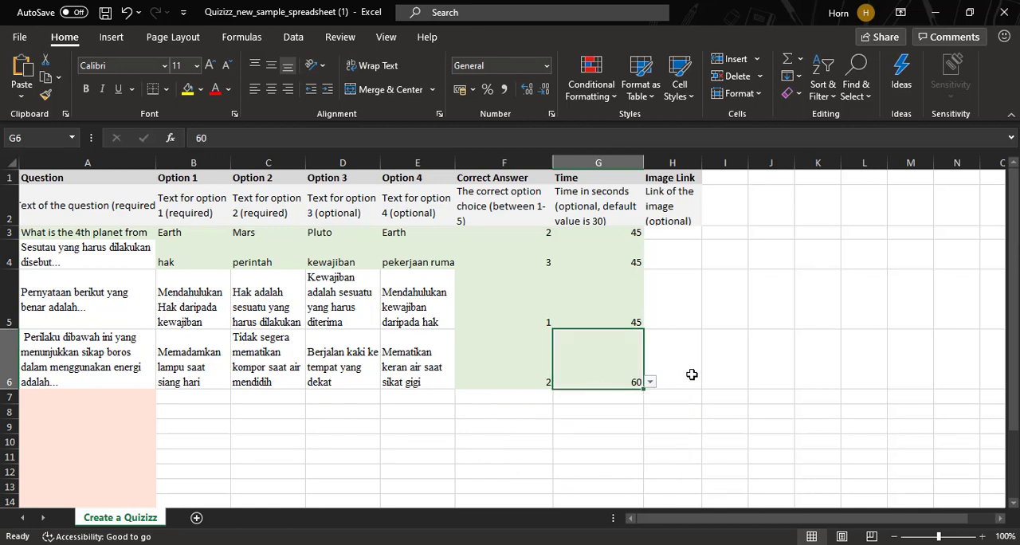
{"action": "left_click", "coordinate": [695, 351]}
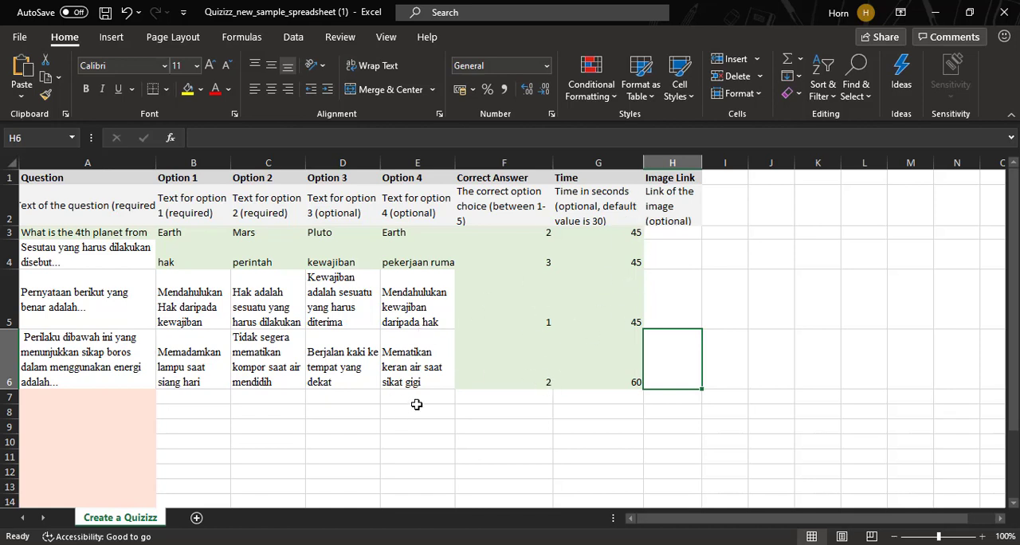
{"action": "left_click", "coordinate": [109, 397]}
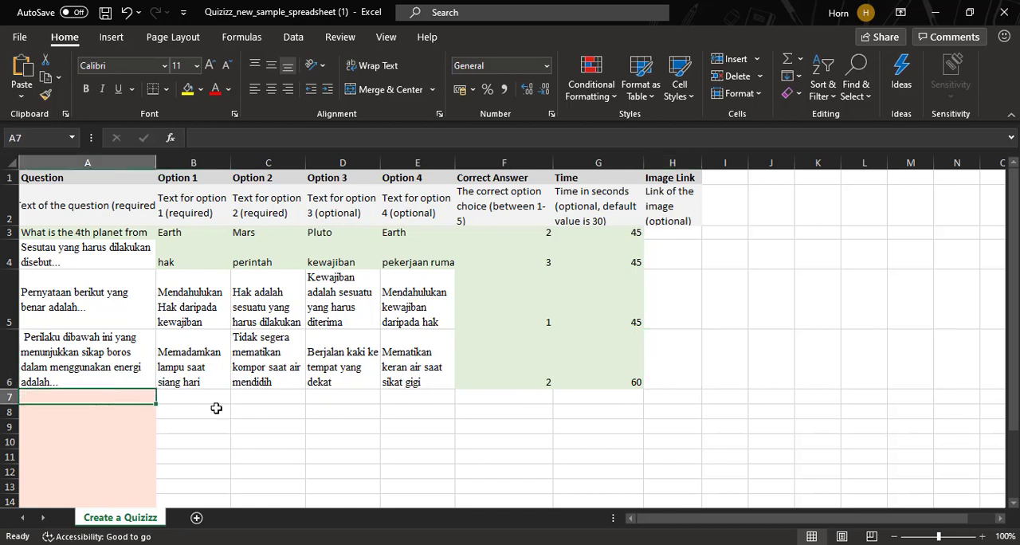
{"action": "left_click", "coordinate": [254, 438]}
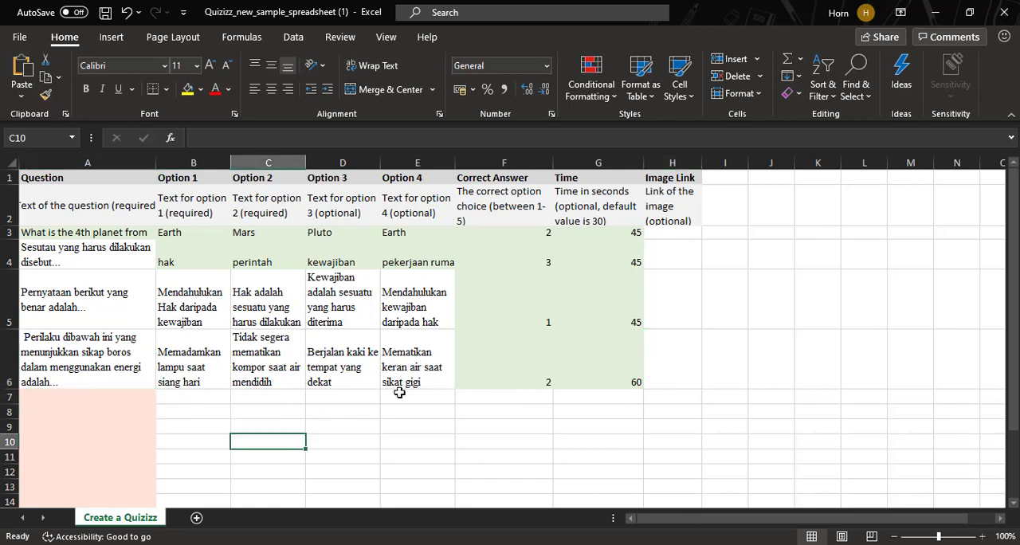
{"action": "left_click", "coordinate": [721, 299]}
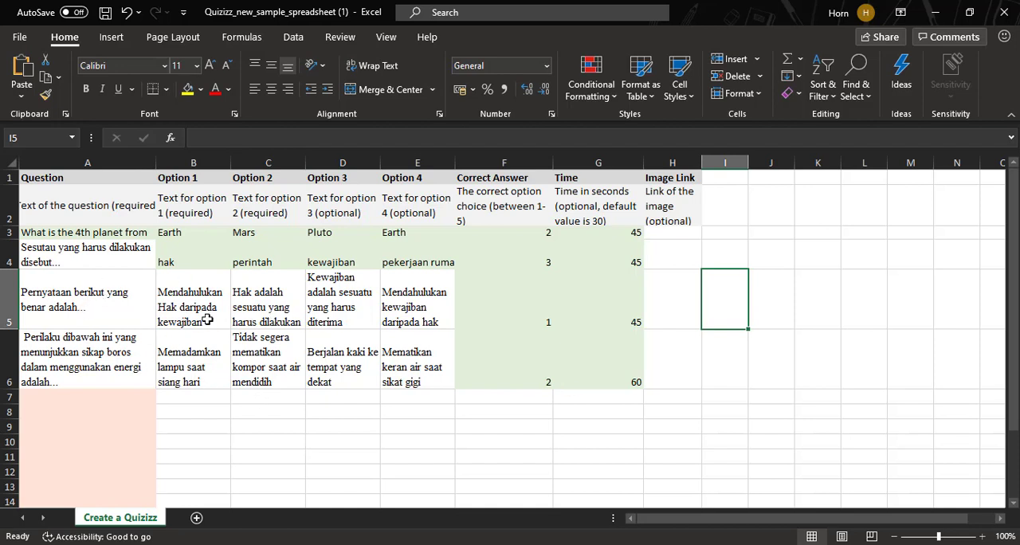
{"action": "left_click", "coordinate": [366, 429]}
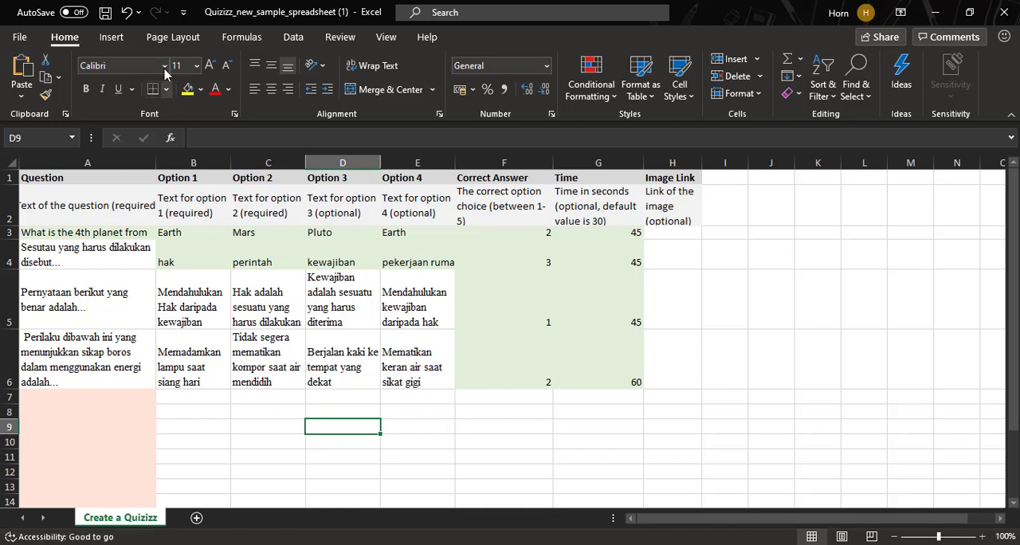
- Close the filled-in template workbook and reopen the spreadsheet import dialog of the Quizizz quiz in Chrome
{"action": "left_click", "coordinate": [994, 17]}
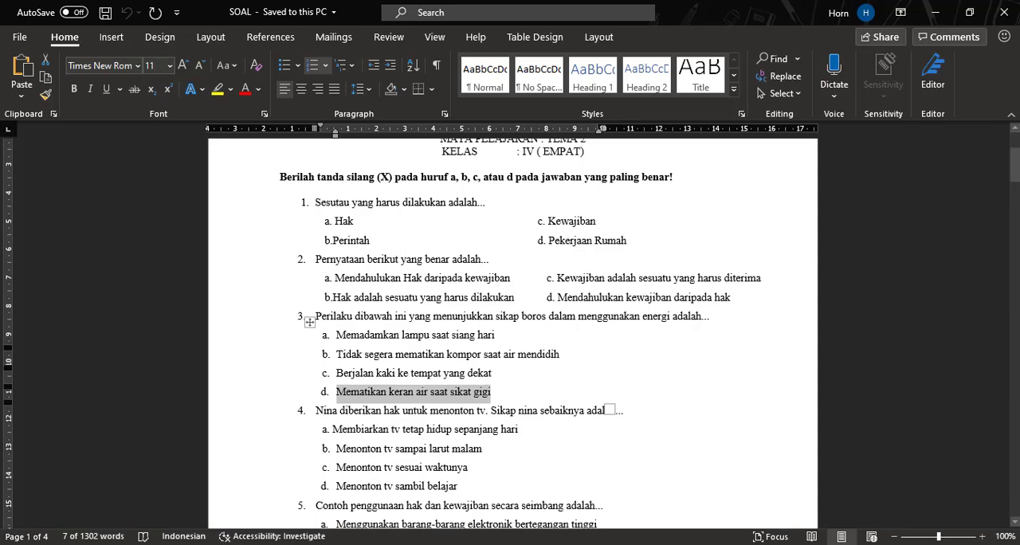
{"action": "left_click", "coordinate": [513, 544]}
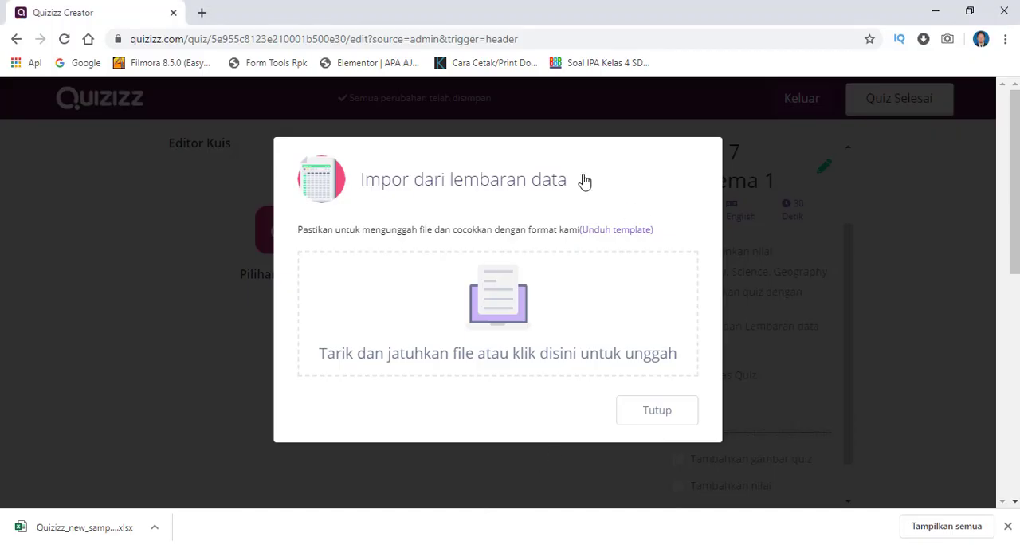
{"action": "left_click", "coordinate": [684, 420]}
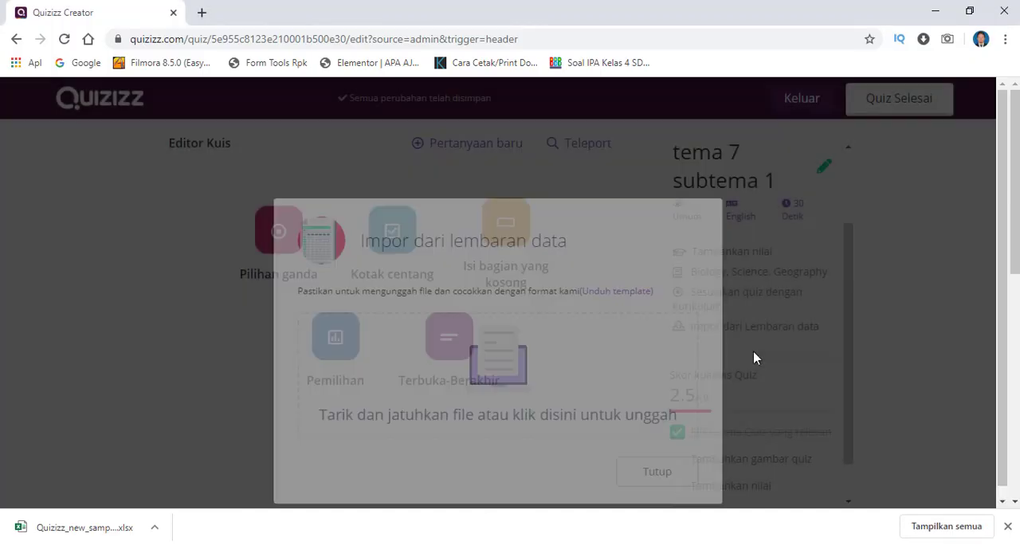
{"action": "left_click", "coordinate": [769, 327]}
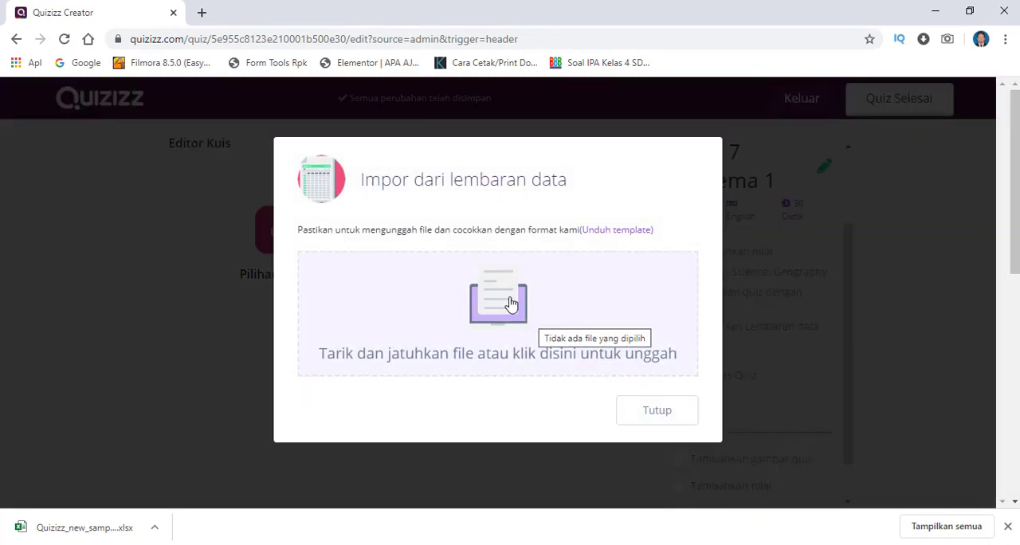
- Upload the file "Quizizz_new_sample_spreadsheet (1)" from the Downloads folder into the Quizizz spreadsheet import
{"action": "left_click", "coordinate": [511, 304]}
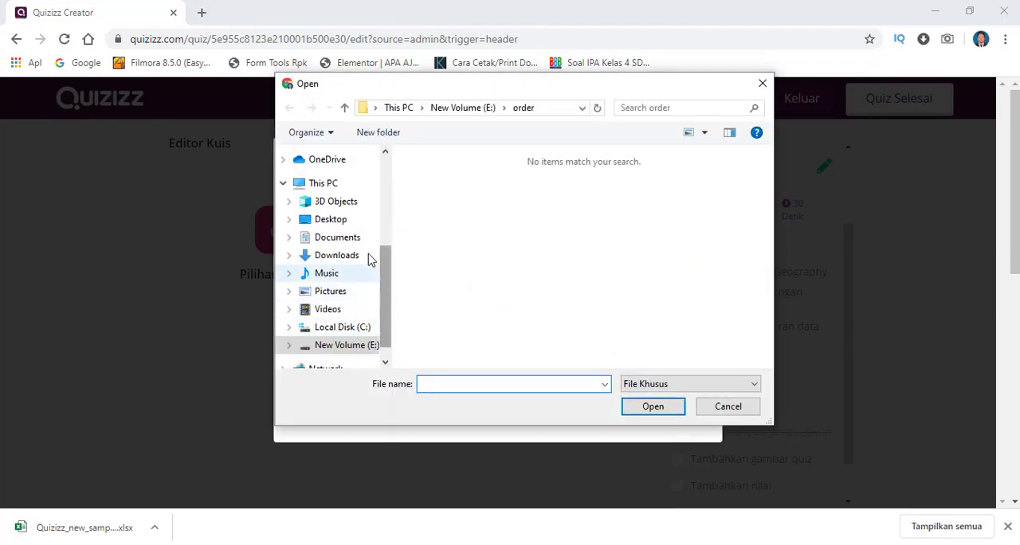
{"action": "left_click", "coordinate": [347, 255]}
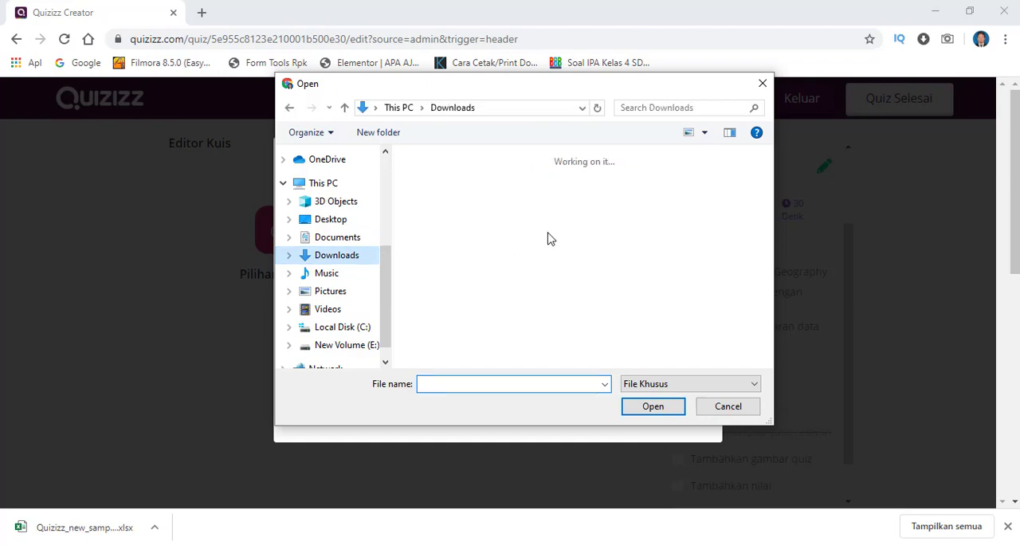
{"action": "left_click", "coordinate": [460, 236]}
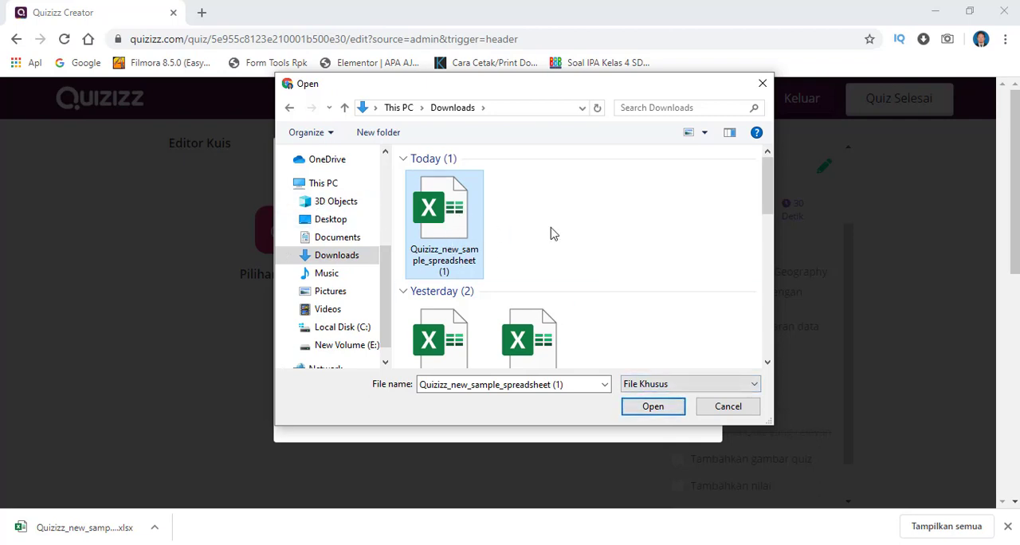
{"action": "right_click", "coordinate": [470, 252]}
{"action": "left_click", "coordinate": [444, 199]}
{"action": "left_click", "coordinate": [653, 406]}
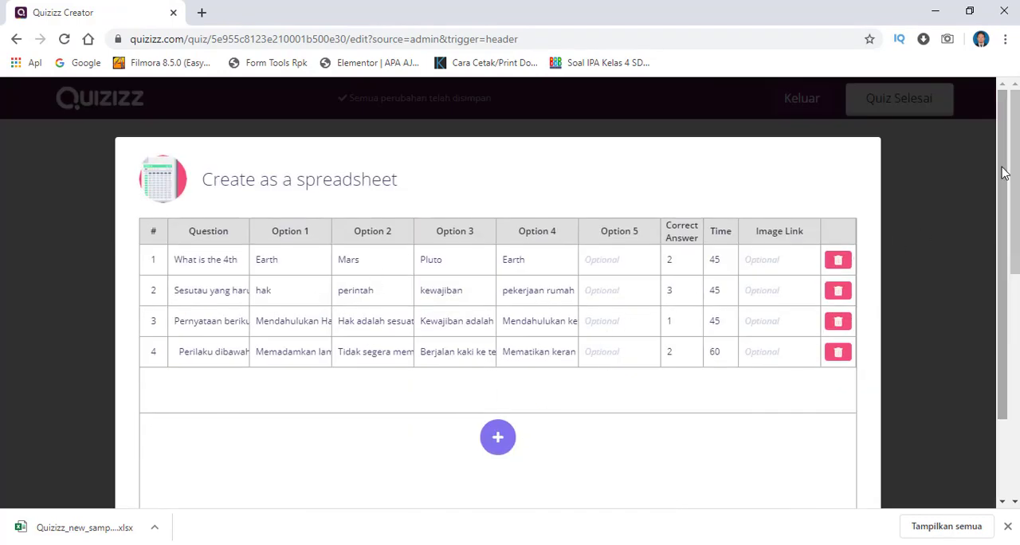
- Add an empty fifth question row to the imported table, try its question and option cells, and delete the row
{"action": "mouse_move", "coordinate": [1001, 212]}
{"action": "left_mouse_down"}
{"action": "mouse_move", "coordinate": [1000, 251]}
{"action": "mouse_move", "coordinate": [1010, 188]}
{"action": "mouse_move", "coordinate": [1003, 255]}
{"action": "mouse_move", "coordinate": [1002, 198]}
{"action": "left_mouse_up"}
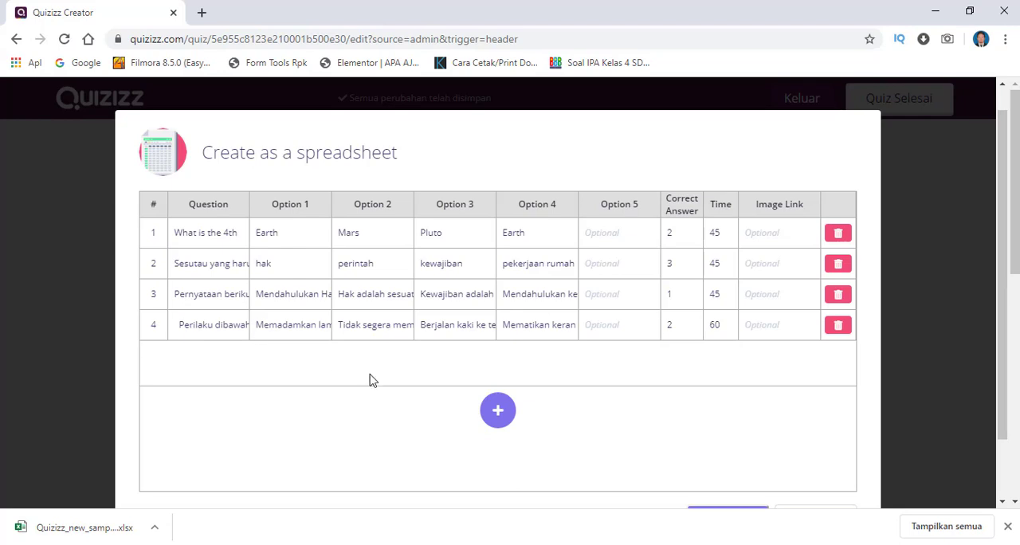
{"action": "left_click", "coordinate": [500, 410]}
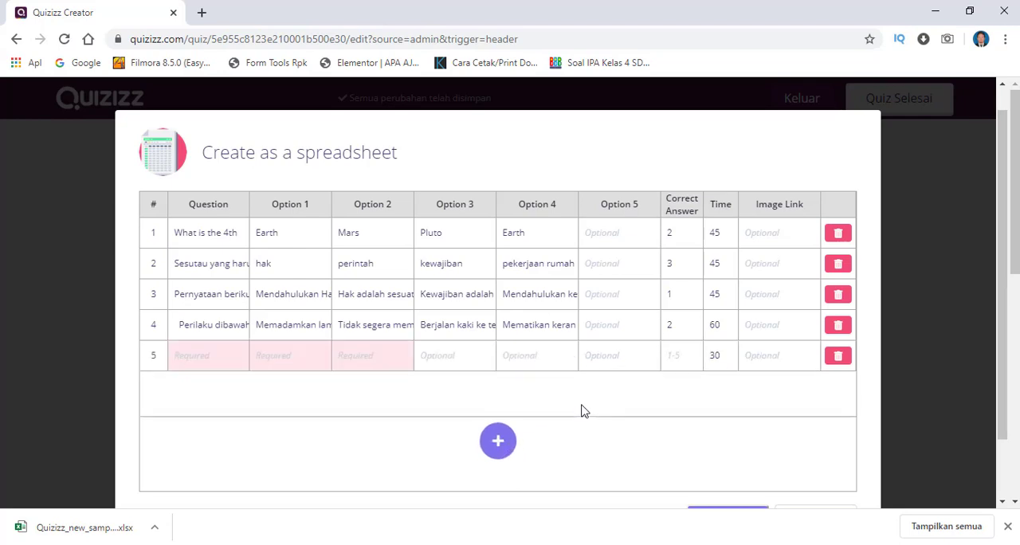
{"action": "left_click", "coordinate": [213, 356]}
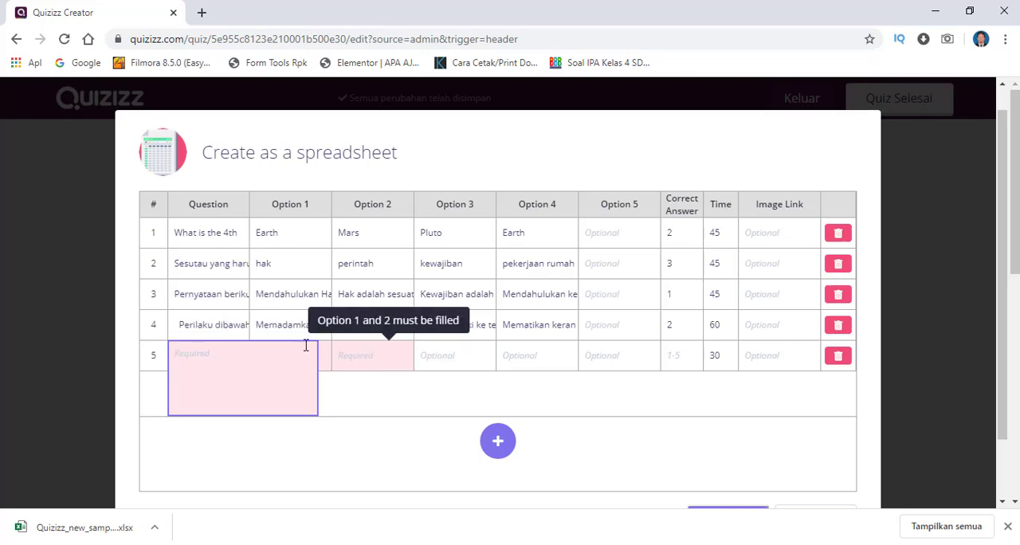
{"action": "left_click", "coordinate": [365, 356]}
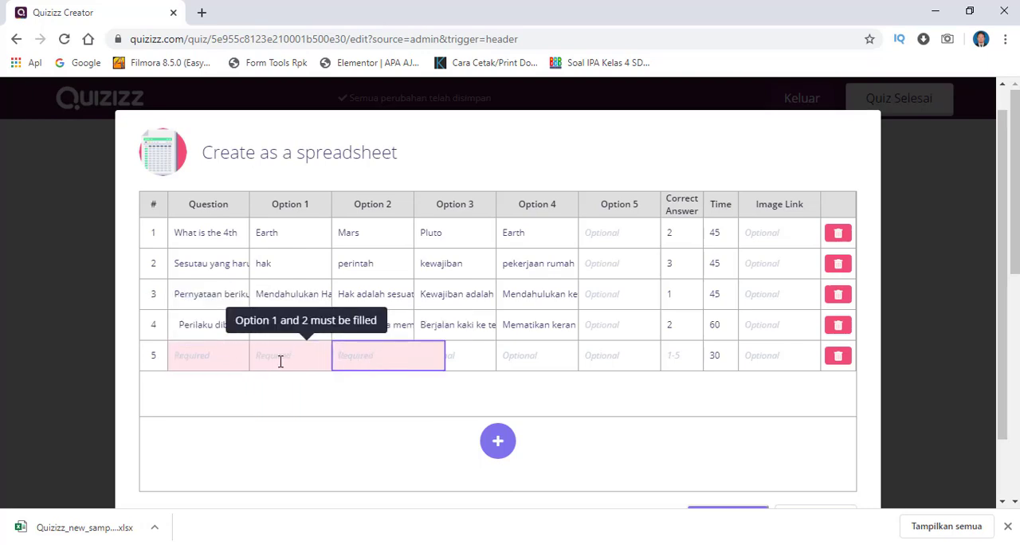
{"action": "left_click", "coordinate": [280, 359]}
{"action": "left_click", "coordinate": [395, 357]}
{"action": "left_click", "coordinate": [472, 358]}
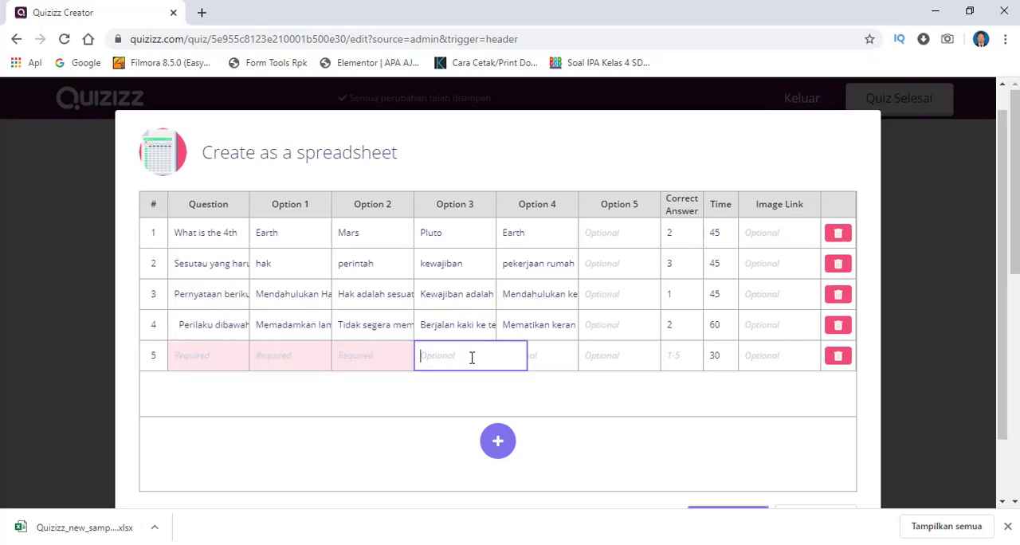
{"action": "left_click", "coordinate": [549, 356]}
{"action": "left_click", "coordinate": [631, 357]}
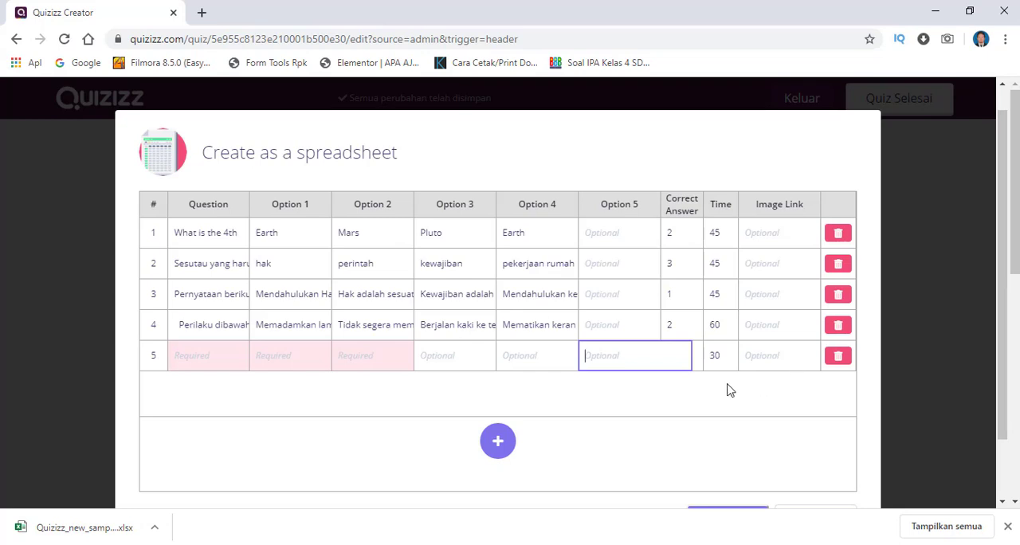
{"action": "left_click", "coordinate": [840, 359]}
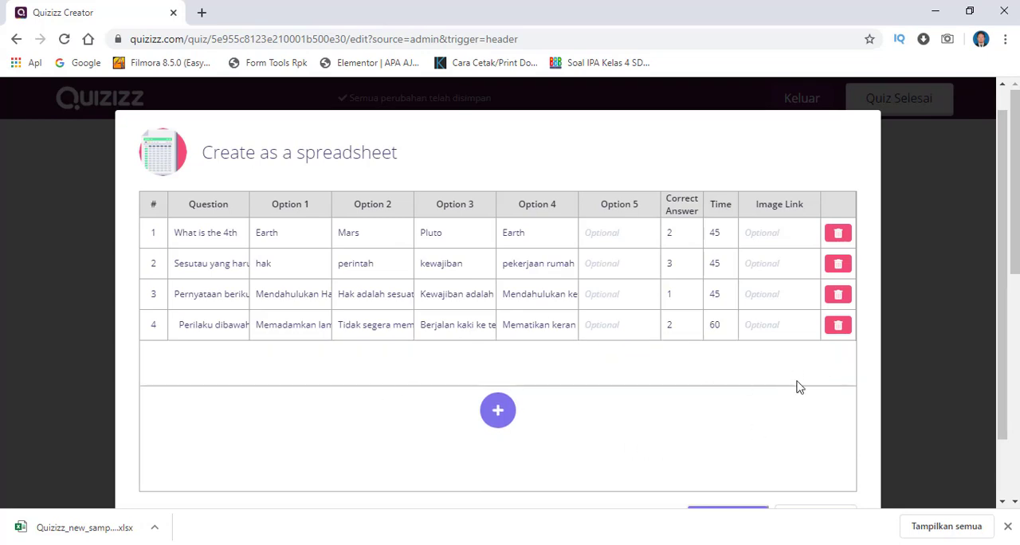
- Save the imported spreadsheet questions to the quiz and delete the sample question "What is the 4th planet from the sun?"
{"action": "scroll", "coordinate": [1002, 276], "scroll_direction": "down", "scroll_amount": 1}
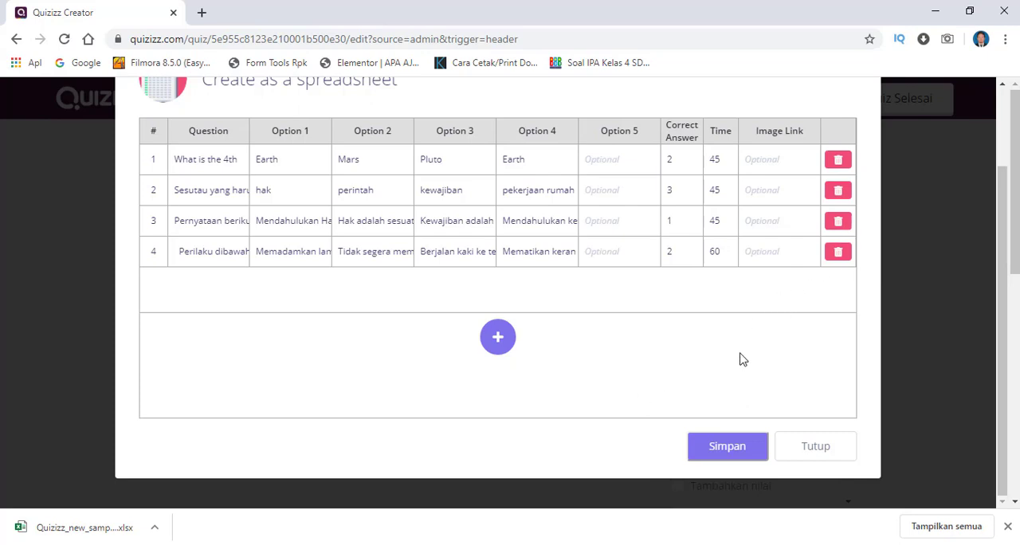
{"action": "left_click", "coordinate": [741, 453]}
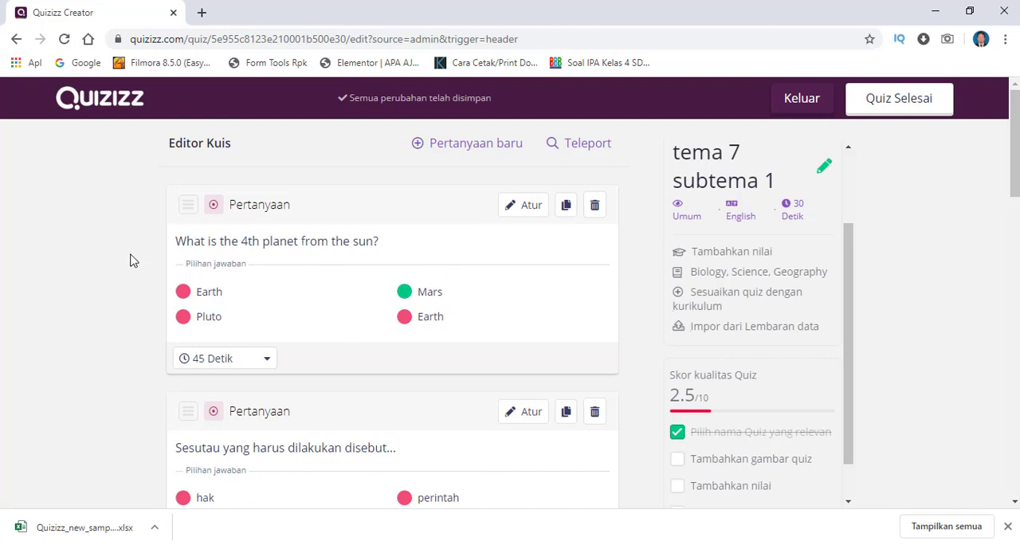
{"action": "scroll", "coordinate": [136, 257], "scroll_direction": "down", "scroll_amount": 2}
{"action": "scroll", "coordinate": [483, 220], "scroll_direction": "up", "scroll_amount": 2}
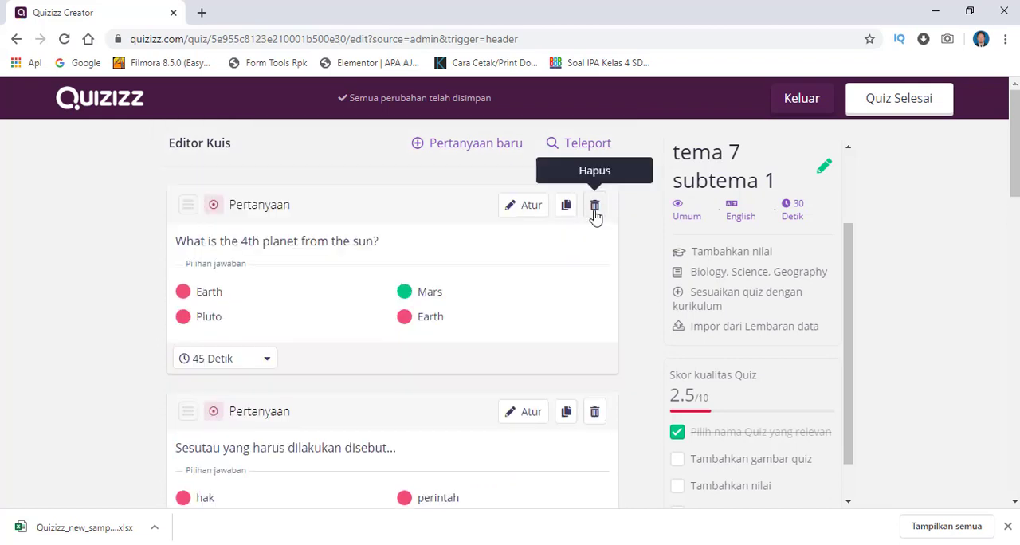
{"action": "left_click", "coordinate": [595, 209]}
{"action": "left_click", "coordinate": [680, 148]}
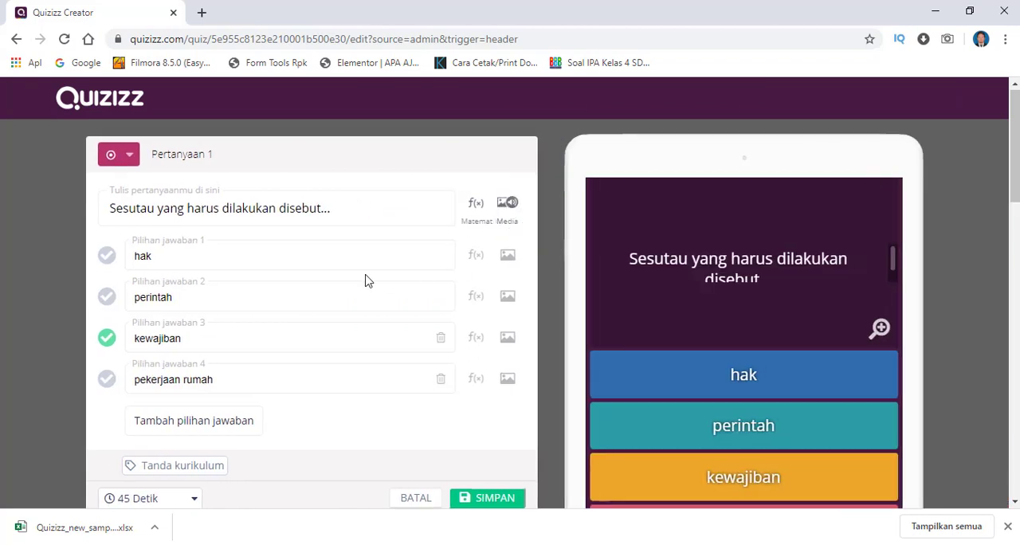
- Correct the first question's text to "Sesuatu yang harus dilakukan disebut..." and save the question
{"action": "left_click", "coordinate": [126, 206]}
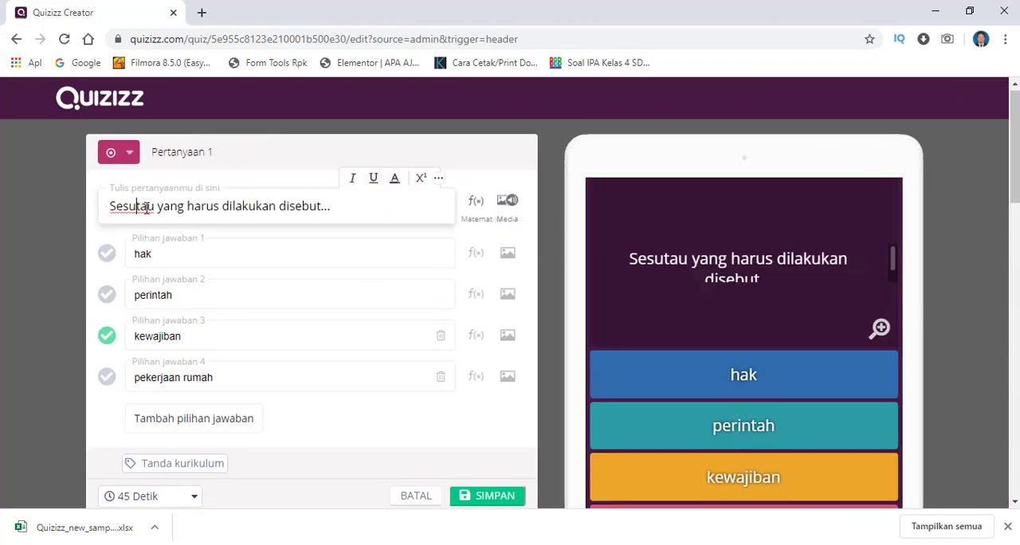
{"action": "key", "text": "BackSpace"}
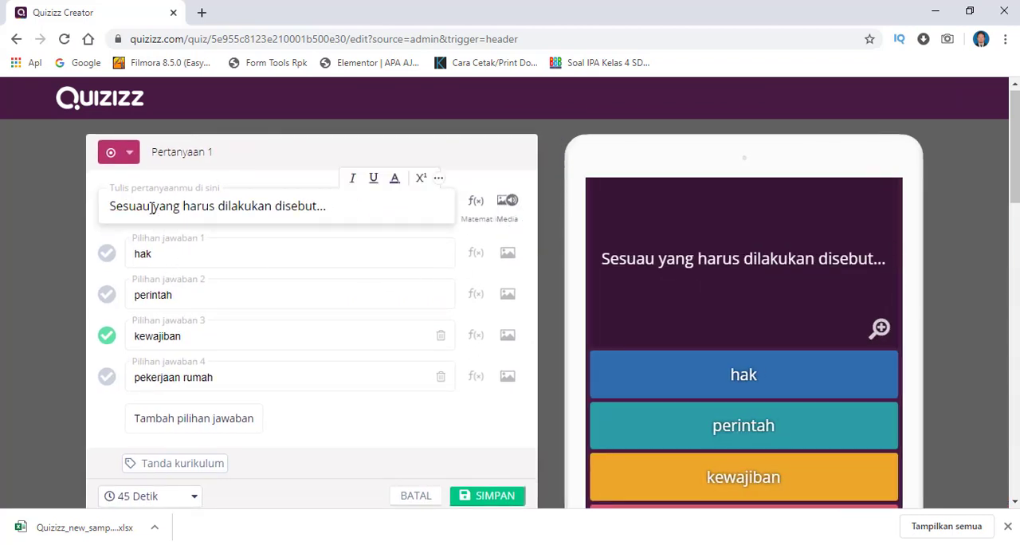
{"action": "type", "text": "a"}
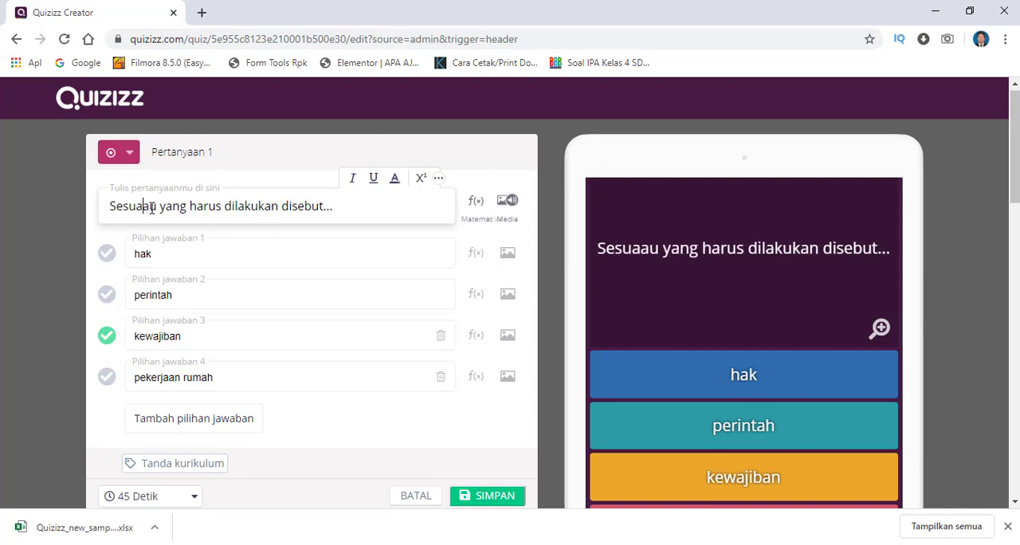
{"action": "type", "text": "t"}
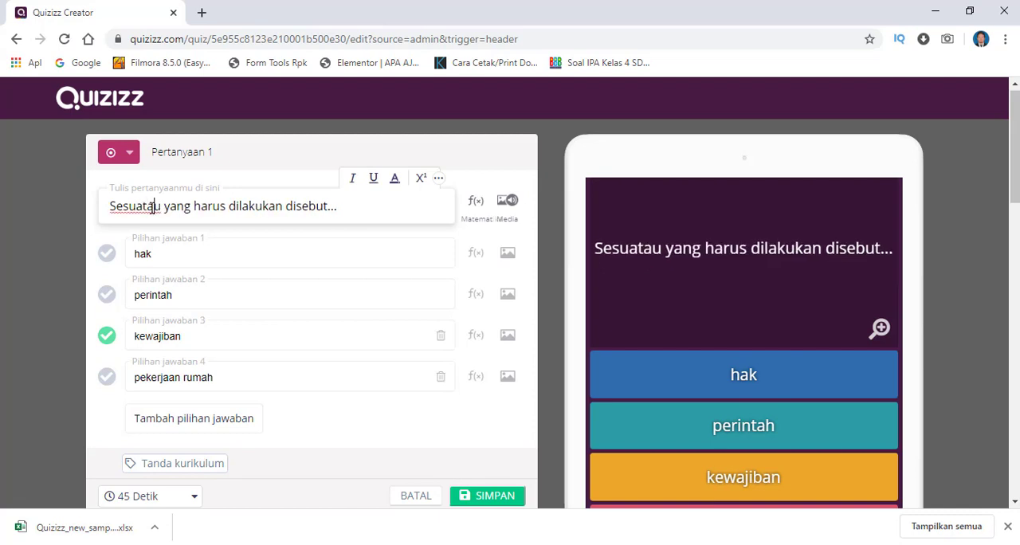
{"action": "key", "text": "Delete"}
{"action": "key", "text": "Delete"}
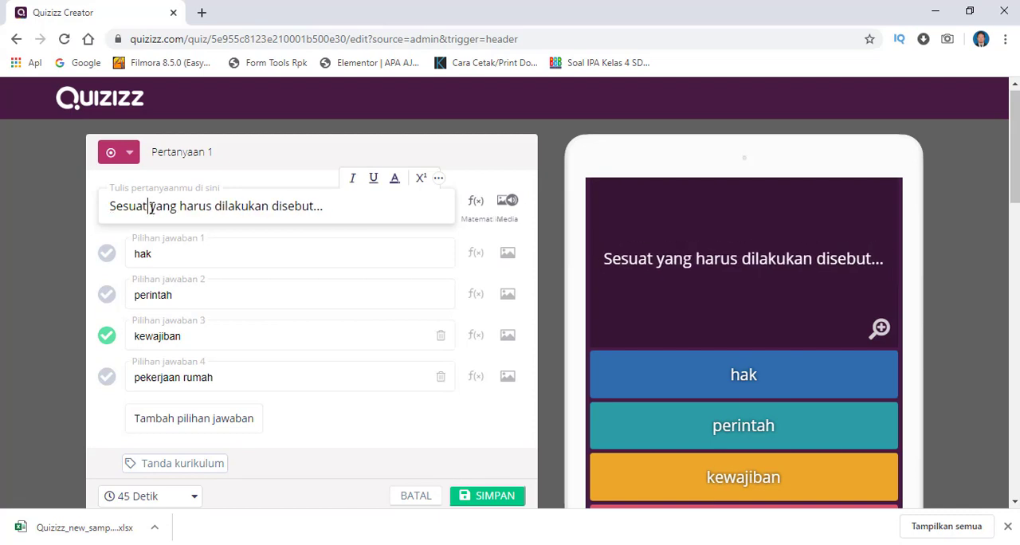
{"action": "type", "text": "u"}
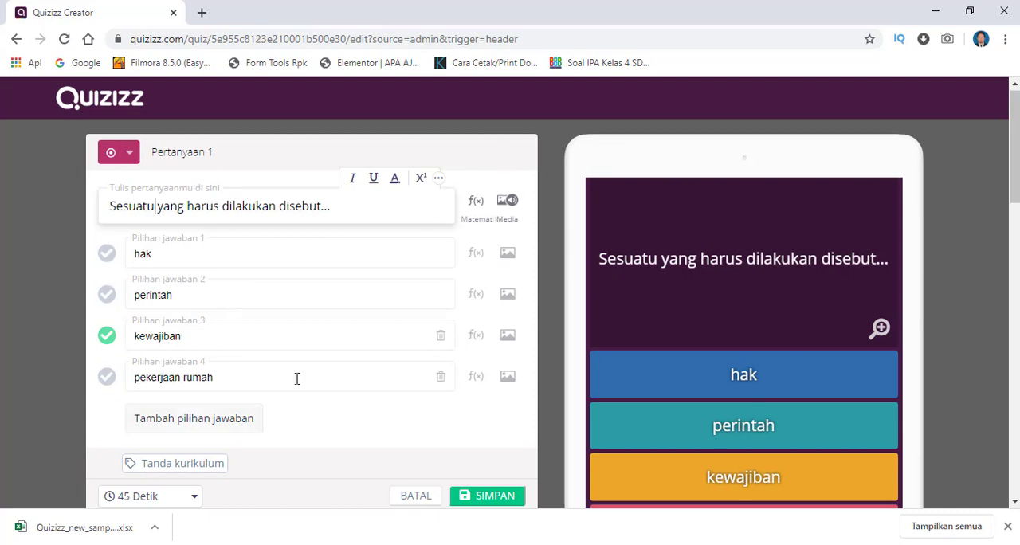
{"action": "scroll", "coordinate": [385, 383], "scroll_direction": "down", "scroll_amount": 3}
{"action": "scroll", "coordinate": [386, 382], "scroll_direction": "up", "scroll_amount": 3}
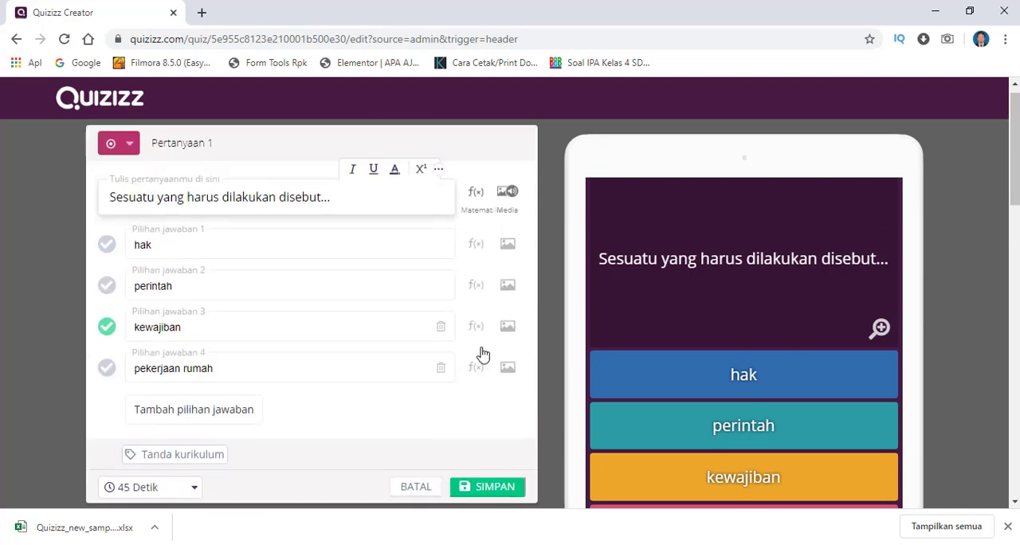
{"action": "left_click", "coordinate": [509, 496]}
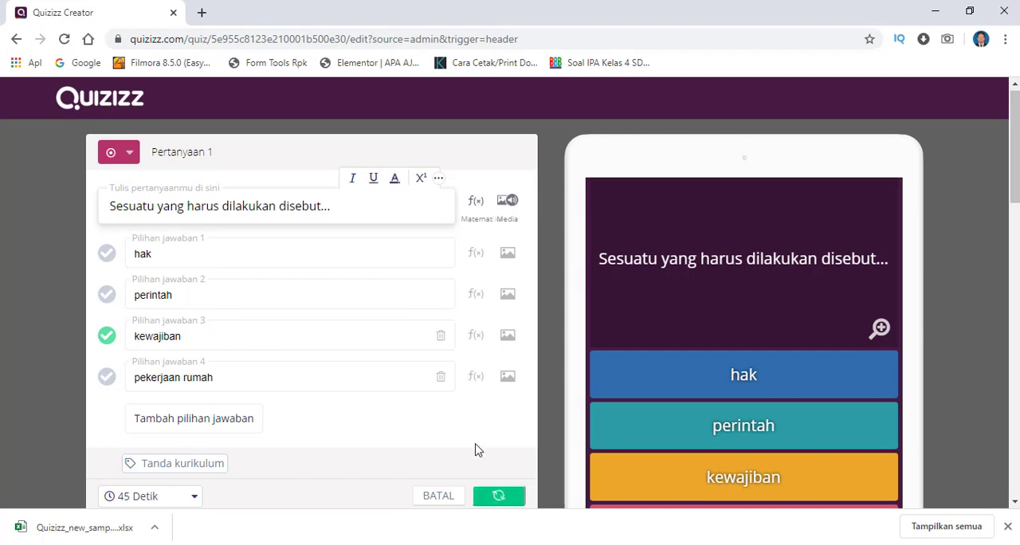
{"action": "scroll", "coordinate": [276, 399], "scroll_direction": "down", "scroll_amount": 6}
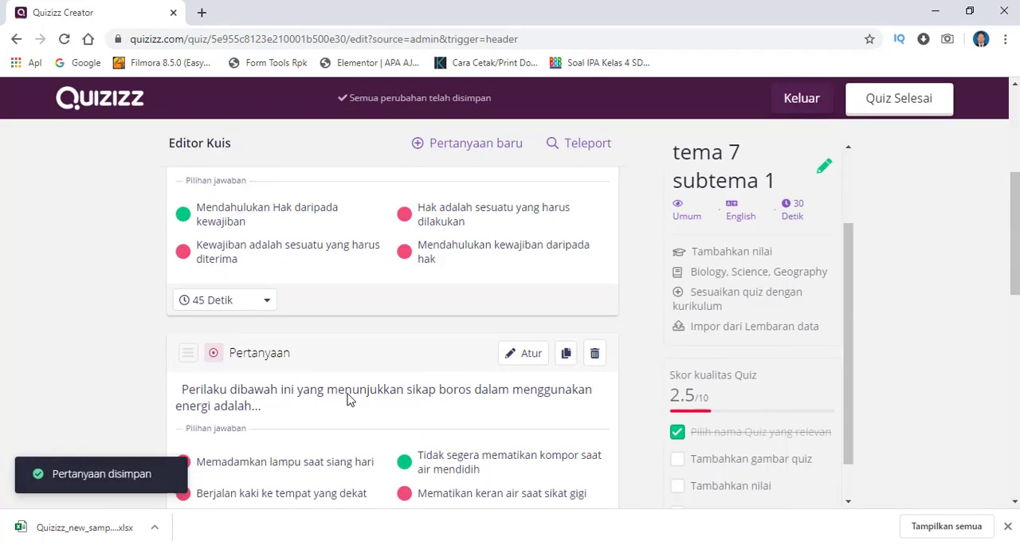
{"action": "scroll", "coordinate": [503, 417], "scroll_direction": "up", "scroll_amount": 4}
{"action": "scroll", "coordinate": [509, 397], "scroll_direction": "up", "scroll_amount": 2}
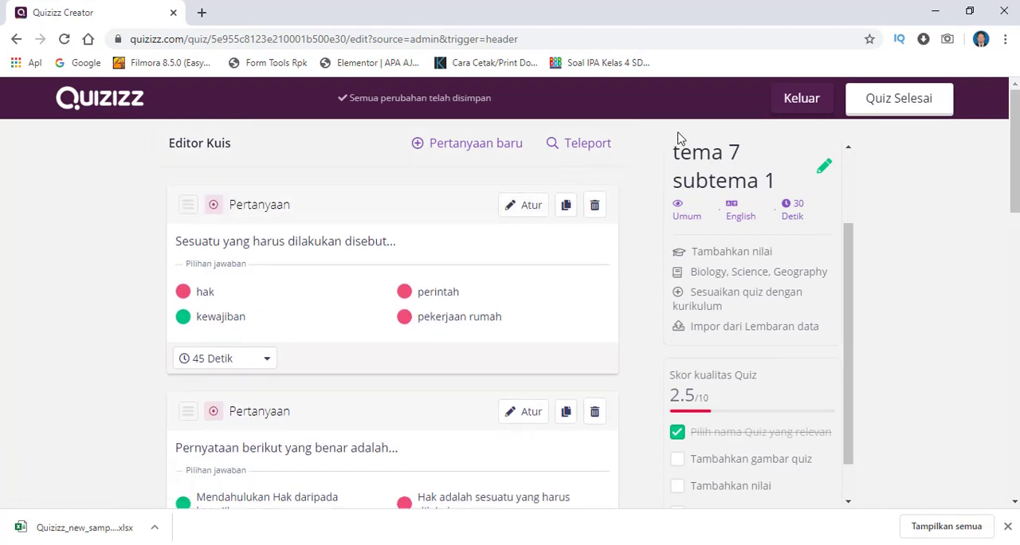
{"action": "mouse_move", "coordinate": [1014, 199]}
{"action": "left_mouse_down"}
{"action": "mouse_move", "coordinate": [1015, 212]}
{"action": "mouse_move", "coordinate": [1010, 193]}
{"action": "left_mouse_up"}
{"action": "scroll", "coordinate": [956, 187], "scroll_direction": "down", "scroll_amount": 3}
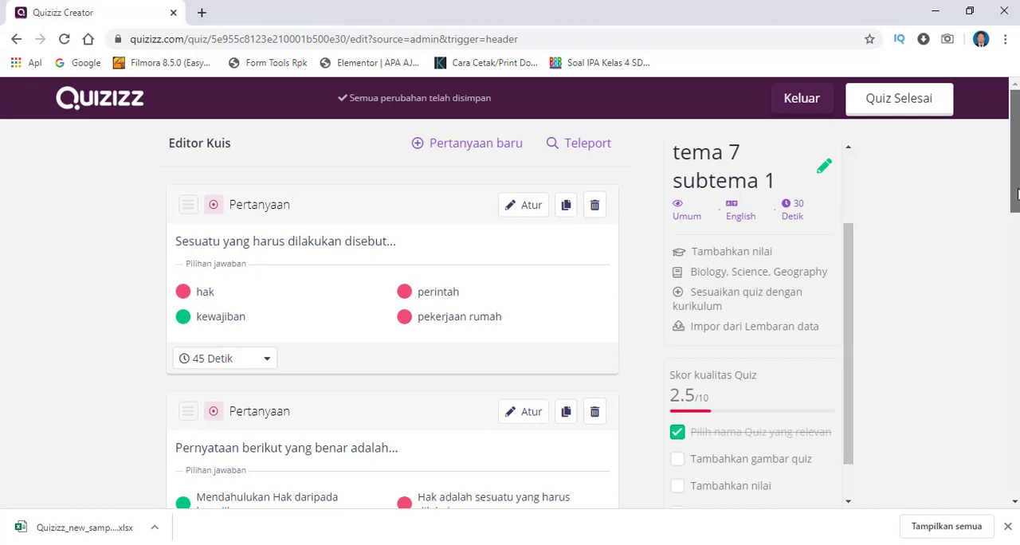
{"action": "scroll", "coordinate": [972, 195], "scroll_direction": "up", "scroll_amount": 2}
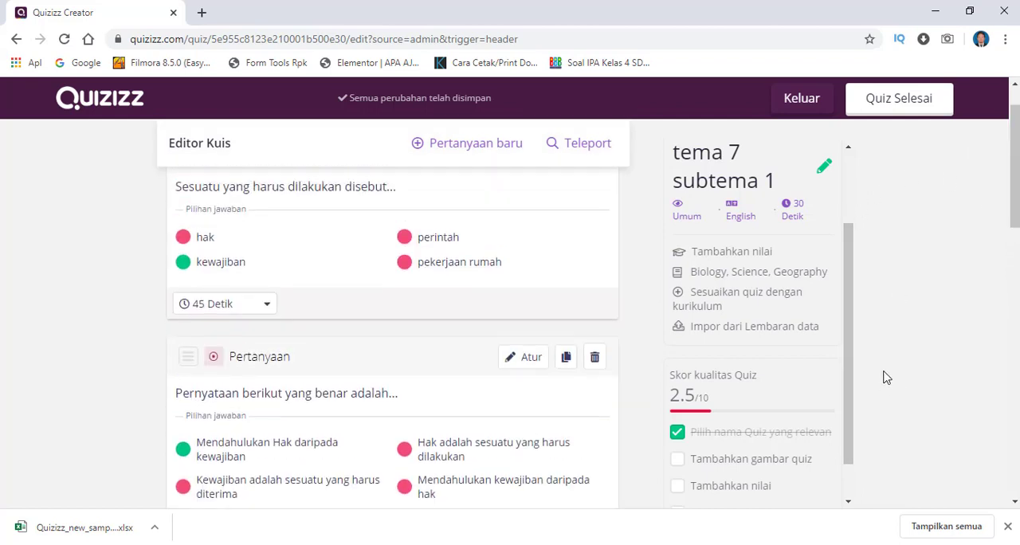